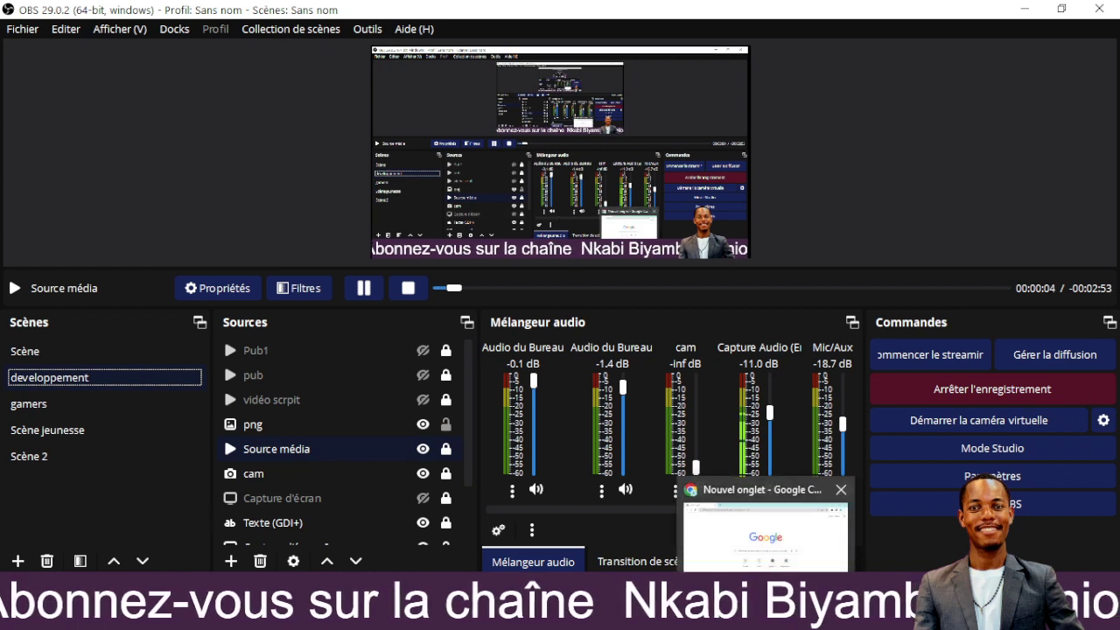
- Switch to Chrome, open the ANBG website and go to its e-Bourse portal
{"action": "left_click", "coordinate": [765, 614]}
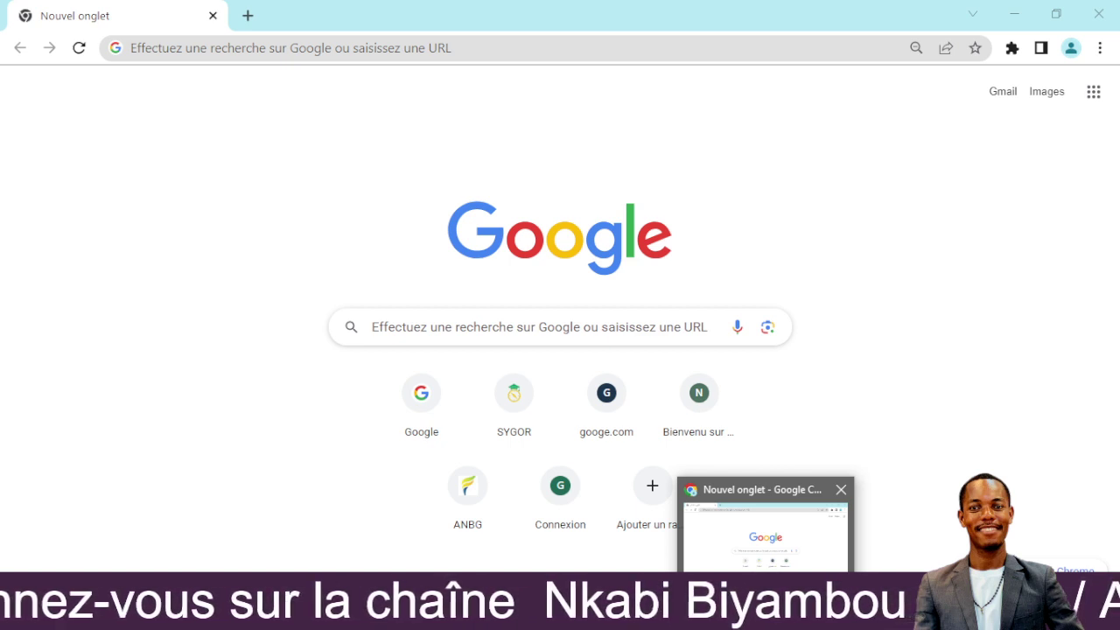
{"action": "left_click", "coordinate": [766, 557]}
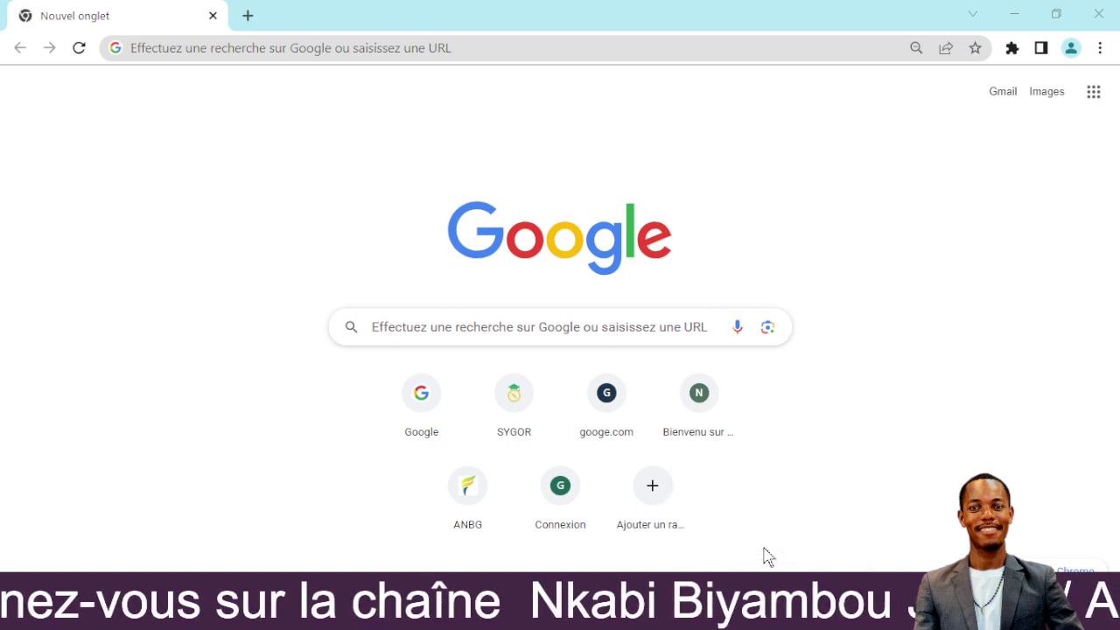
{"action": "left_click", "coordinate": [500, 505]}
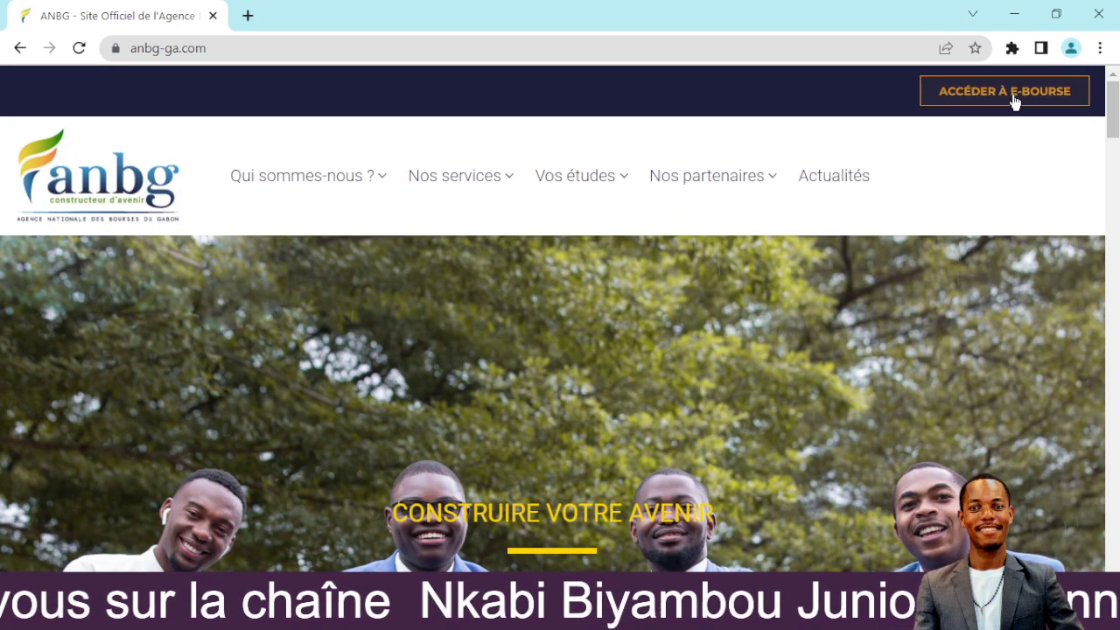
{"action": "left_click", "coordinate": [1013, 94]}
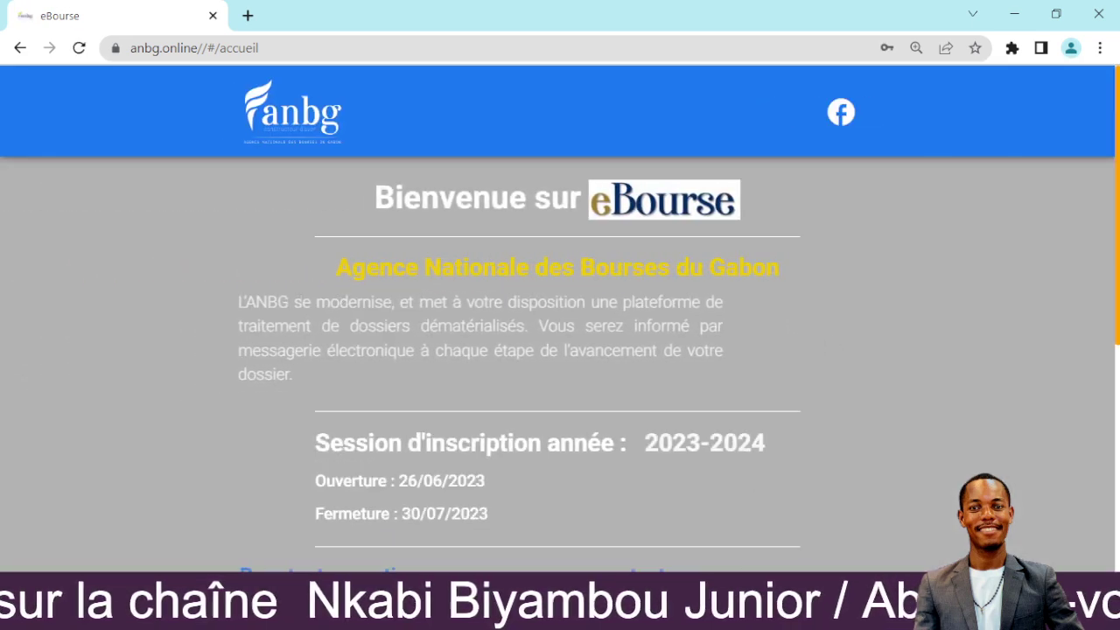
- Switch to OBS Studio, show the Pub1 source briefly and hide it again
{"action": "mouse_move", "coordinate": [732, 614]}
{"action": "left_click", "coordinate": [734, 531]}
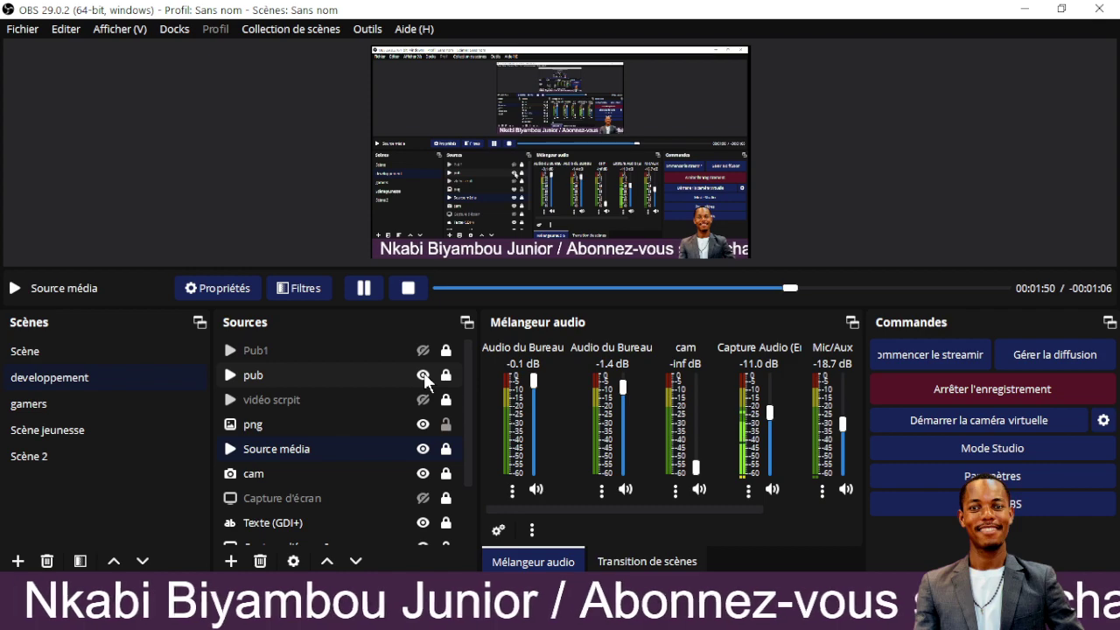
{"action": "left_click", "coordinate": [424, 348]}
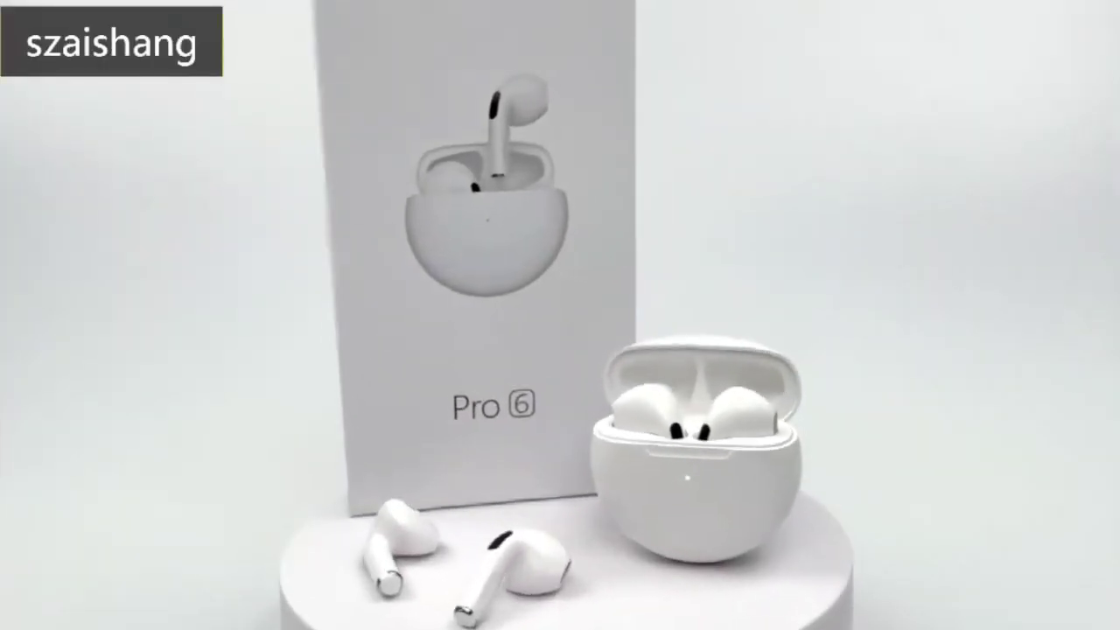
{"action": "left_click", "coordinate": [425, 351]}
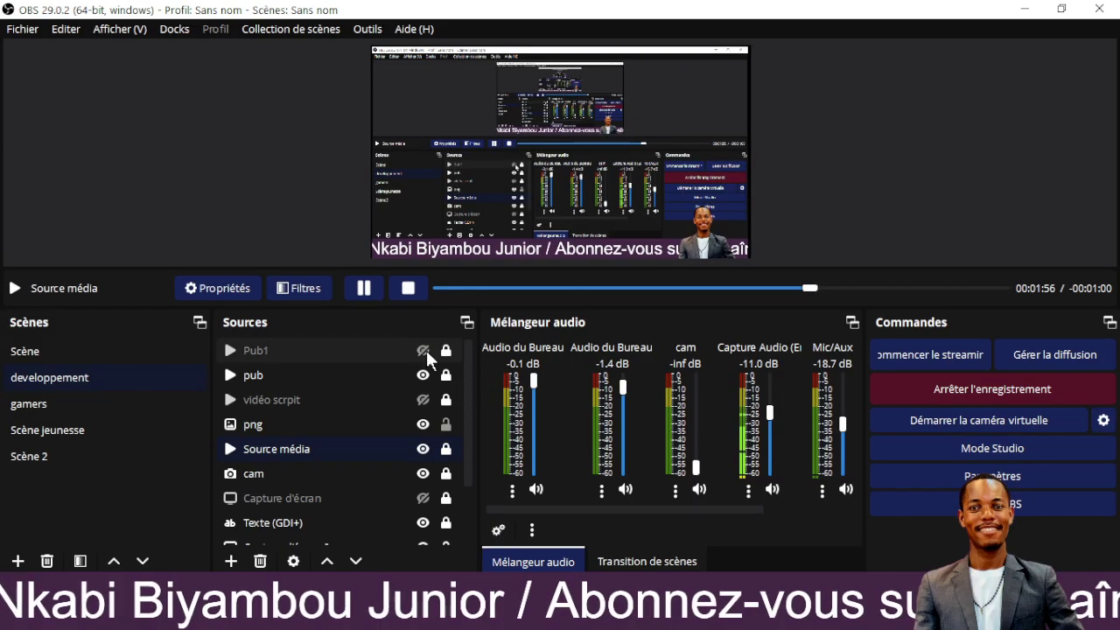
- Switch back to Chrome and sign in to eBourse with the applicant's saved e-mail and account password
{"action": "mouse_move", "coordinate": [763, 617]}
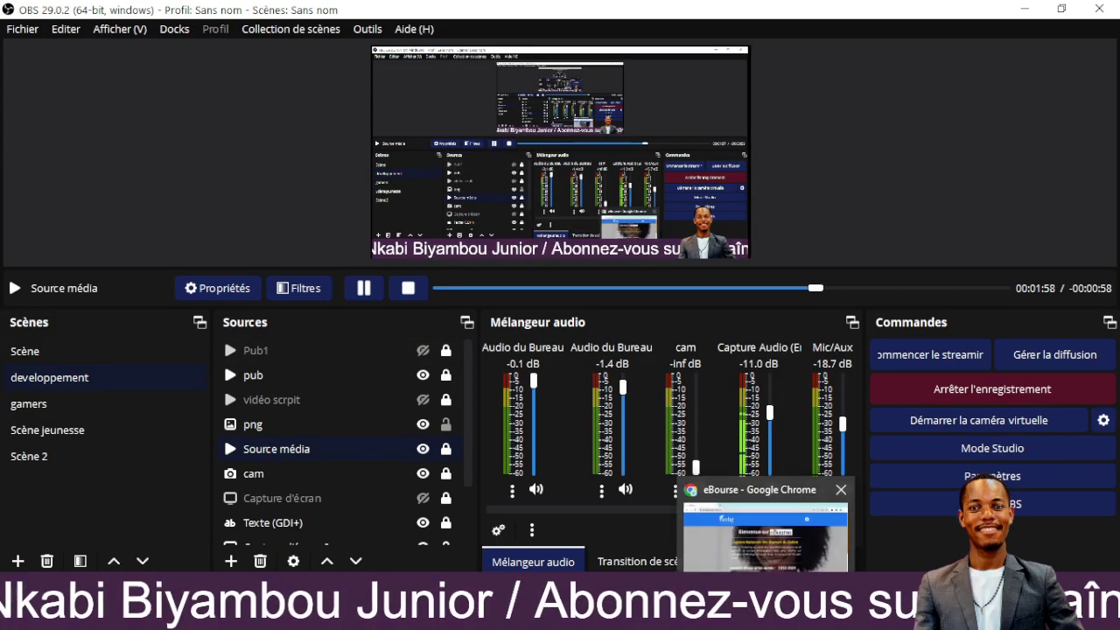
{"action": "left_click", "coordinate": [763, 525]}
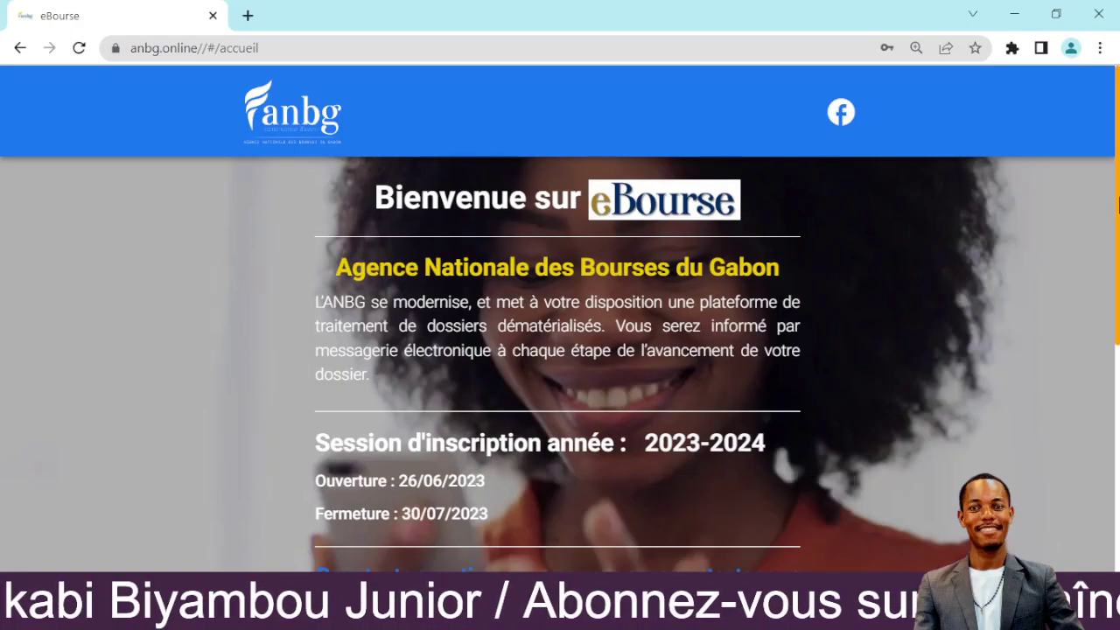
{"action": "scroll", "coordinate": [1117, 312], "scroll_direction": "down", "scroll_amount": 3}
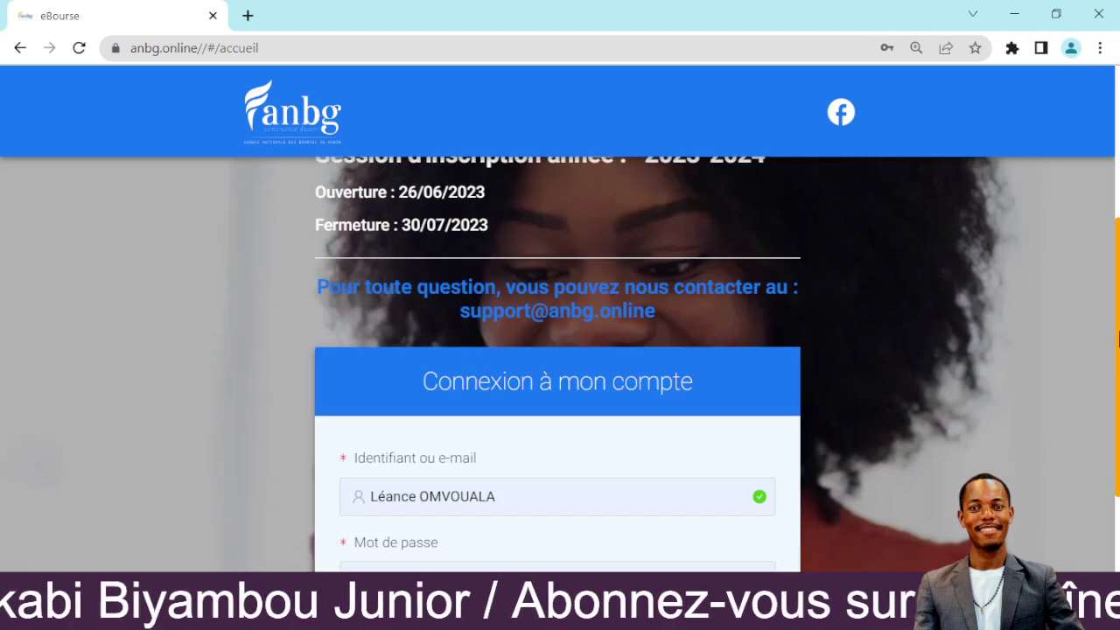
{"action": "scroll", "coordinate": [844, 398], "scroll_direction": "down", "scroll_amount": 2}
{"action": "left_click", "coordinate": [525, 351]}
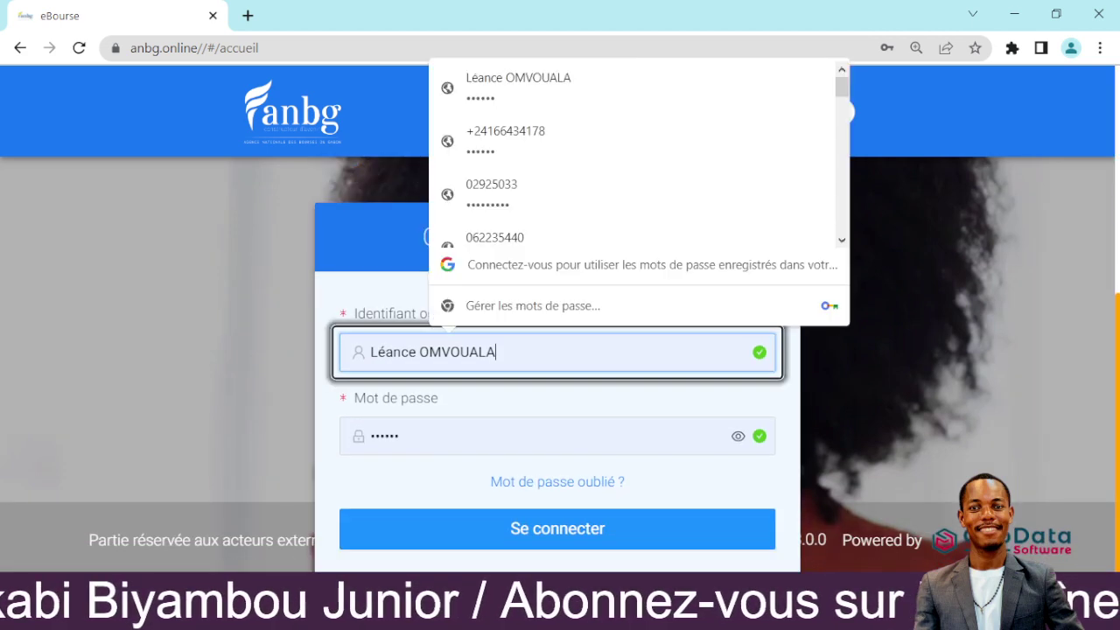
{"action": "key", "text": "Down"}
{"action": "key", "text": "Down"}
{"action": "key", "text": "Down"}
{"action": "key", "text": "Down"}
{"action": "key", "text": "Down"}
{"action": "key", "text": "Down"}
{"action": "key", "text": "Down"}
{"action": "key", "text": "Up"}
{"action": "key", "text": "Up"}
{"action": "key", "text": "Up"}
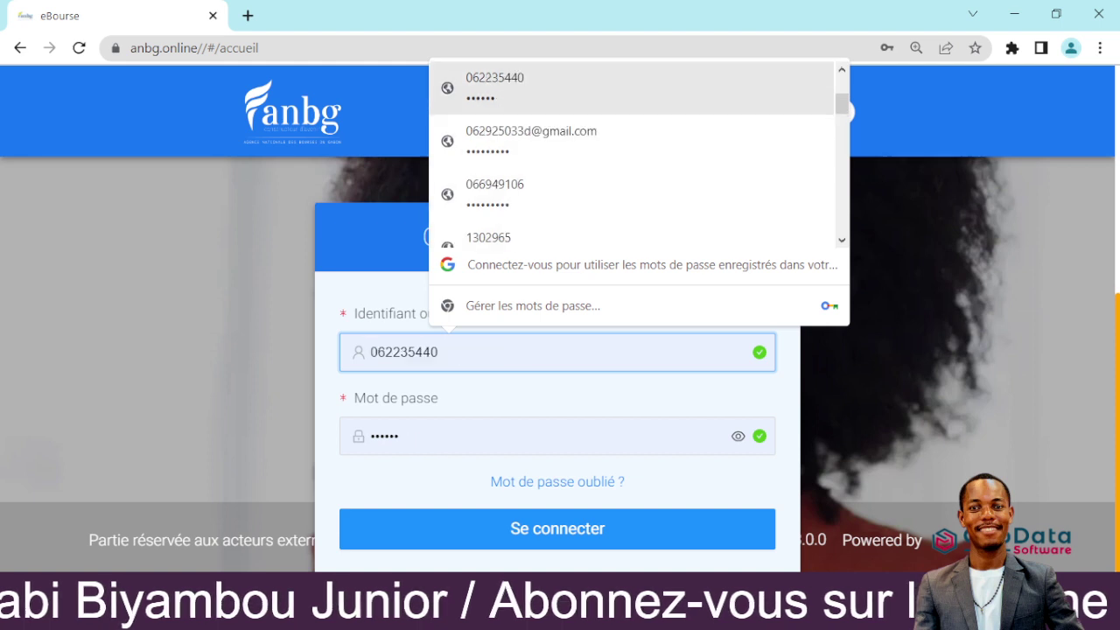
{"action": "key", "text": "Down"}
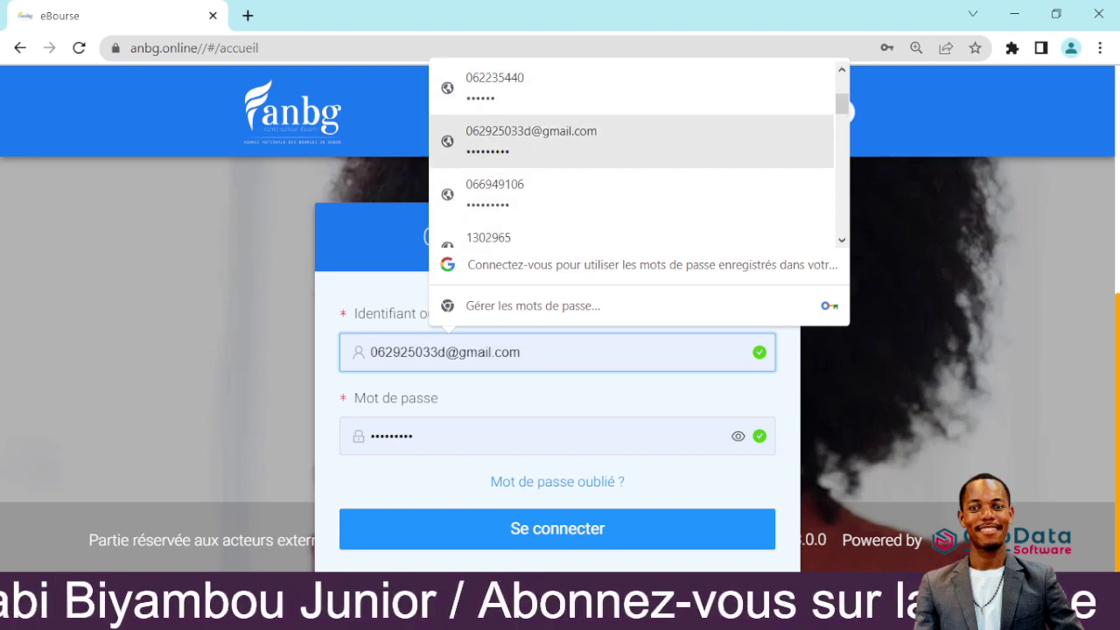
{"action": "key", "text": "Up"}
{"action": "key", "text": "Down"}
{"action": "key", "text": "Down"}
{"action": "key", "text": "Down"}
{"action": "key", "text": "Down"}
{"action": "key", "text": "Down"}
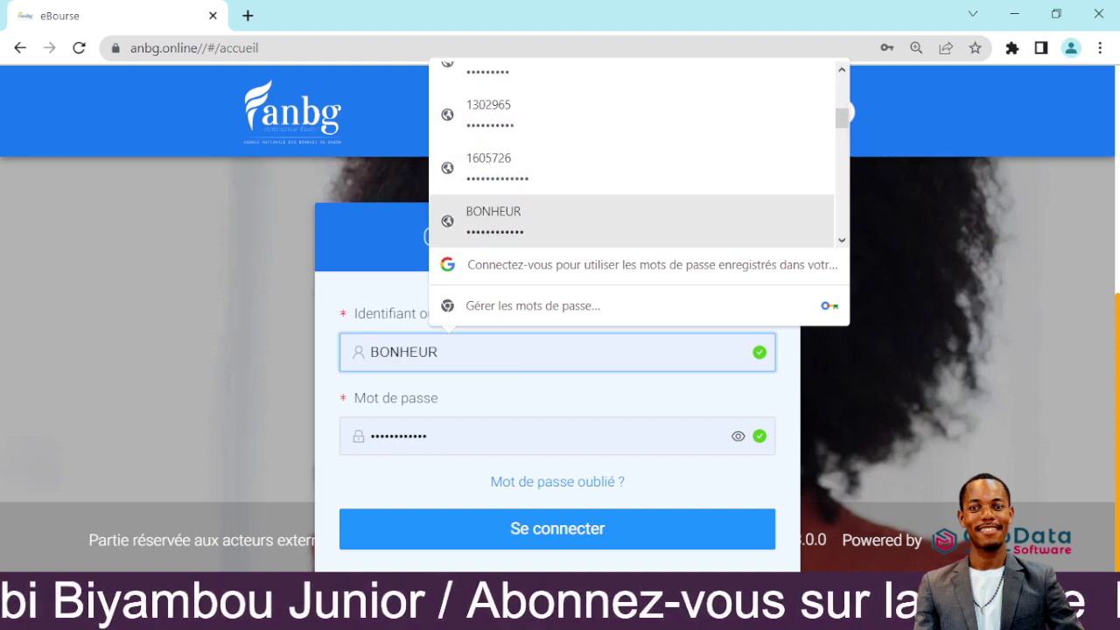
{"action": "key", "text": "Down"}
{"action": "key", "text": "Down"}
{"action": "key", "text": "Down"}
{"action": "key", "text": "Down"}
{"action": "key", "text": "Down"}
{"action": "key", "text": "Down"}
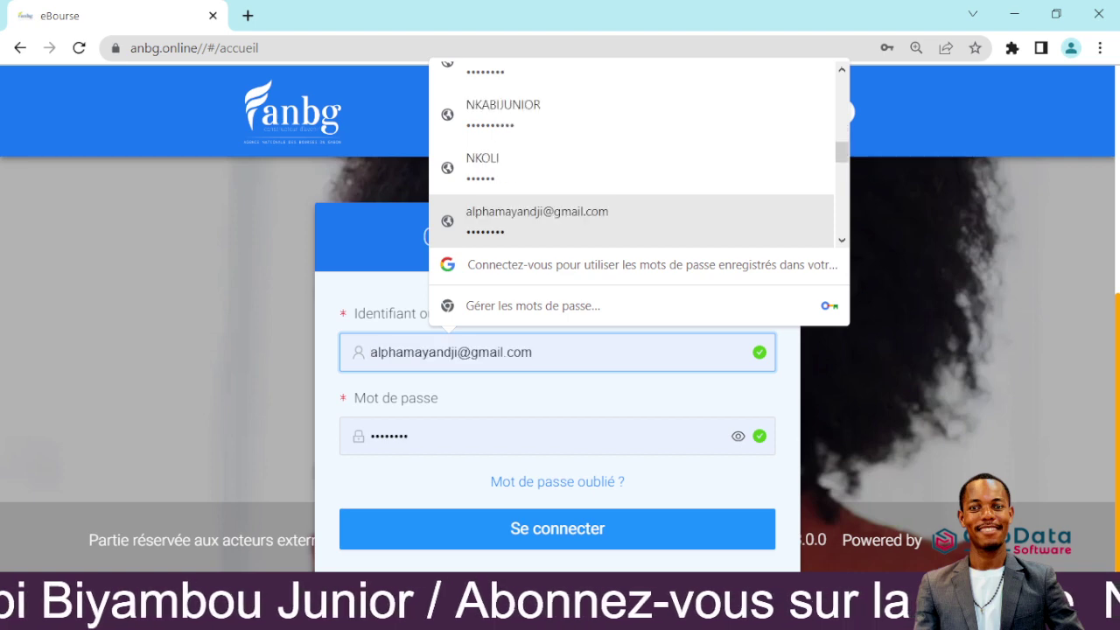
{"action": "key", "text": "Down"}
{"action": "key", "text": "Down"}
{"action": "key", "text": "Down"}
{"action": "key", "text": "Down"}
{"action": "key", "text": "Down"}
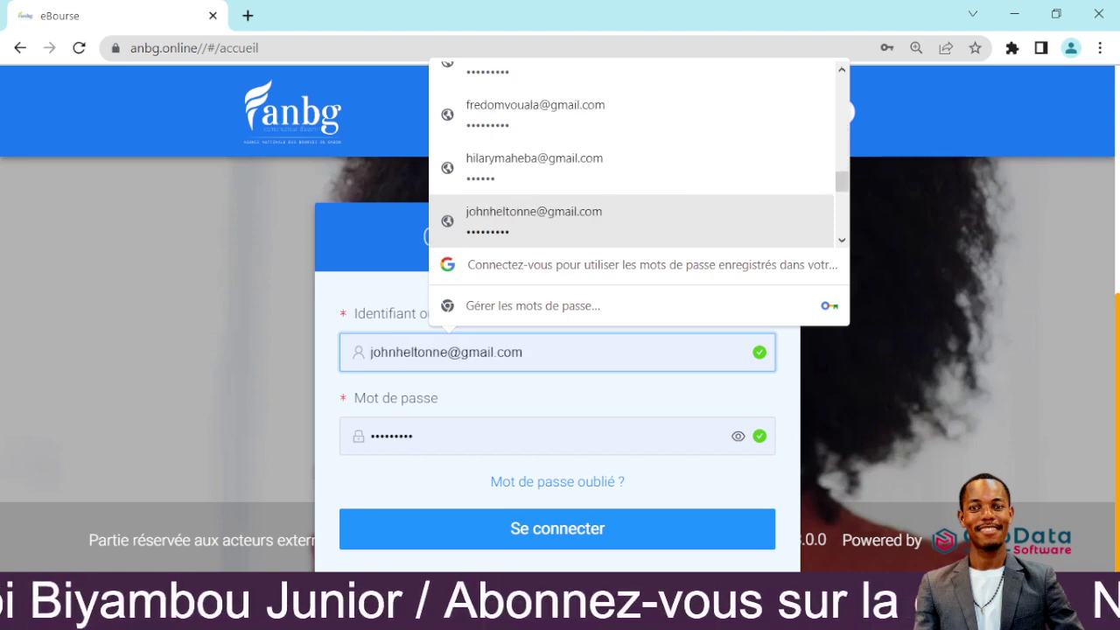
{"action": "key", "text": "Return"}
{"action": "key", "text": "Return"}
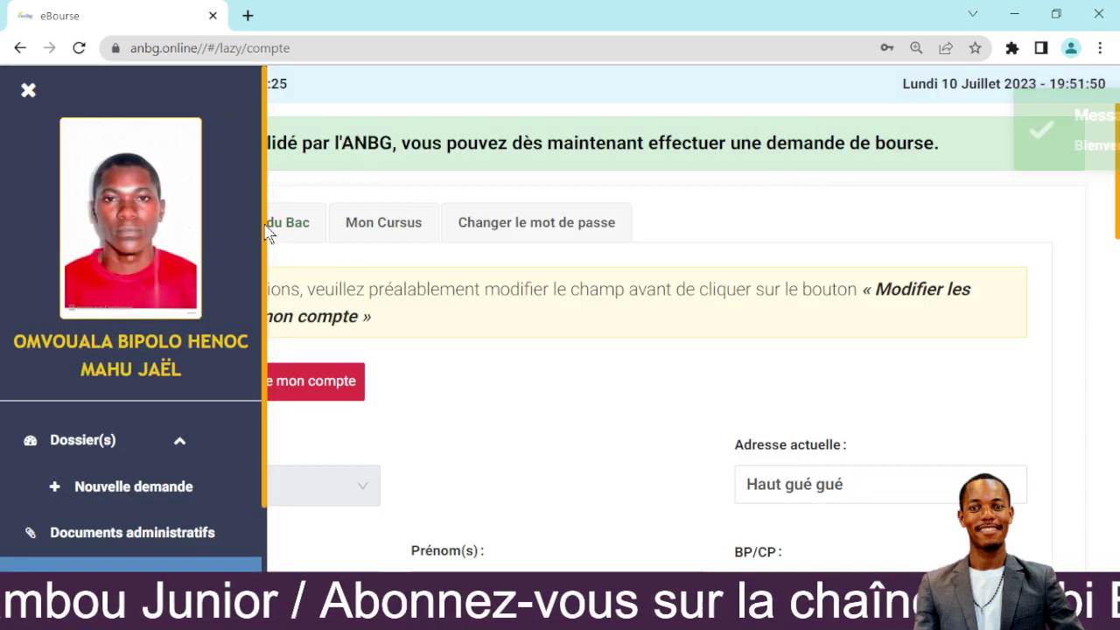
- Open the Mon compte section and collapse the side navigation
{"action": "scroll", "coordinate": [237, 385], "scroll_direction": "down", "scroll_amount": 1}
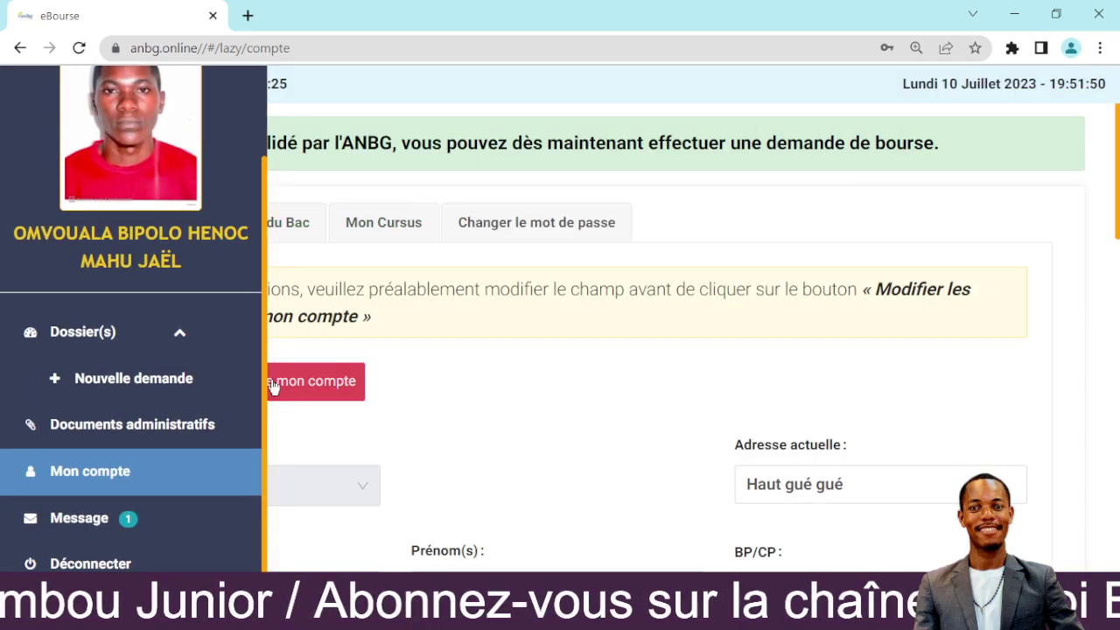
{"action": "left_click", "coordinate": [158, 496]}
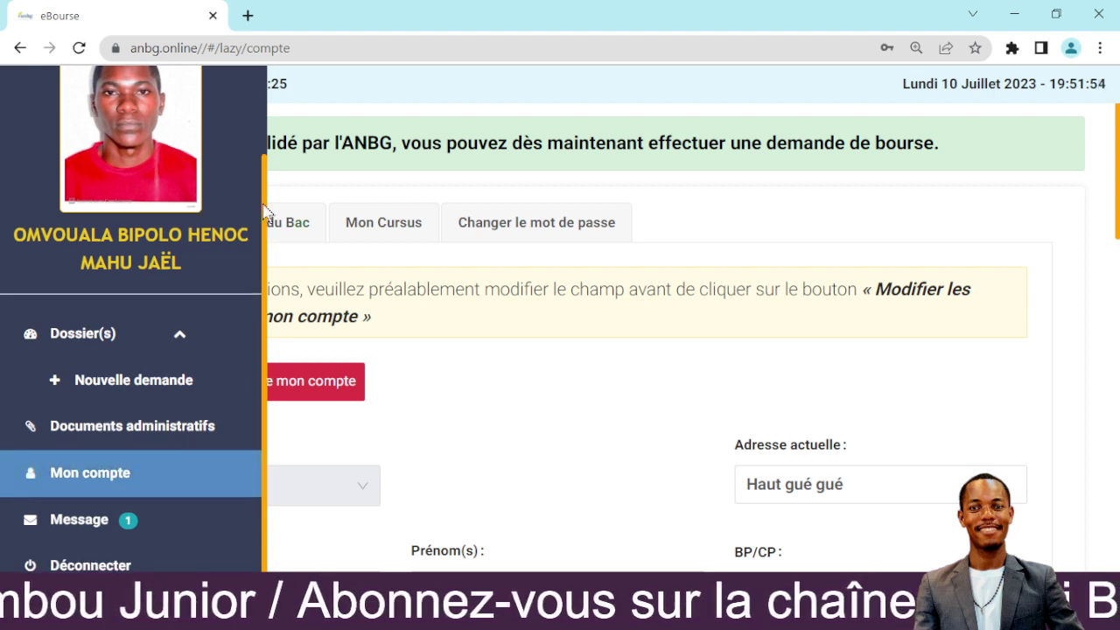
{"action": "scroll", "coordinate": [54, 118], "scroll_direction": "up", "scroll_amount": 1}
{"action": "left_click", "coordinate": [28, 90]}
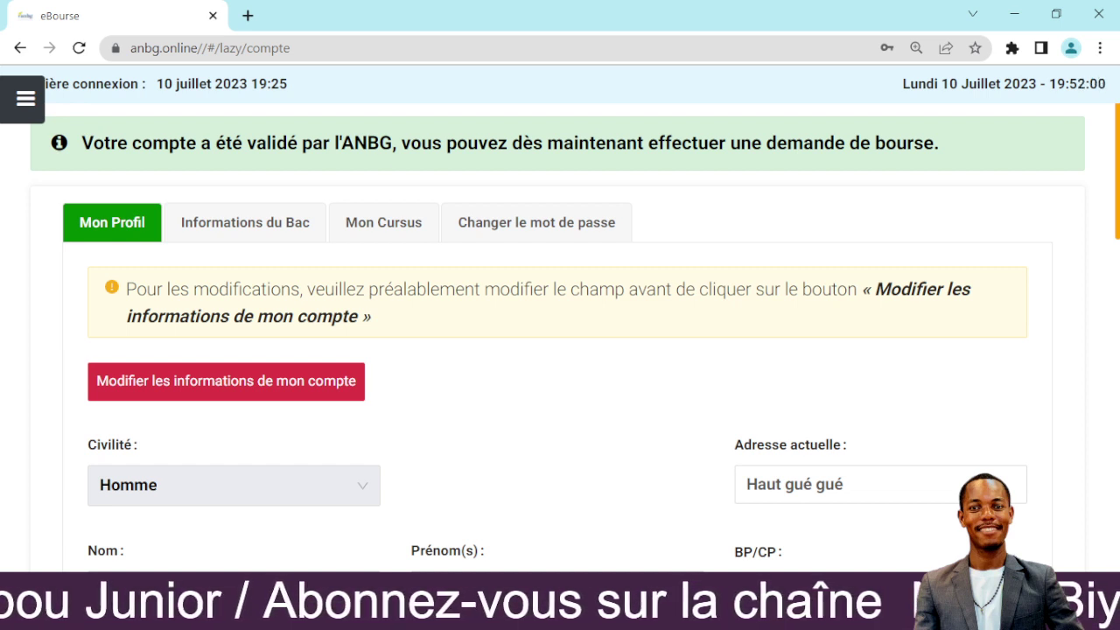
- Review the account validation notice, the applicant's profile details, the marital status options and the parents' information
{"action": "left_click_drag", "start_coordinate": [938, 143], "coordinate": [204, 115]}
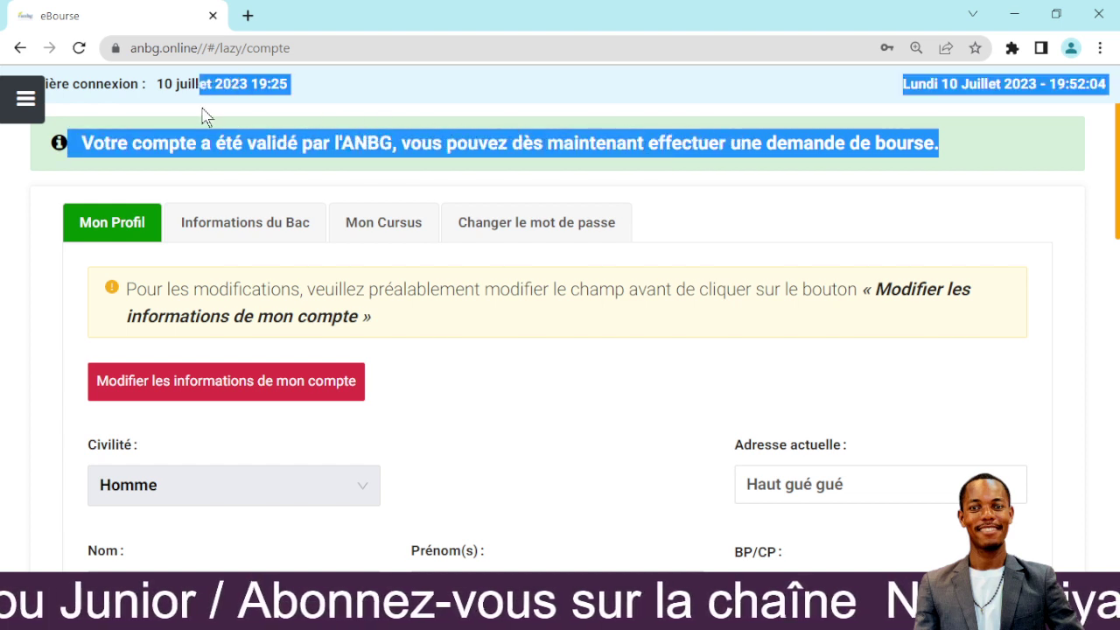
{"action": "left_click", "coordinate": [418, 103]}
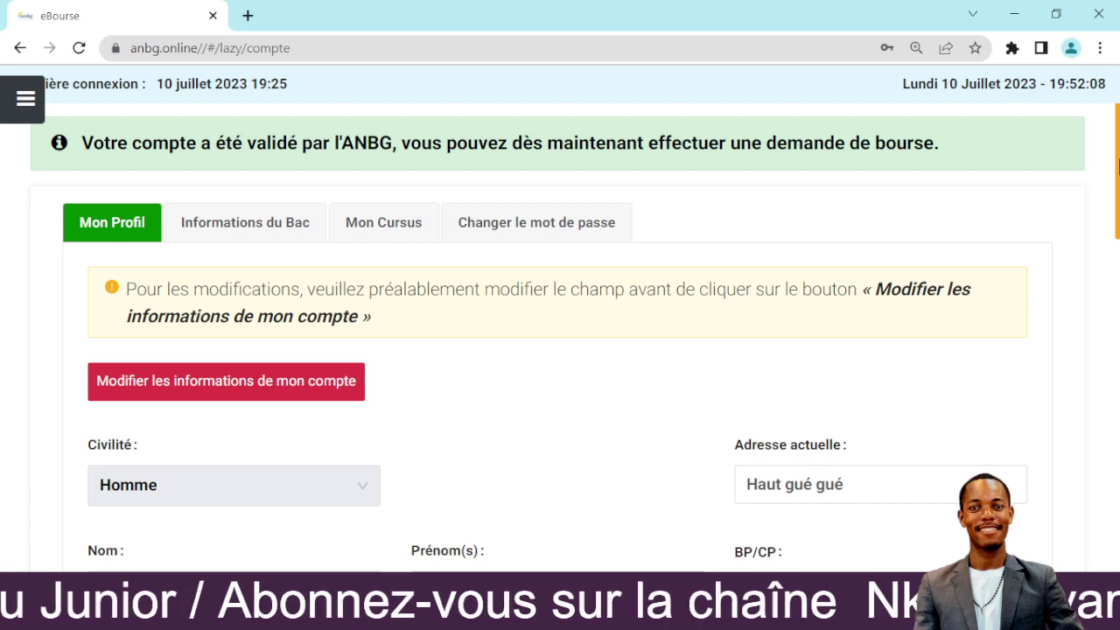
{"action": "left_click_drag", "start_coordinate": [1117, 166], "coordinate": [1116, 306]}
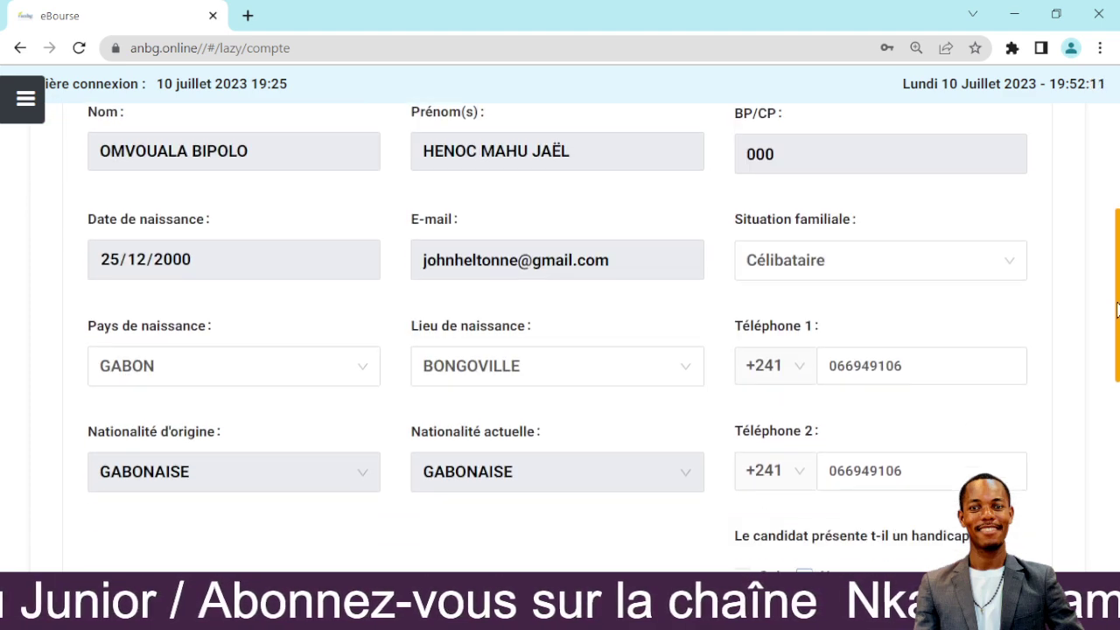
{"action": "left_click", "coordinate": [892, 264]}
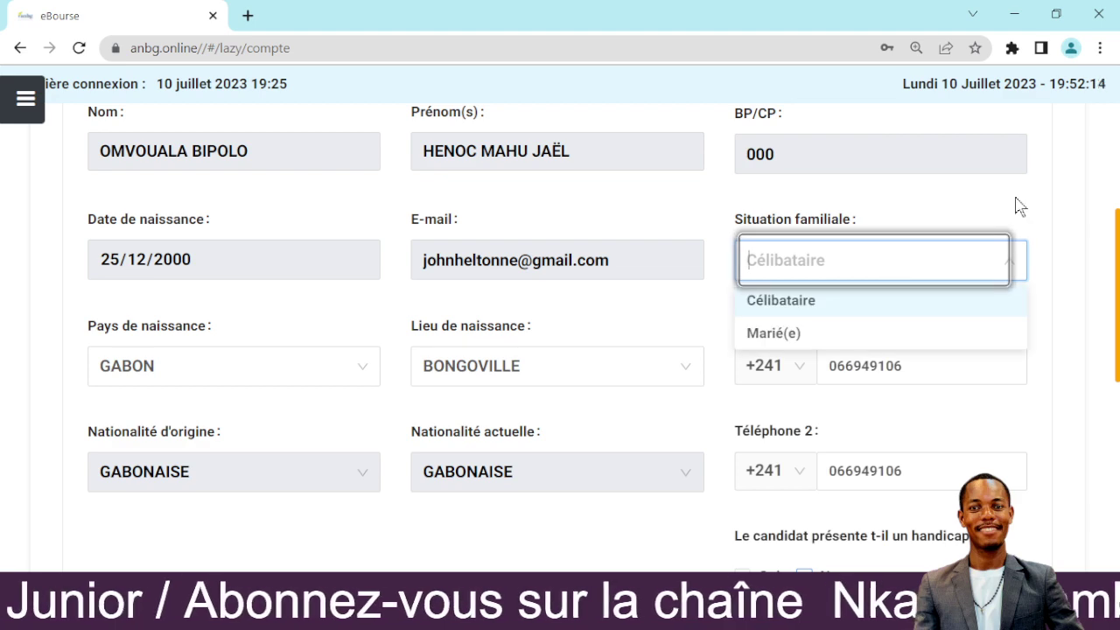
{"action": "key", "text": "Return"}
{"action": "left_click_drag", "start_coordinate": [1116, 262], "coordinate": [1115, 395]}
{"action": "left_click", "coordinate": [813, 446]}
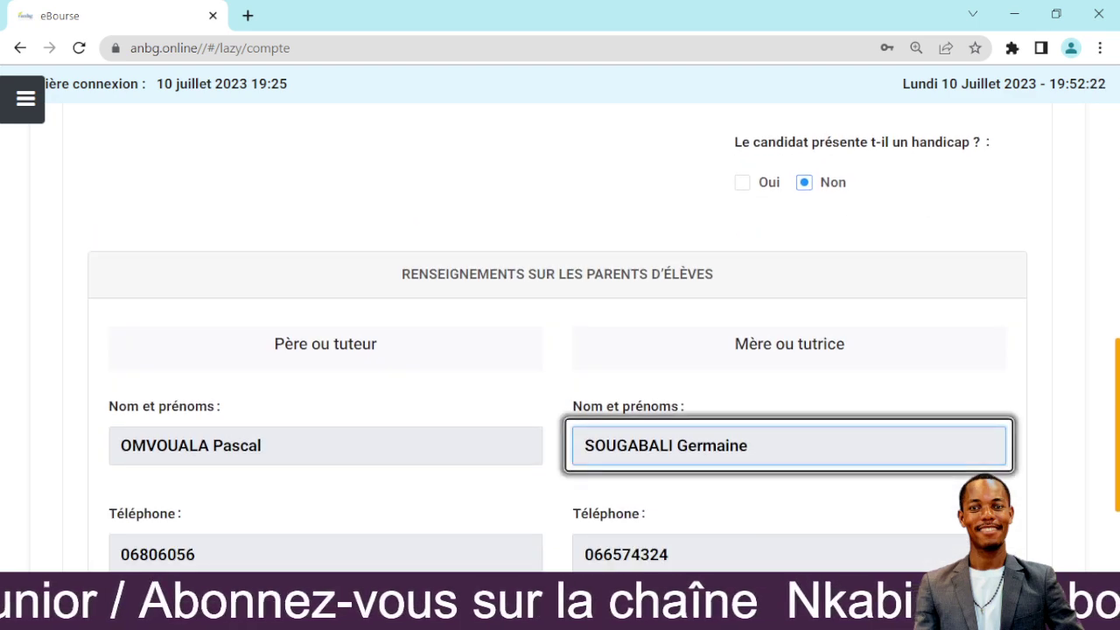
{"action": "left_click_drag", "start_coordinate": [1117, 437], "coordinate": [1118, 300]}
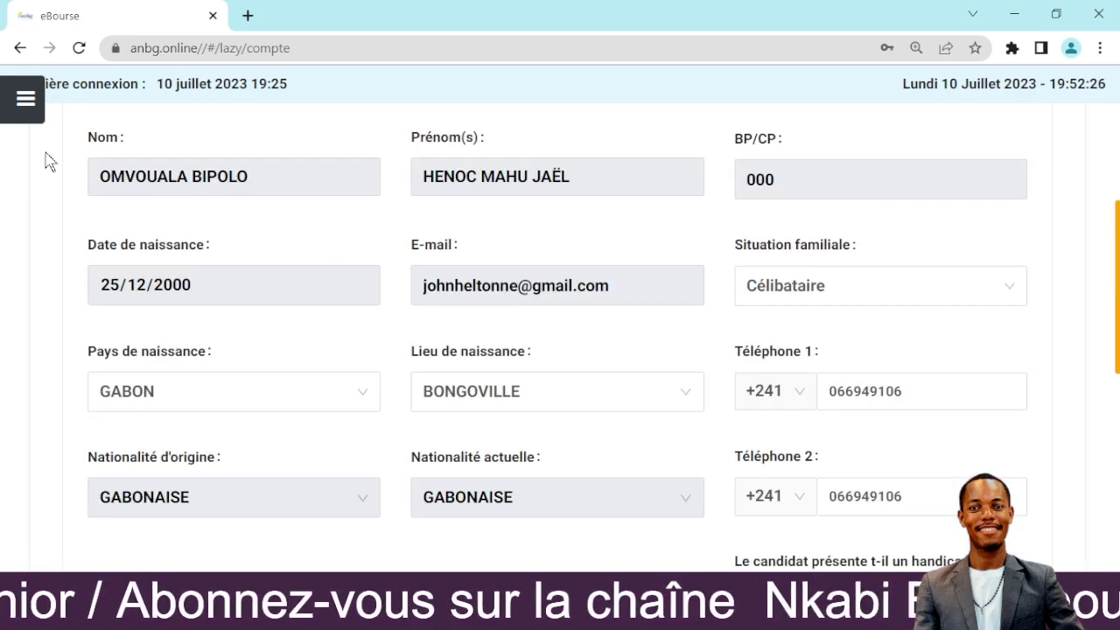
- Start a new scholarship request (Nouvelle demande) under Dossier(s)
{"action": "left_click", "coordinate": [11, 114]}
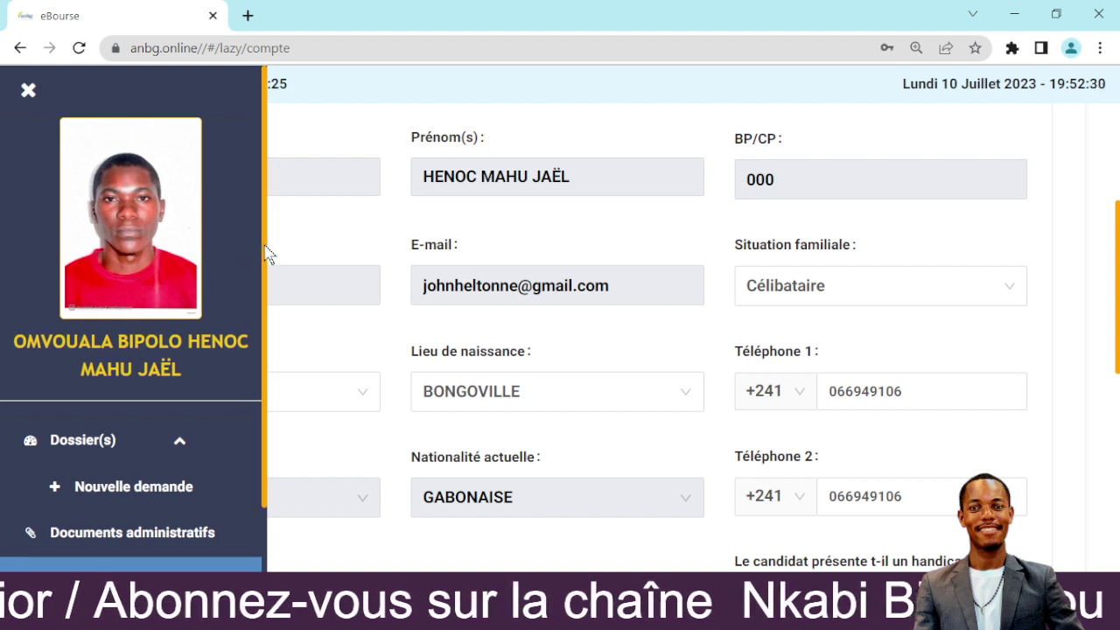
{"action": "left_click_drag", "start_coordinate": [265, 247], "coordinate": [280, 427]}
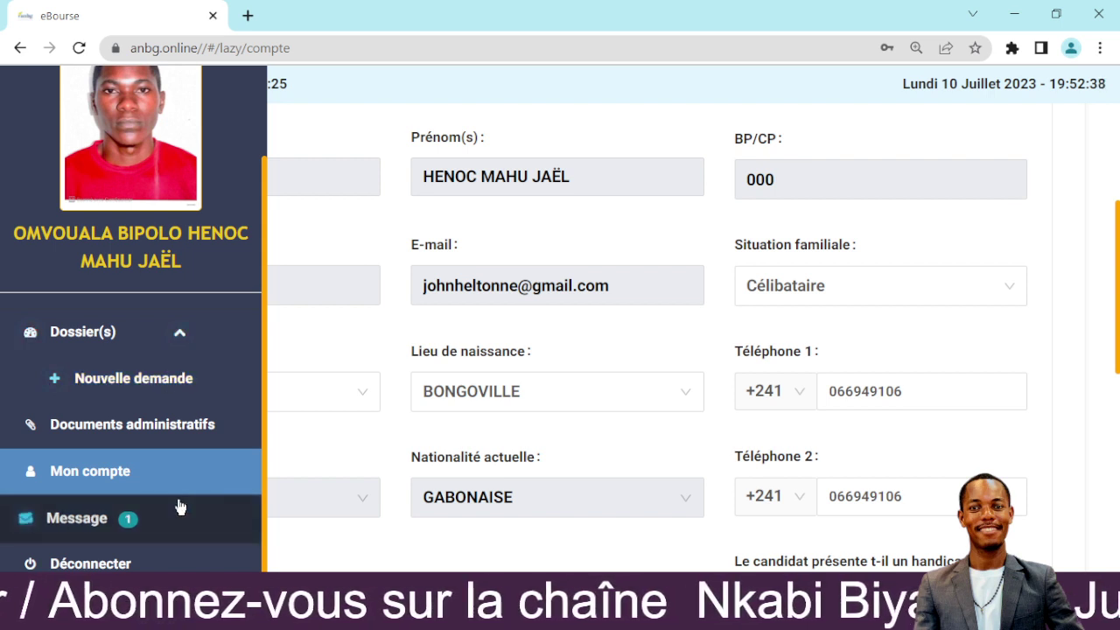
{"action": "double_click", "coordinate": [170, 389]}
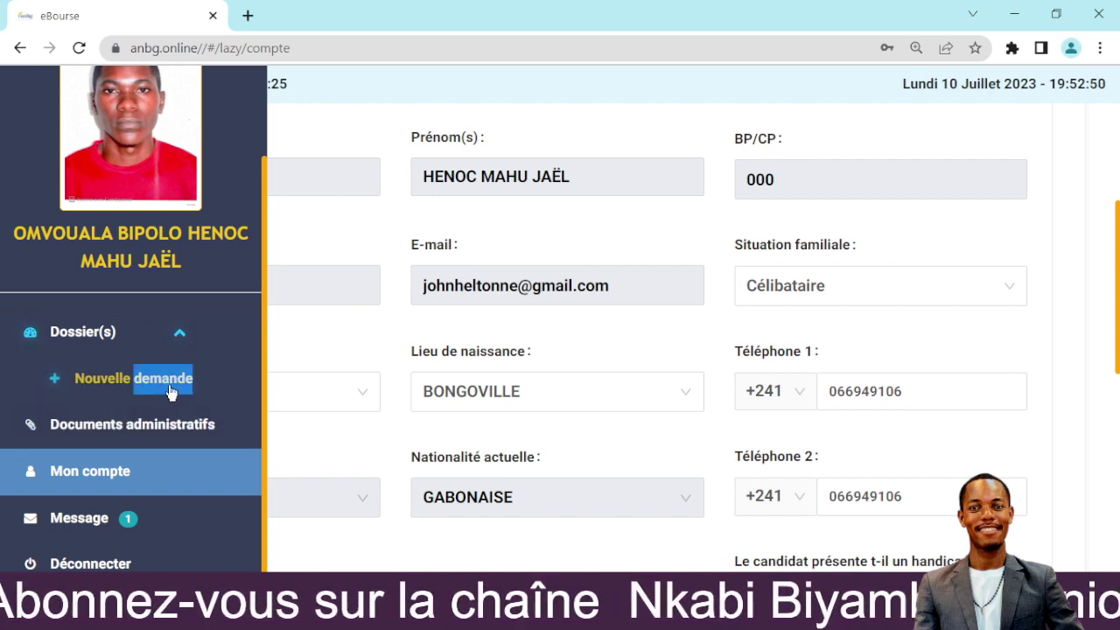
{"action": "double_click", "coordinate": [76, 381]}
{"action": "left_click", "coordinate": [76, 381]}
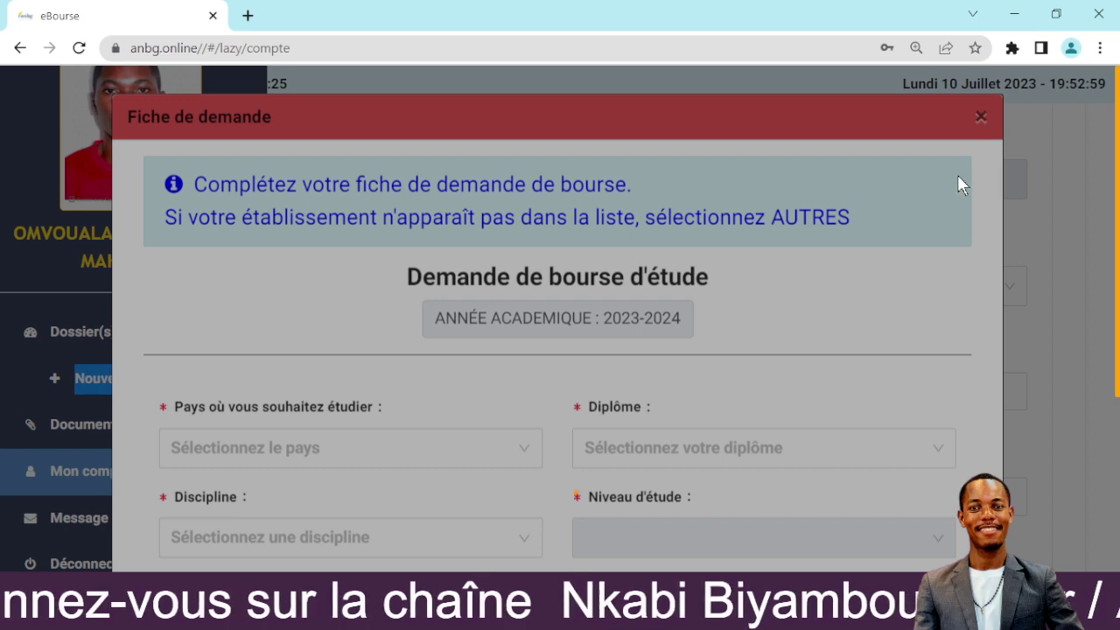
- Set the country of study in the scholarship request form to GABON
{"action": "scroll", "coordinate": [1119, 171], "scroll_direction": "down", "scroll_amount": 1}
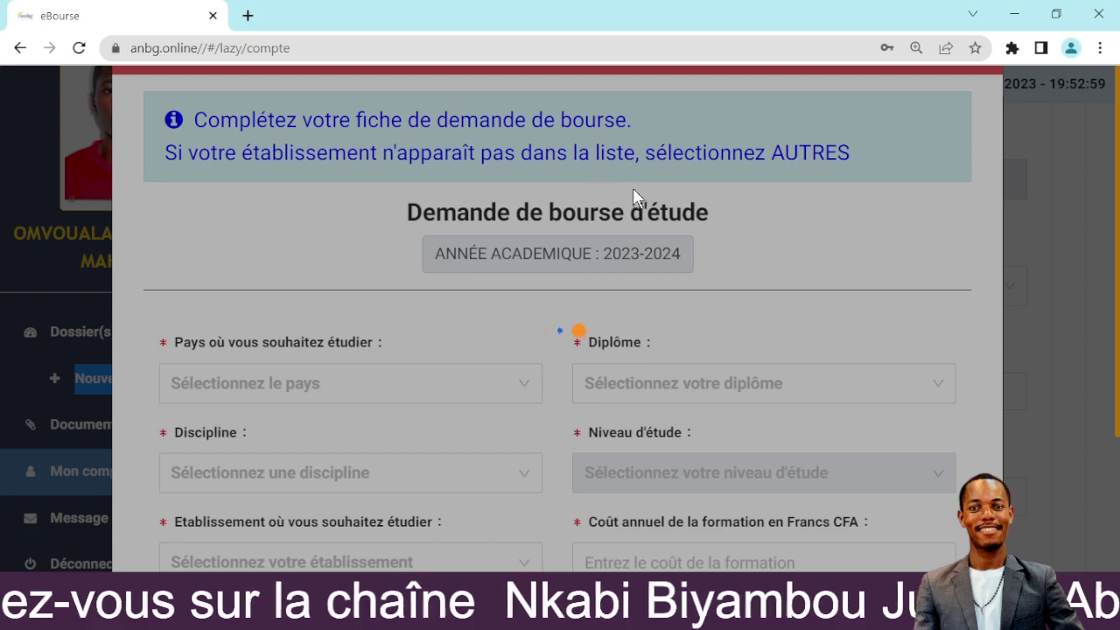
{"action": "scroll", "coordinate": [360, 164], "scroll_direction": "up", "scroll_amount": 1}
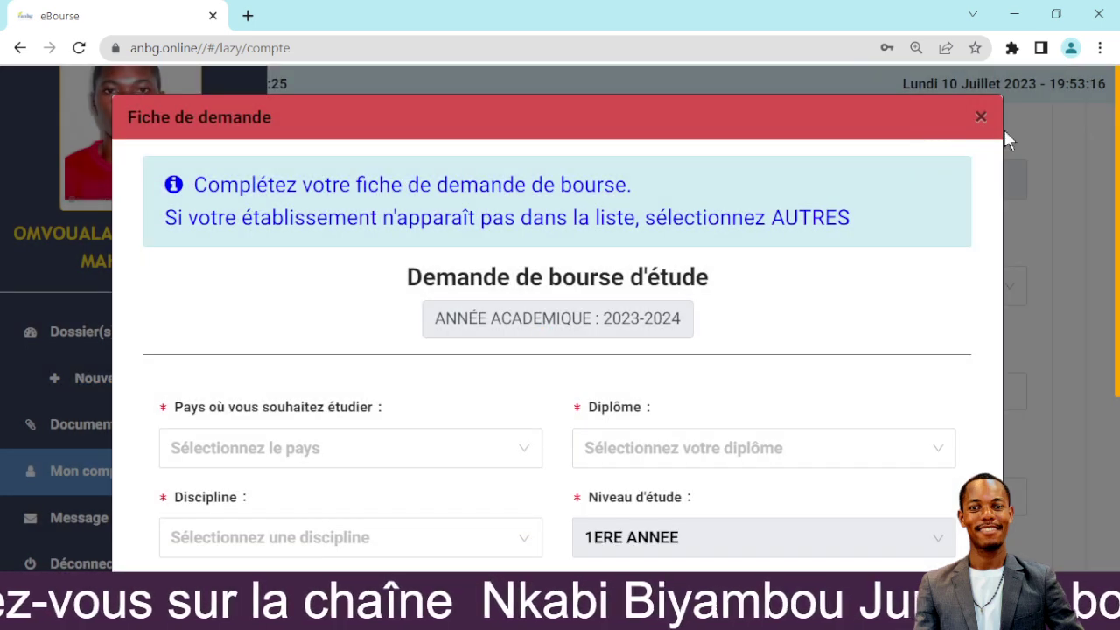
{"action": "scroll", "coordinate": [1117, 179], "scroll_direction": "down", "scroll_amount": 1}
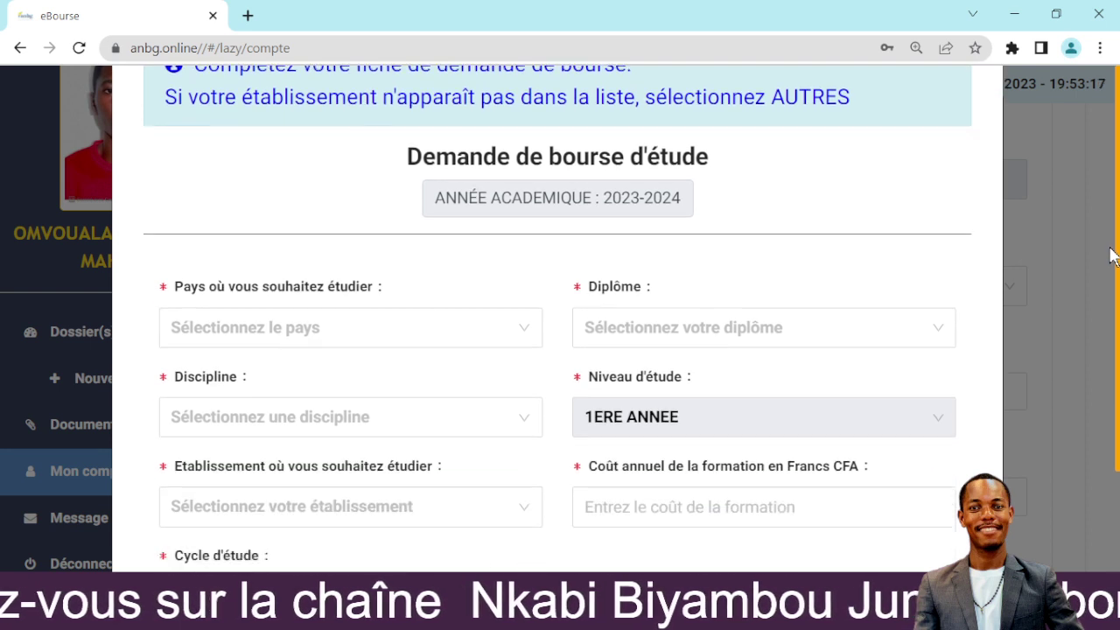
{"action": "left_click", "coordinate": [418, 324]}
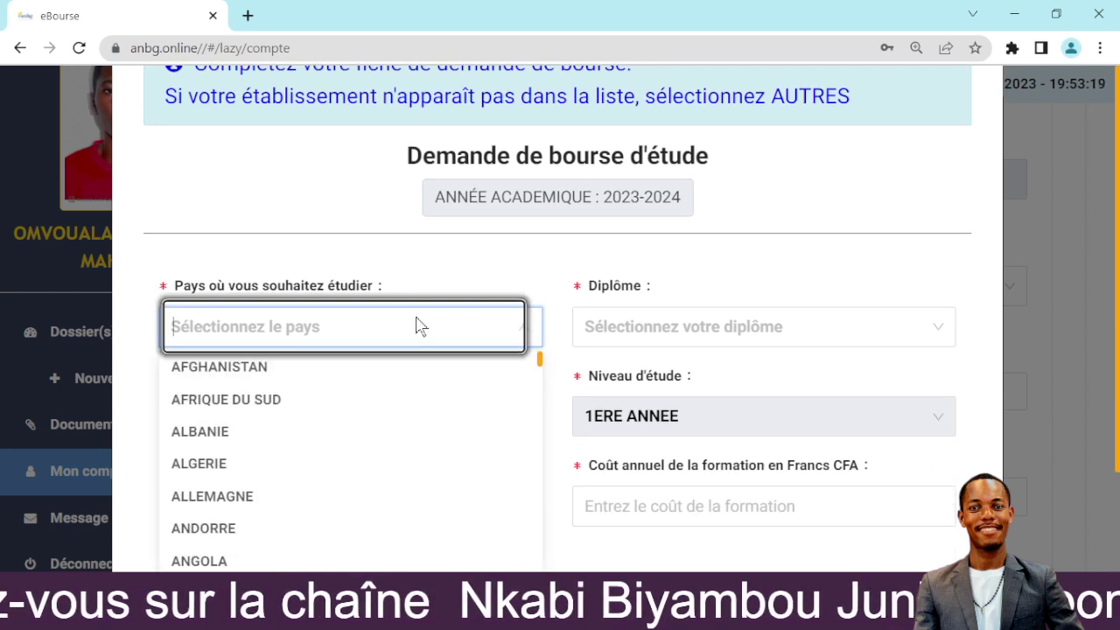
{"action": "type", "text": "gabo"}
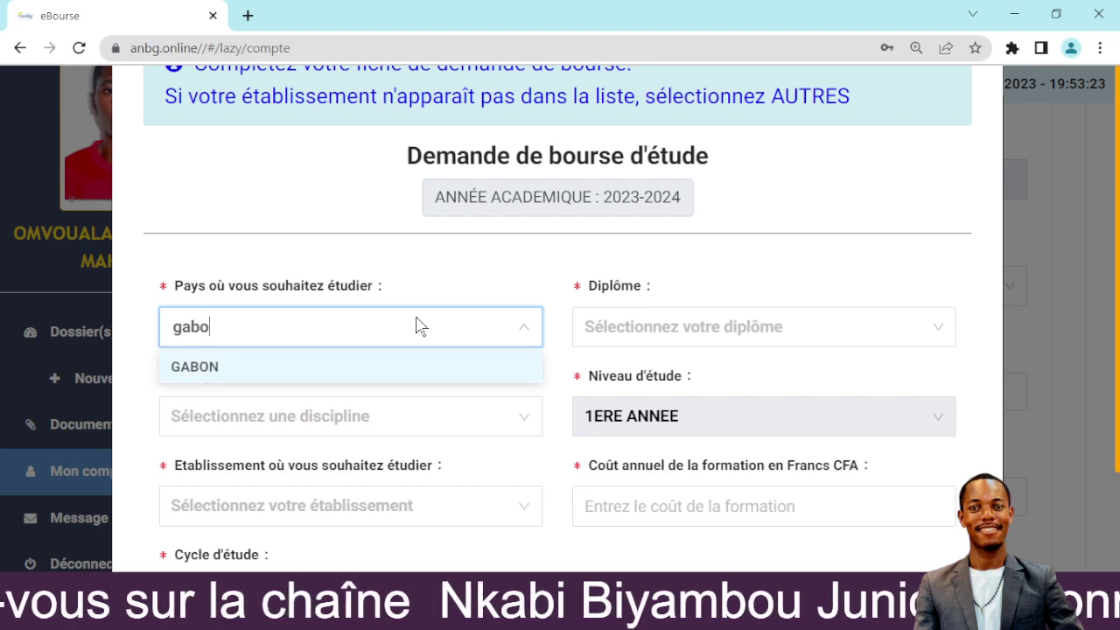
{"action": "key", "text": "Return"}
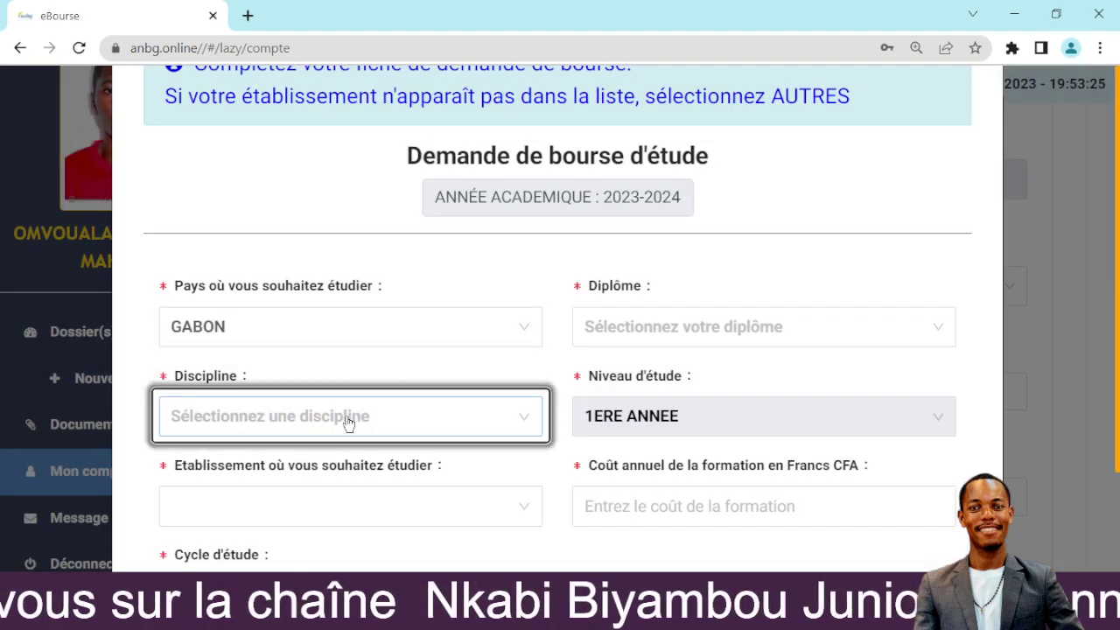
- Search the disciplines for "langues" and choose LANGUES ET CULTURES ETRANGERES
{"action": "left_click", "coordinate": [348, 423]}
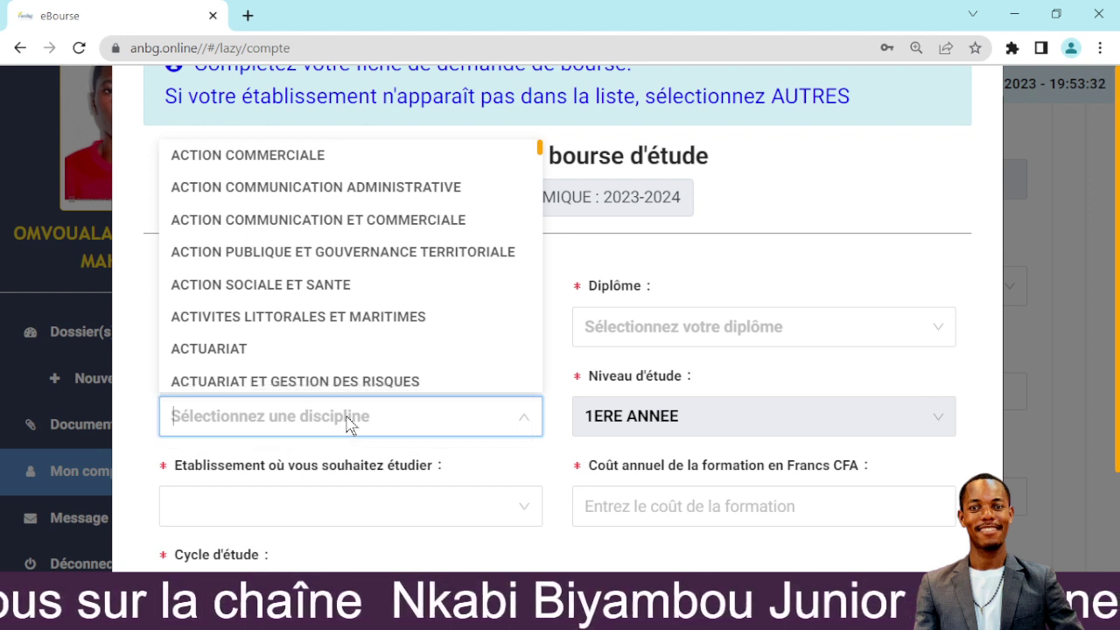
{"action": "type", "text": "langues"}
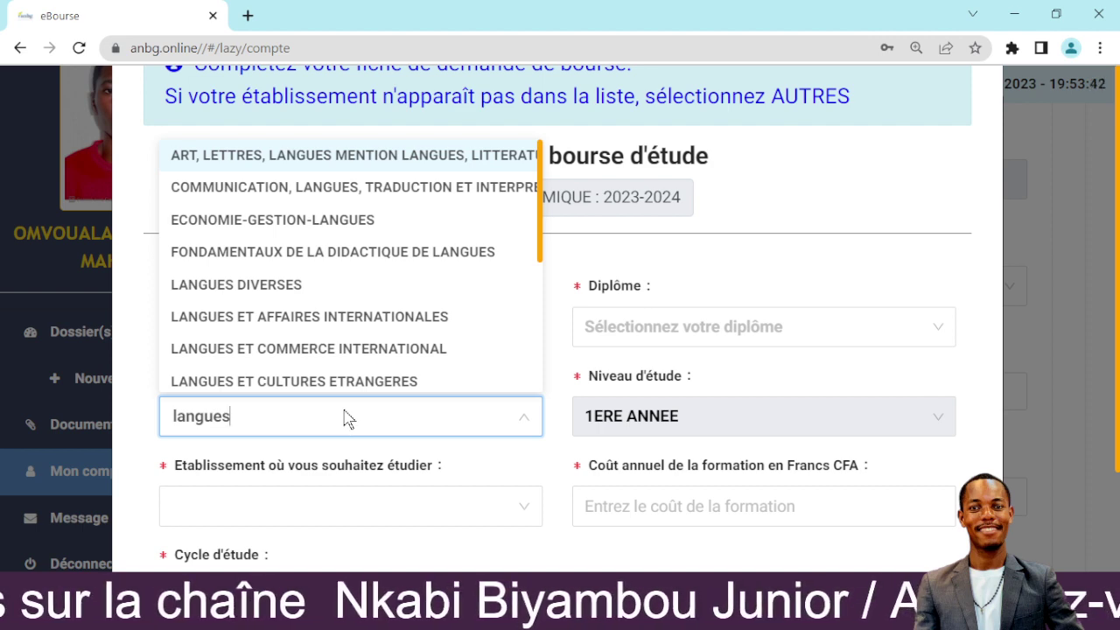
{"action": "left_click", "coordinate": [334, 382]}
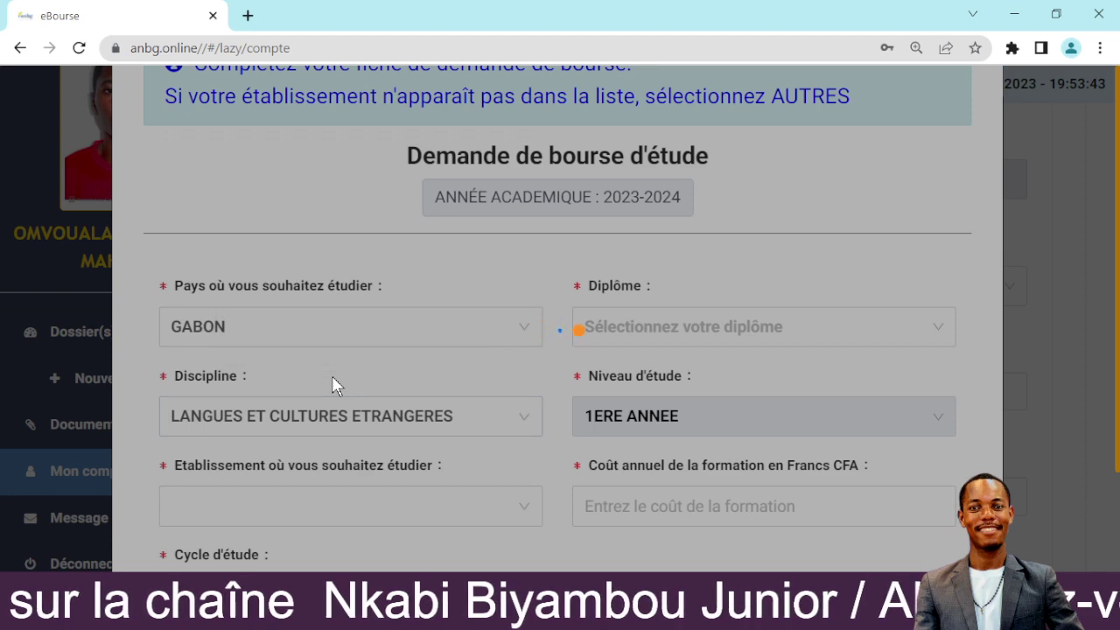
{"action": "scroll", "coordinate": [1118, 256], "scroll_direction": "down", "scroll_amount": 2}
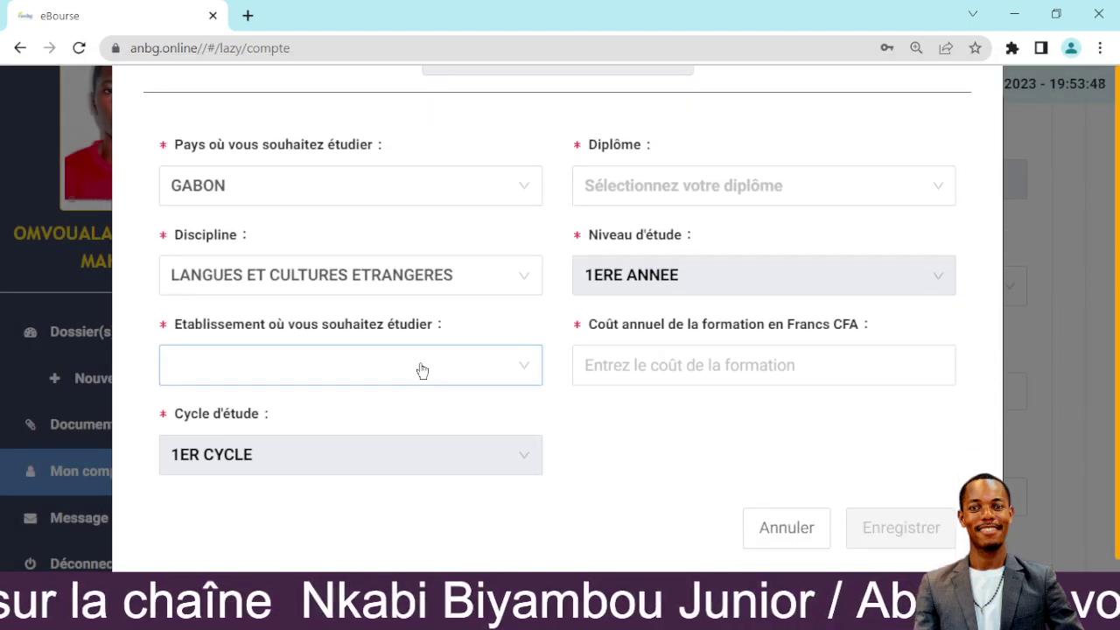
{"action": "left_click", "coordinate": [421, 371]}
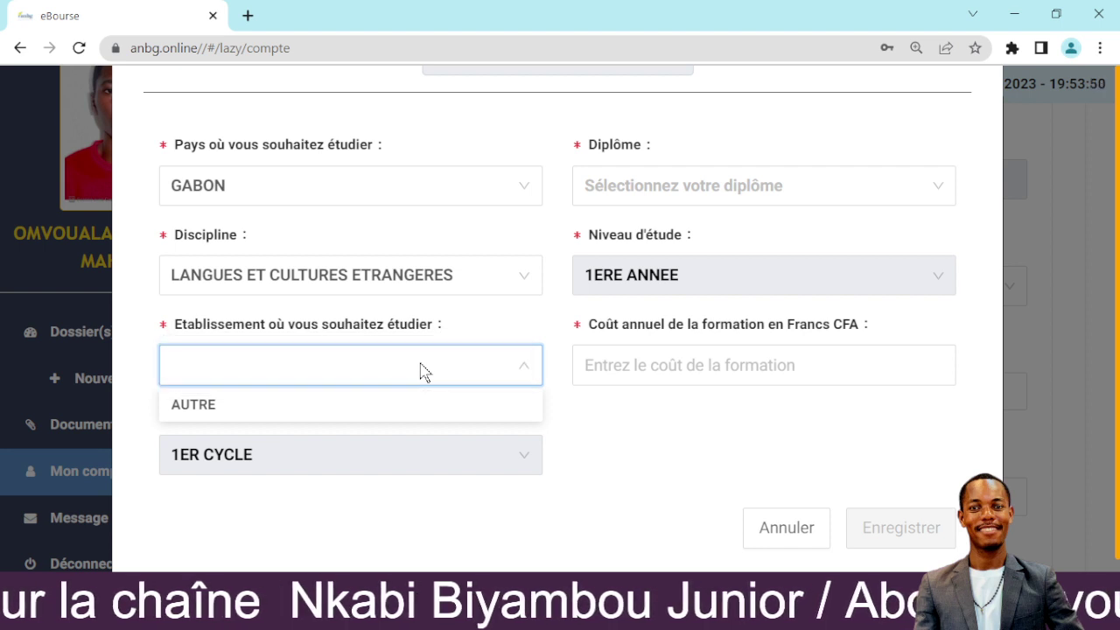
{"action": "type", "text": "E"}
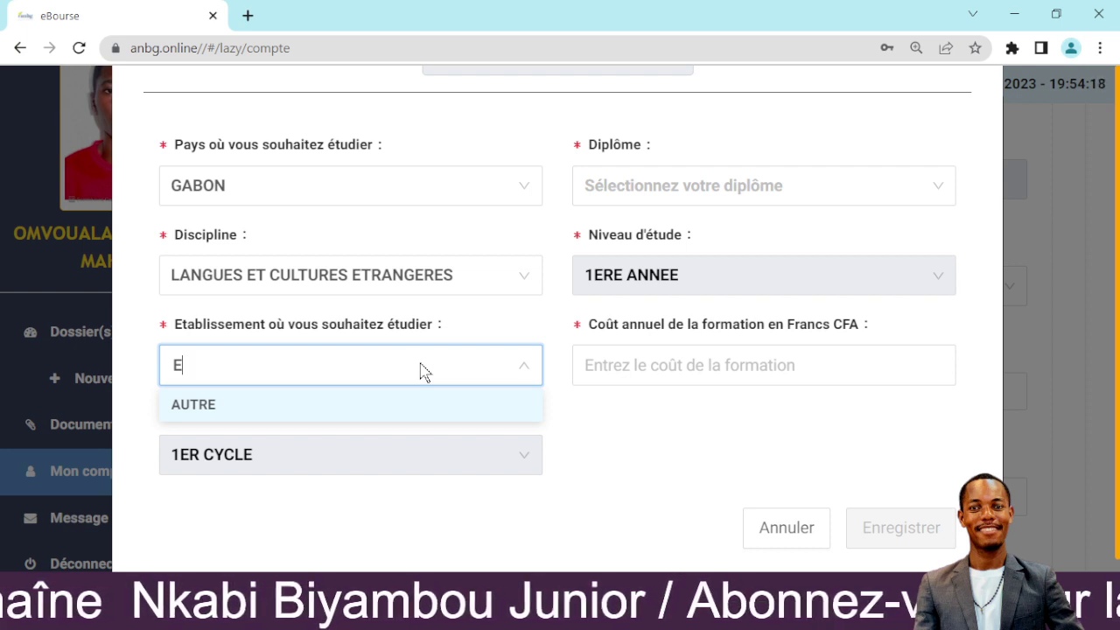
{"action": "left_click", "coordinate": [785, 202]}
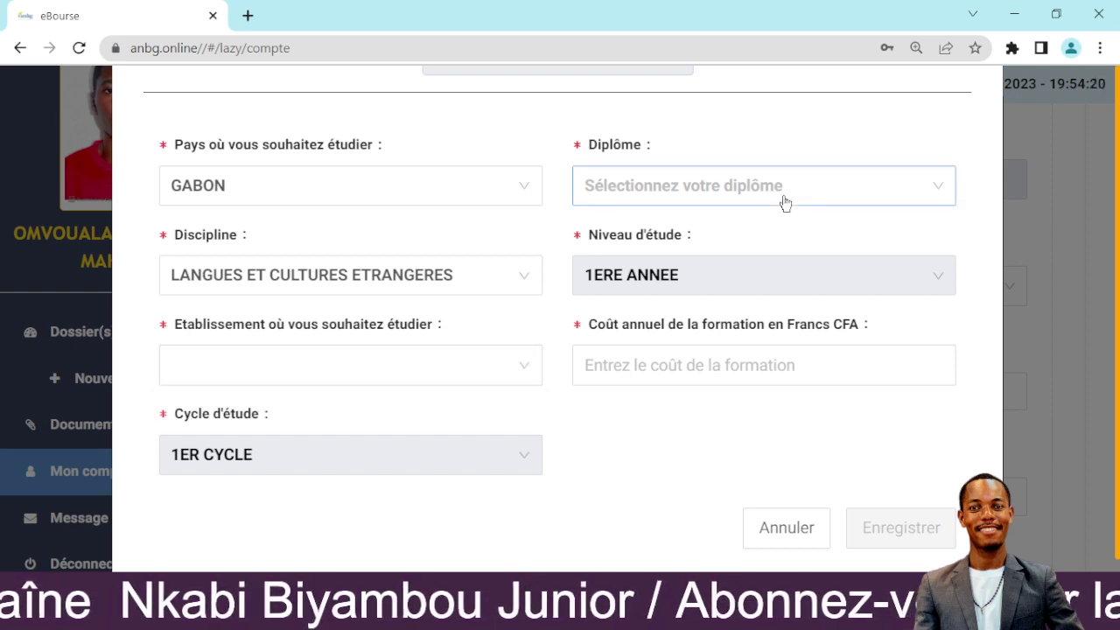
- Filter the diploma options with "li" and choose LICENCE as the diploma
{"action": "left_click", "coordinate": [785, 203]}
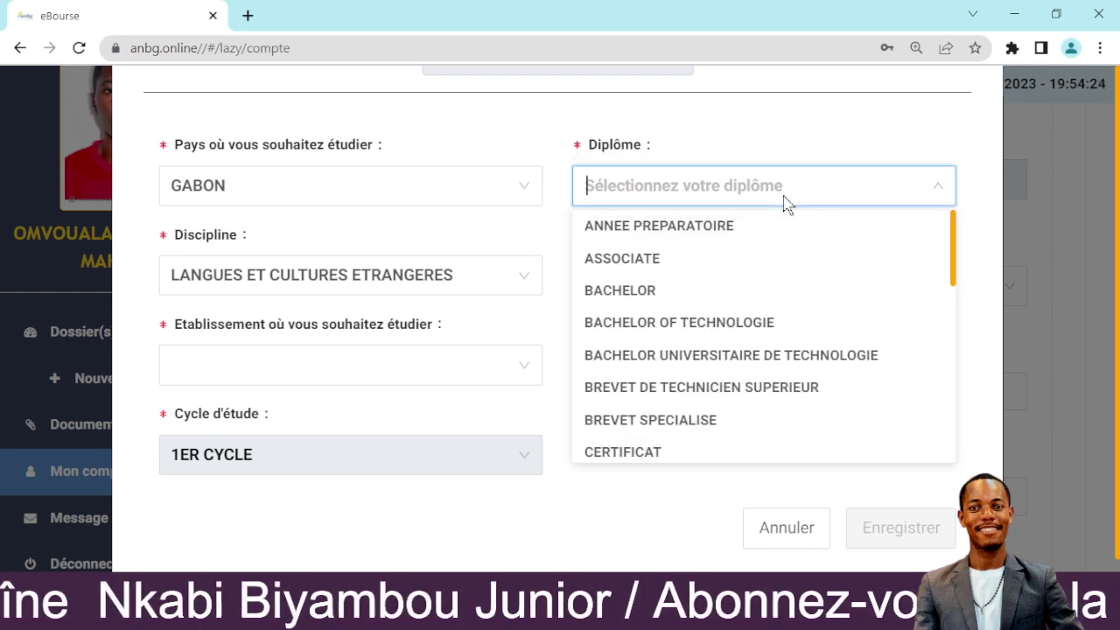
{"action": "type", "text": "li"}
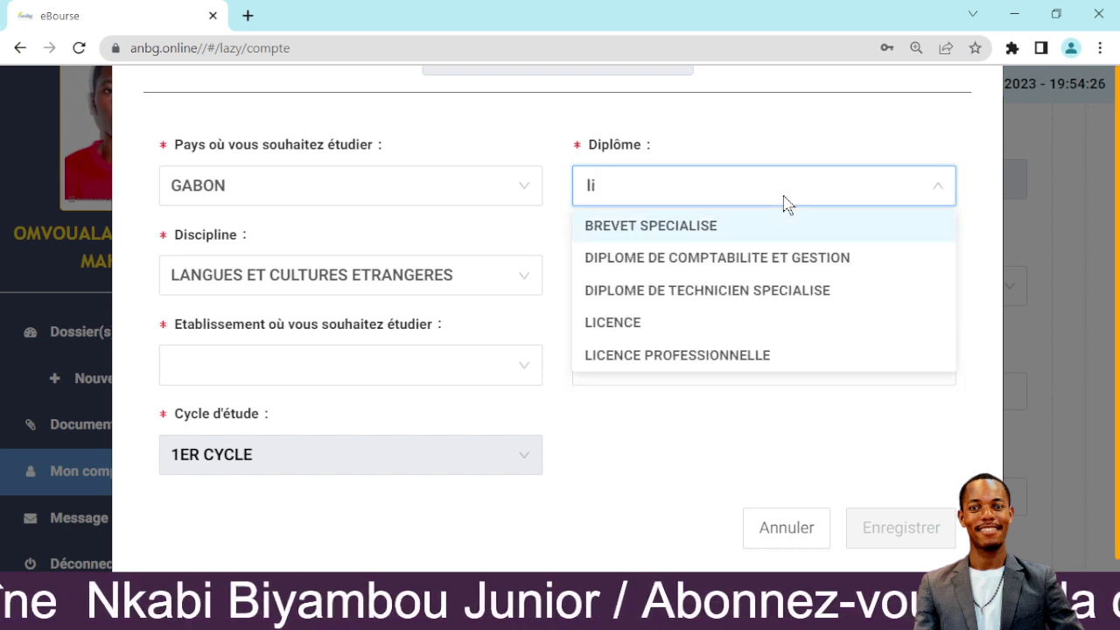
{"action": "key", "text": "Down"}
{"action": "key", "text": "Down"}
{"action": "key", "text": "Down"}
{"action": "key", "text": "Down"}
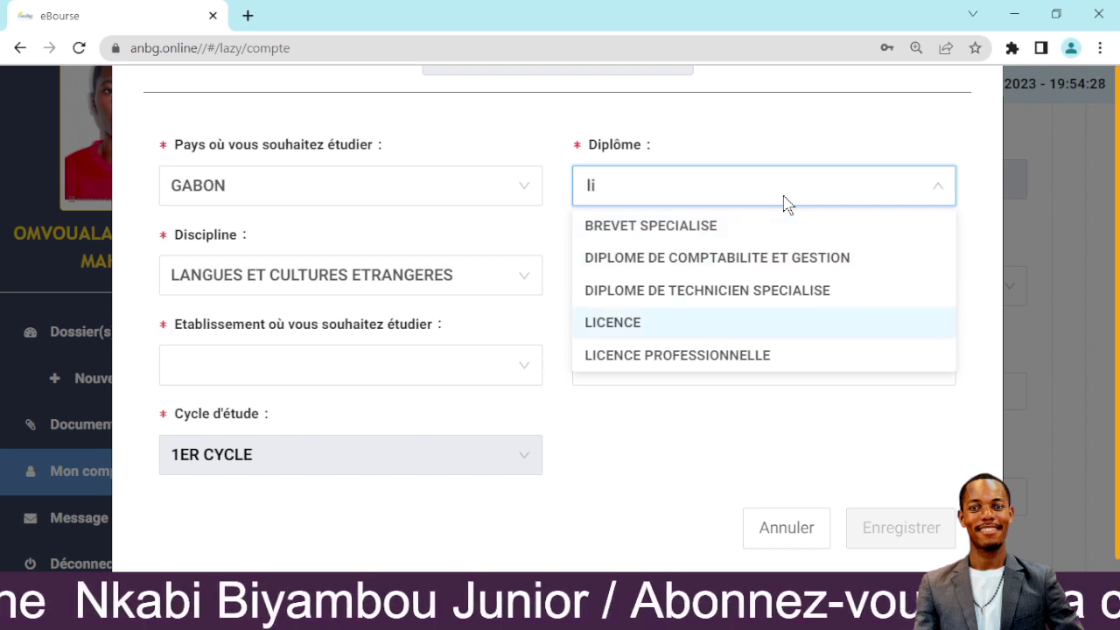
{"action": "key", "text": "Up"}
{"action": "key", "text": "Return"}
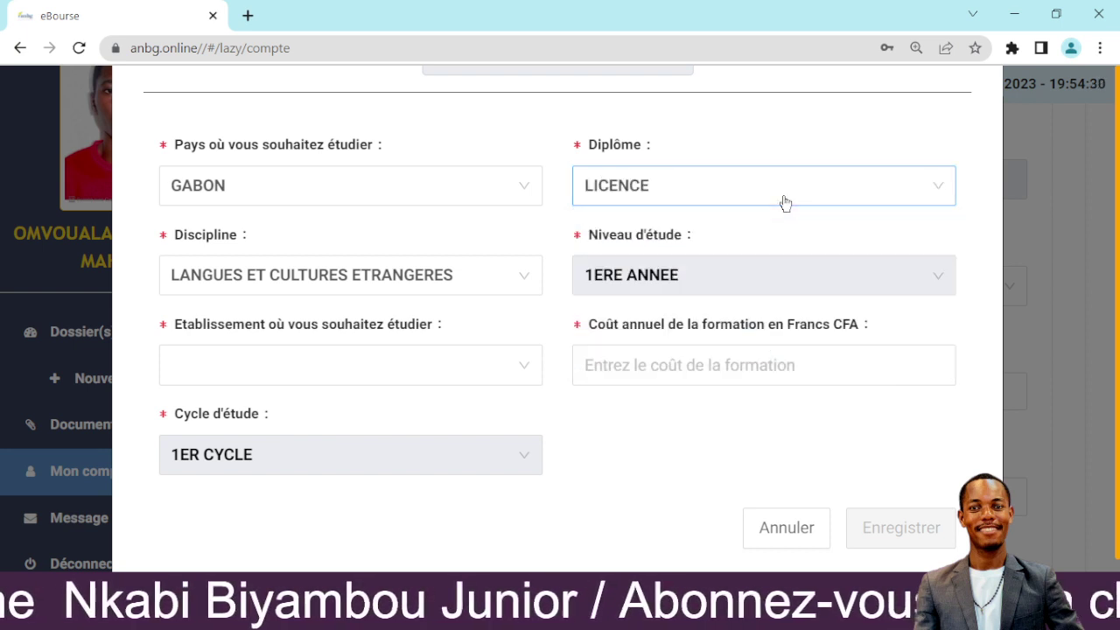
- Set the annual training cost in Francs CFA to 1 and review the filled-in request form
{"action": "left_click", "coordinate": [764, 333]}
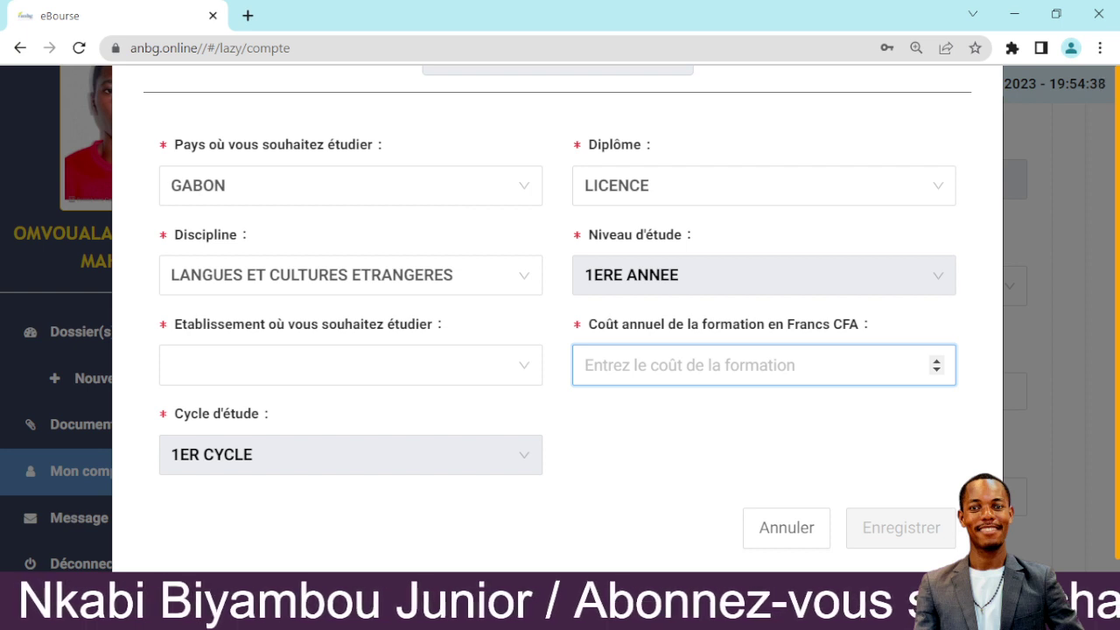
{"action": "left_click", "coordinate": [937, 363]}
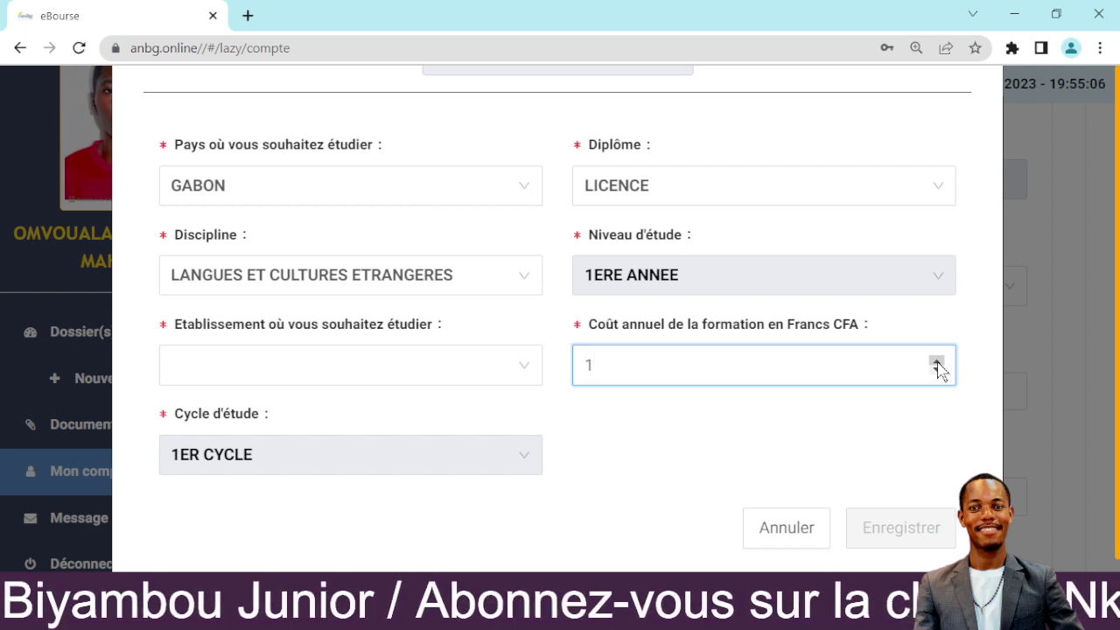
{"action": "scroll", "coordinate": [1118, 265], "scroll_direction": "up", "scroll_amount": 3}
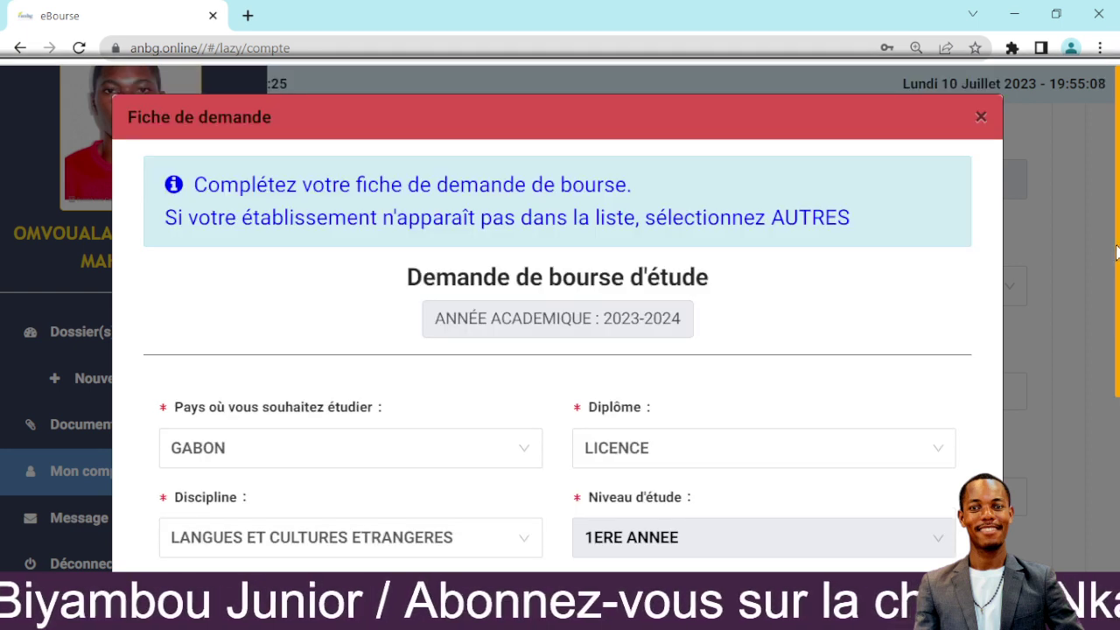
{"action": "scroll", "coordinate": [1118, 273], "scroll_direction": "down", "scroll_amount": 2}
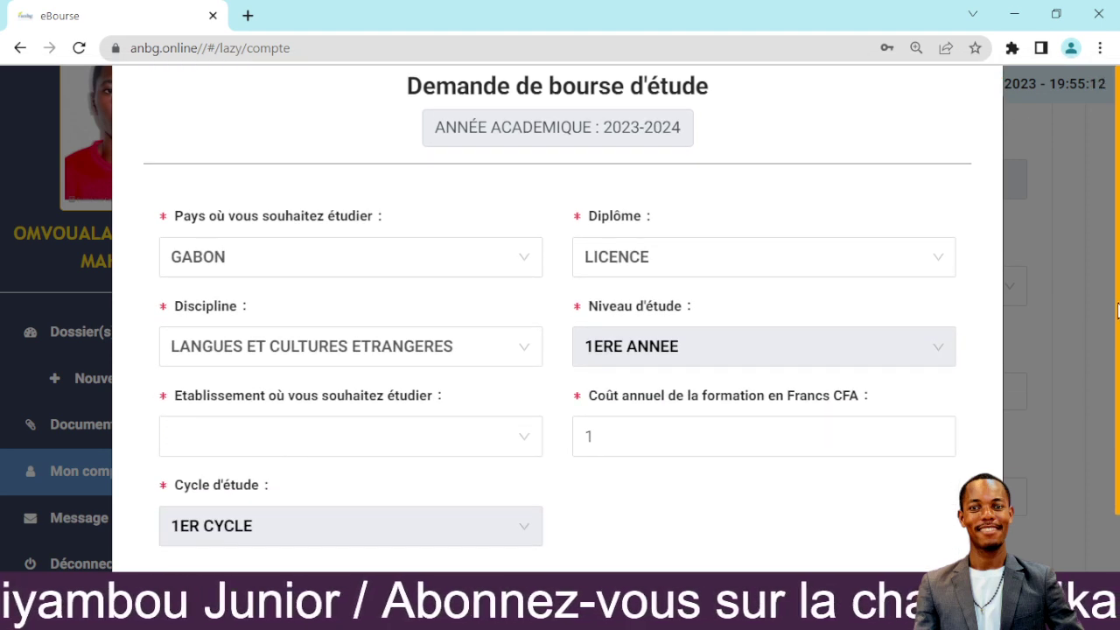
{"action": "scroll", "coordinate": [1118, 311], "scroll_direction": "down", "scroll_amount": 1}
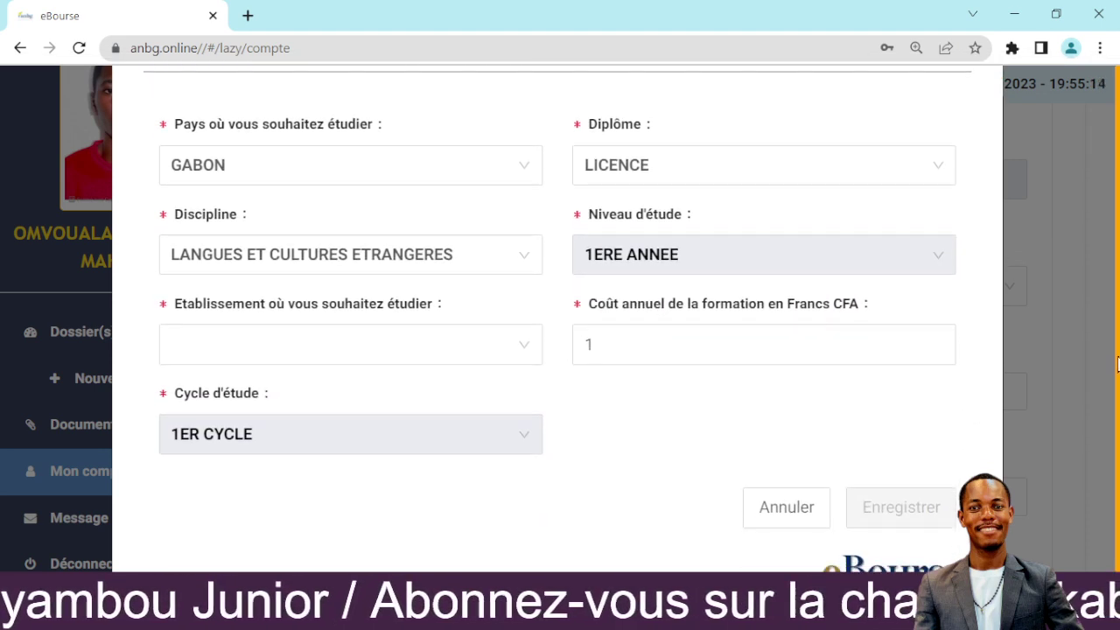
{"action": "scroll", "coordinate": [769, 405], "scroll_direction": "down", "scroll_amount": 1}
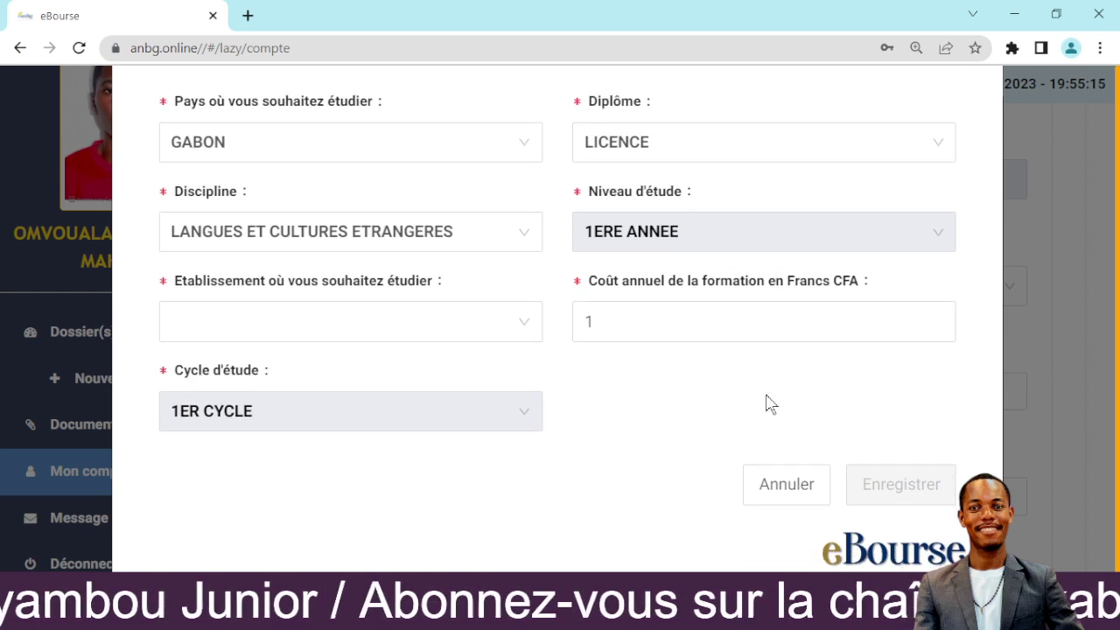
- Try to find the school "ENSUP Afrique" among the establishments offered for the request
{"action": "left_click", "coordinate": [463, 323]}
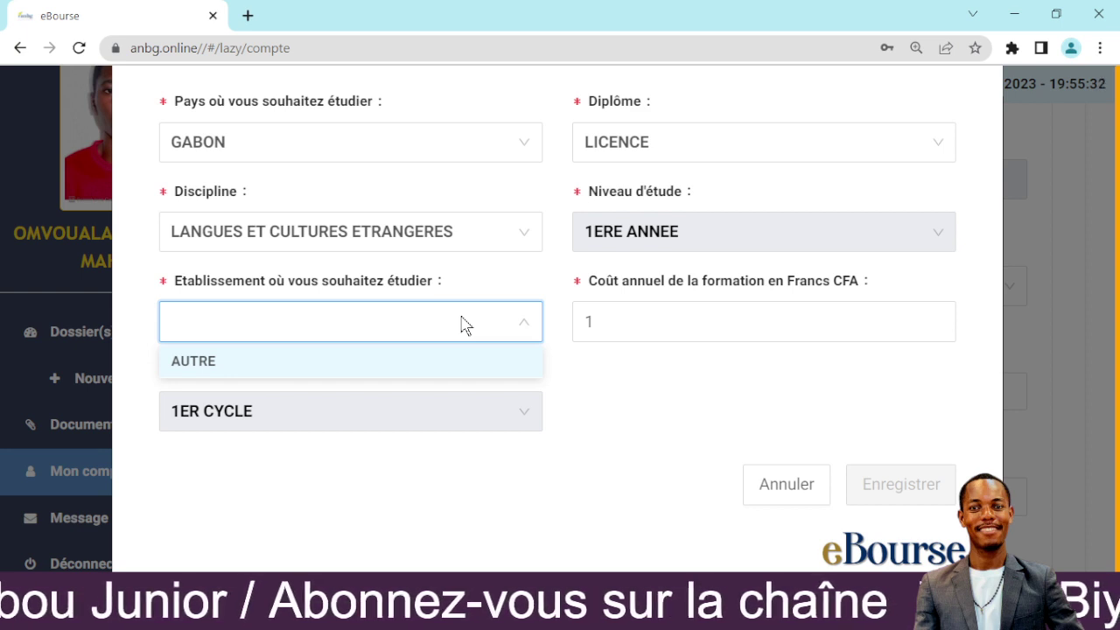
{"action": "type", "text": "EN"}
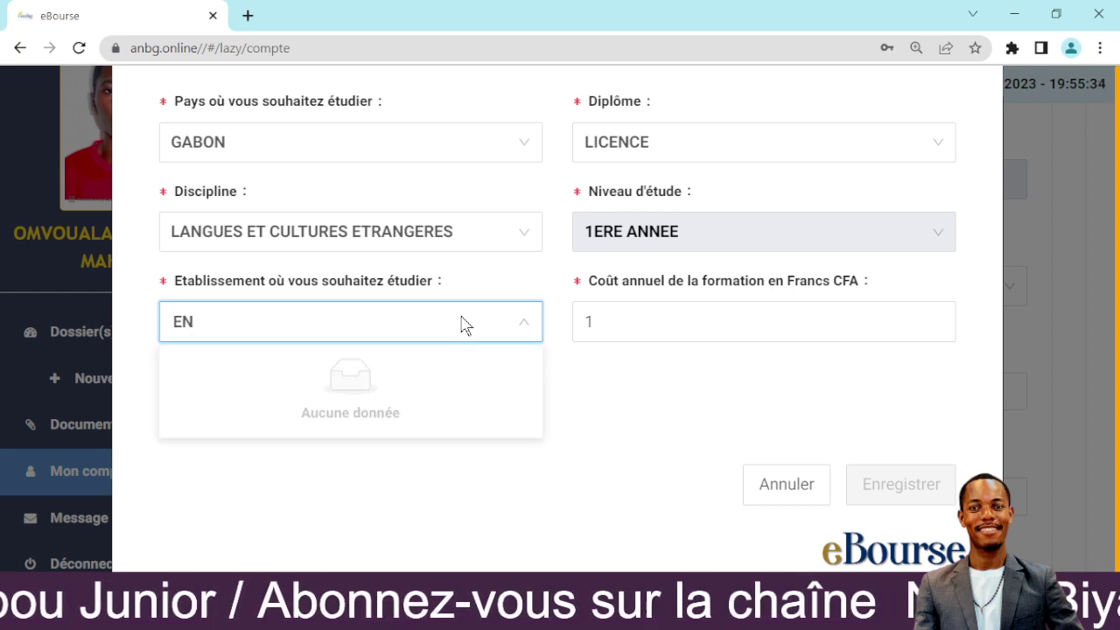
{"action": "type", "text": " SUP"}
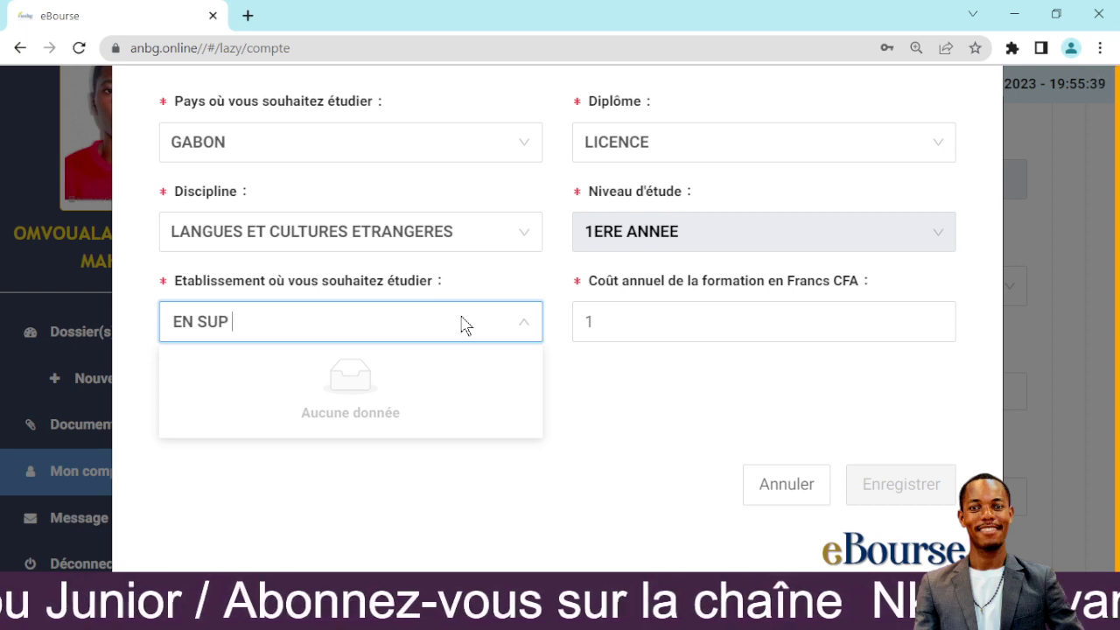
{"action": "type", "text": " Afriq"}
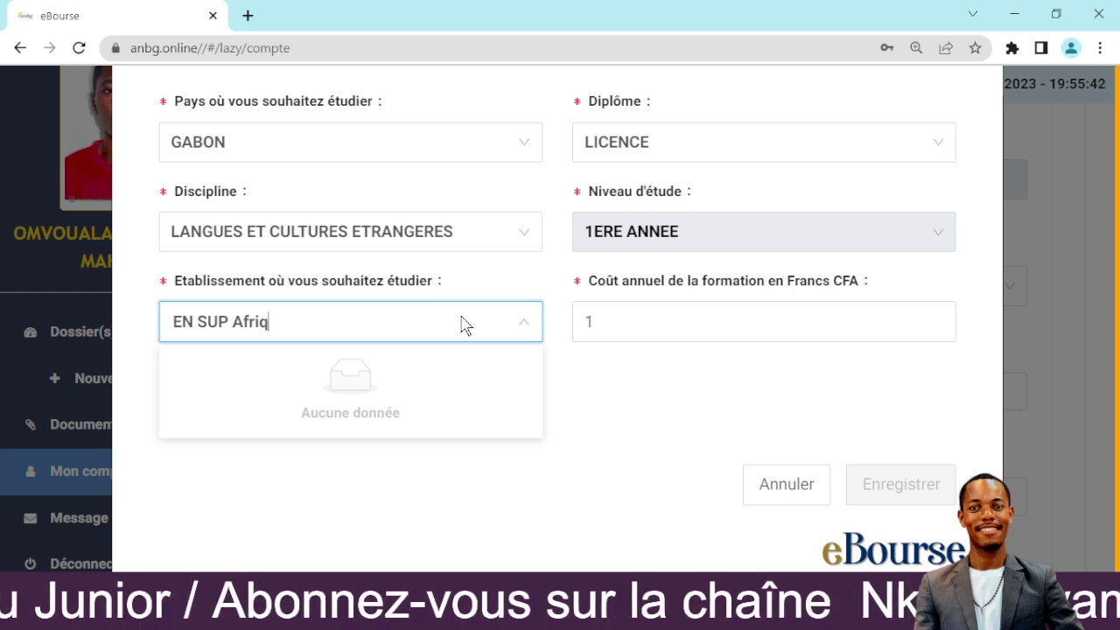
{"action": "type", "text": "ue"}
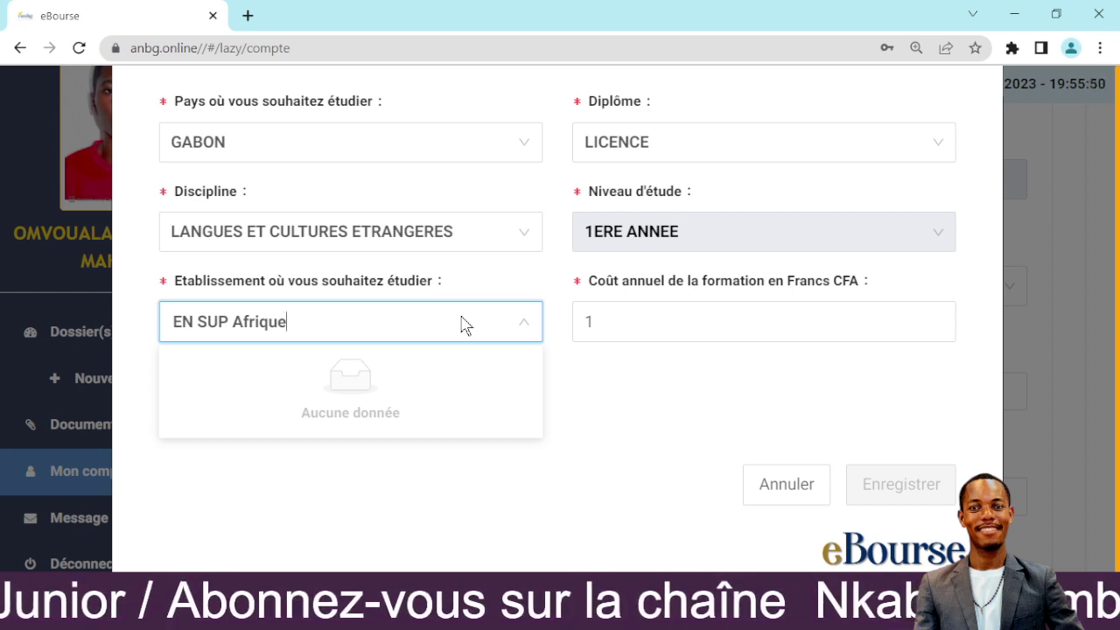
{"action": "key", "text": "Left"}
{"action": "key", "text": "Left"}
{"action": "key", "text": "Left"}
{"action": "key", "text": "Left"}
{"action": "key", "text": "Left"}
{"action": "key", "text": "Left"}
{"action": "key", "text": "Left"}
{"action": "key", "text": "Left"}
{"action": "key", "text": "Left"}
{"action": "key", "text": "Left"}
{"action": "key", "text": "Left"}
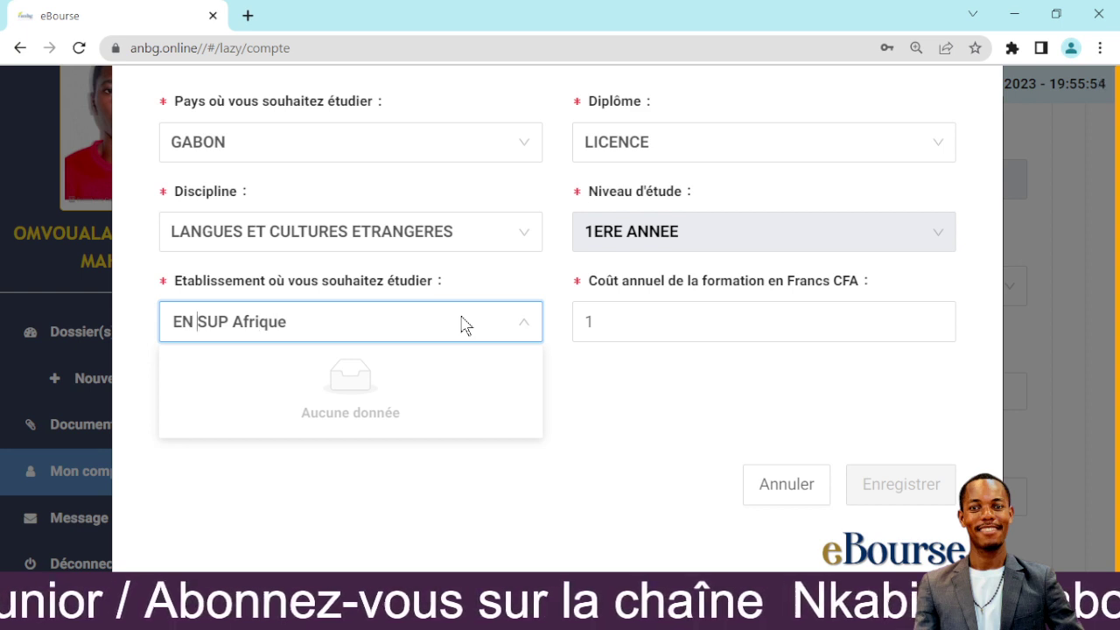
{"action": "key", "text": "BackSpace"}
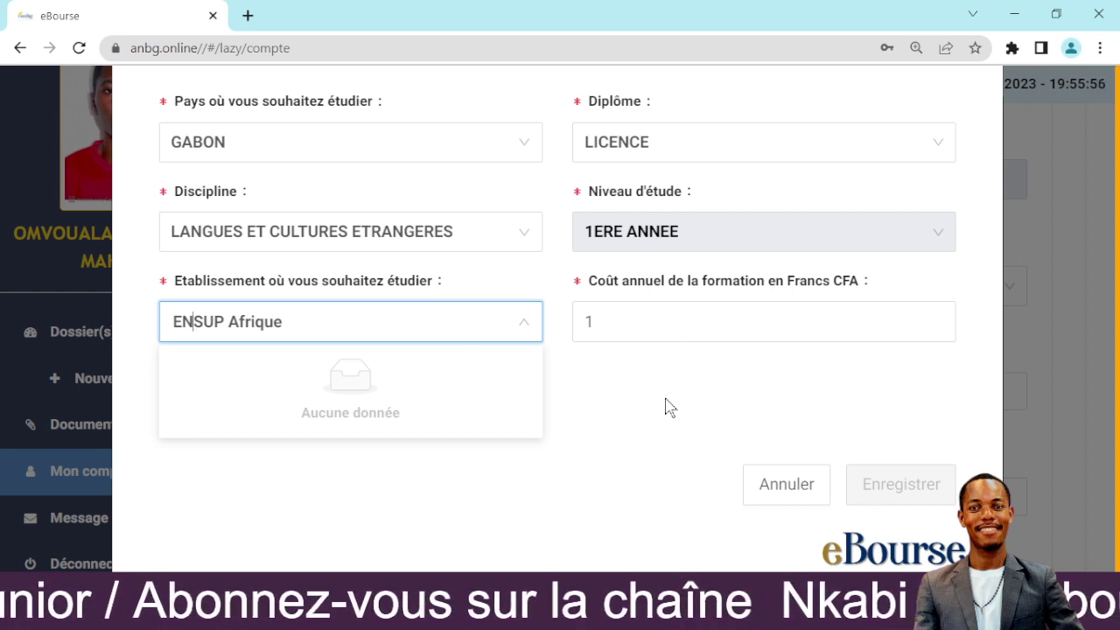
- Set the annual training cost in Francs CFA to 2 and choose AUTRE as the establishment
{"action": "left_click", "coordinate": [685, 338]}
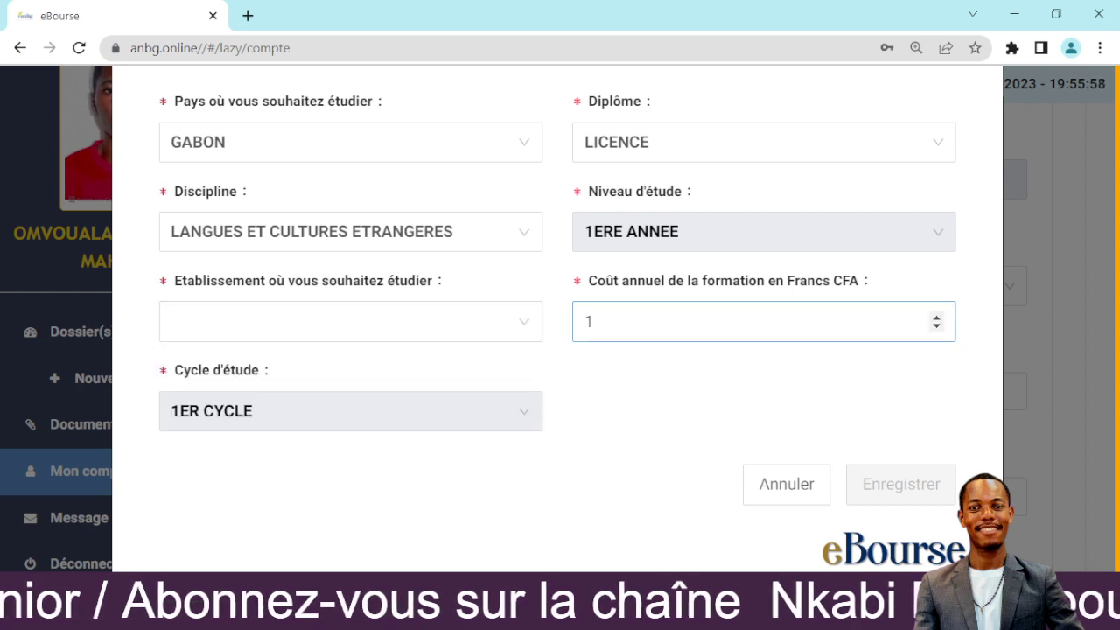
{"action": "left_click", "coordinate": [936, 318]}
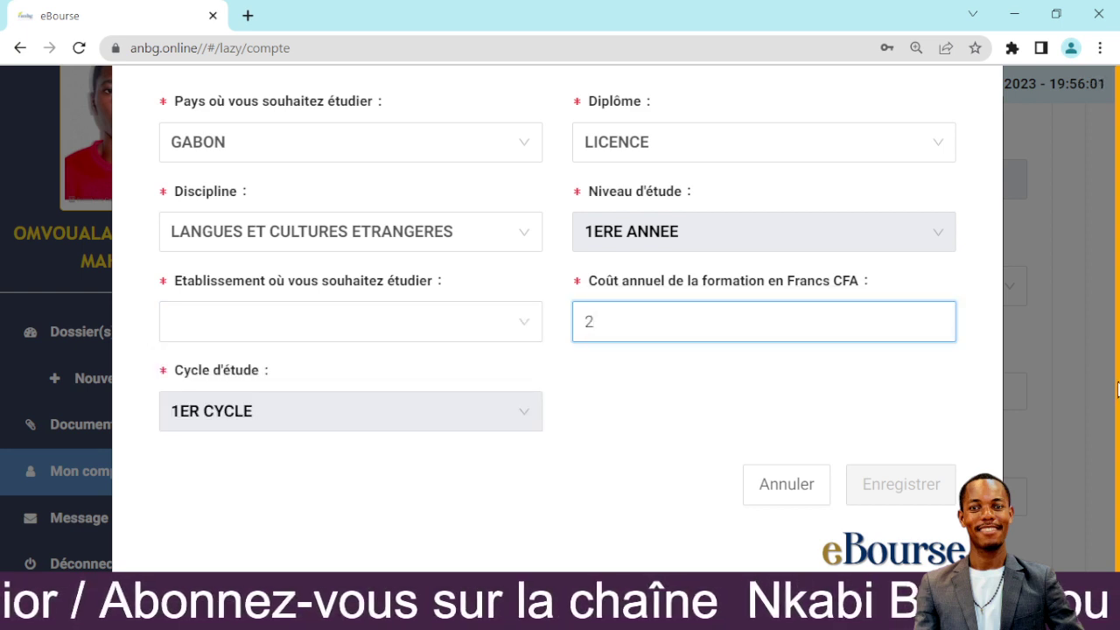
{"action": "mouse_move", "coordinate": [1117, 384]}
{"action": "left_mouse_down"}
{"action": "mouse_move", "coordinate": [1117, 308]}
{"action": "mouse_move", "coordinate": [1108, 371]}
{"action": "left_mouse_up"}
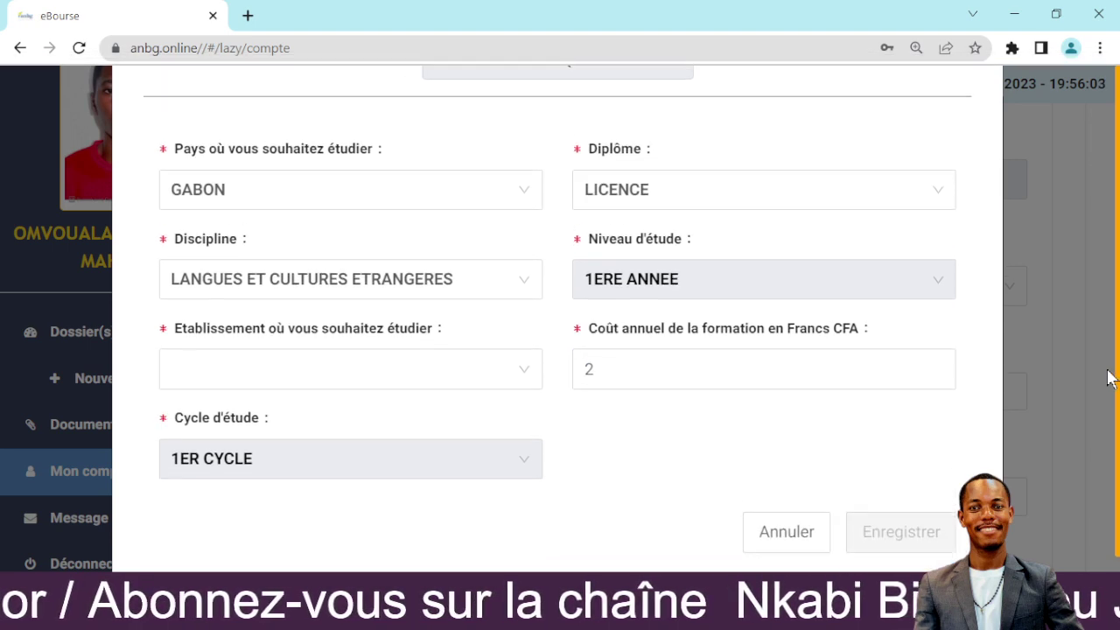
{"action": "scroll", "coordinate": [1107, 377], "scroll_direction": "down", "scroll_amount": 1}
{"action": "left_click", "coordinate": [527, 346]}
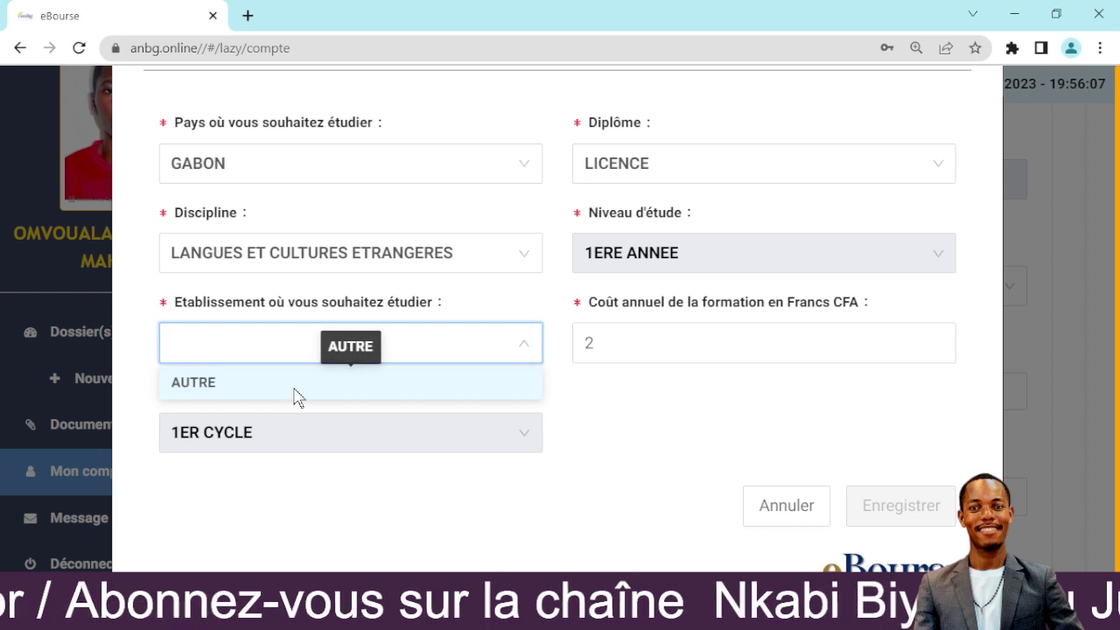
{"action": "left_click", "coordinate": [295, 396]}
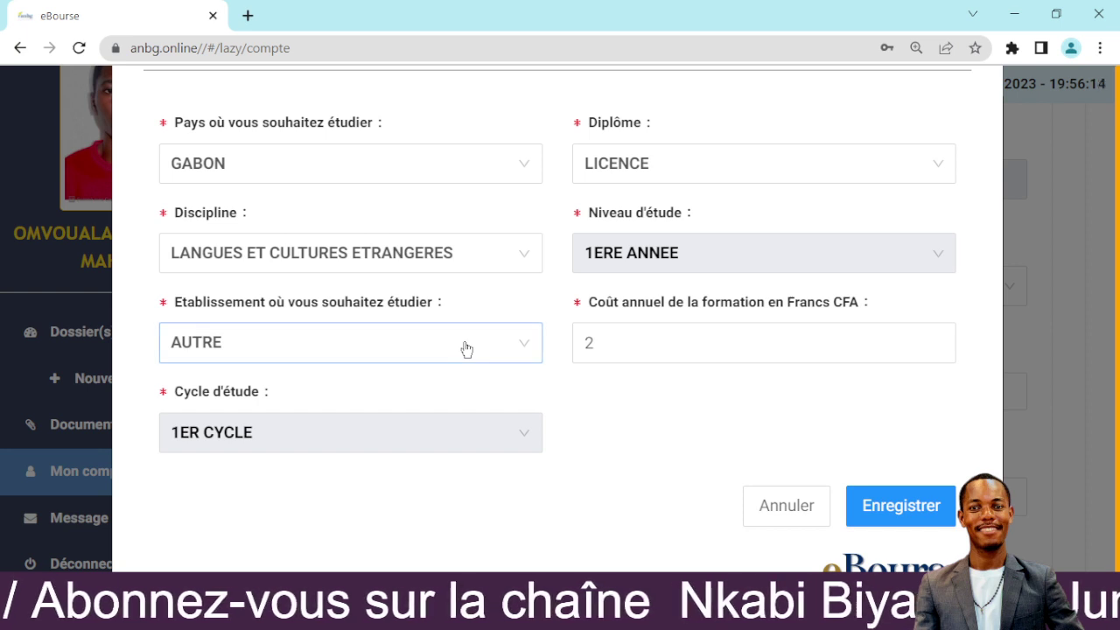
- Save the completed 2023-2024 scholarship request and try to close the request form
{"action": "left_click", "coordinate": [908, 500]}
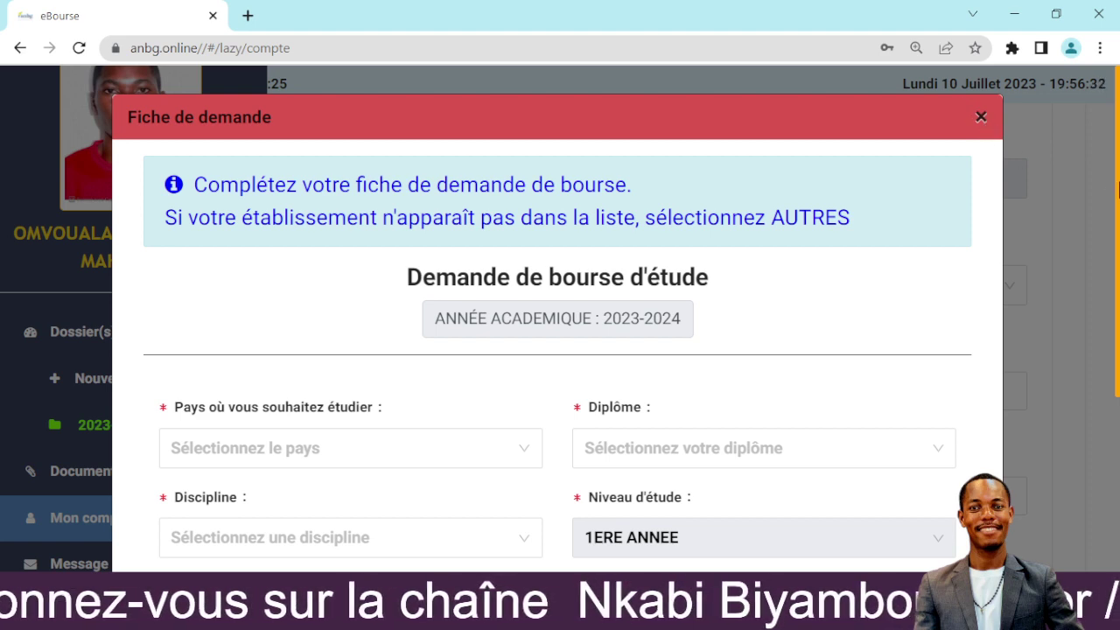
{"action": "mouse_move", "coordinate": [1119, 196]}
{"action": "left_mouse_down"}
{"action": "mouse_move", "coordinate": [1119, 276]}
{"action": "mouse_move", "coordinate": [1119, 191]}
{"action": "left_mouse_up"}
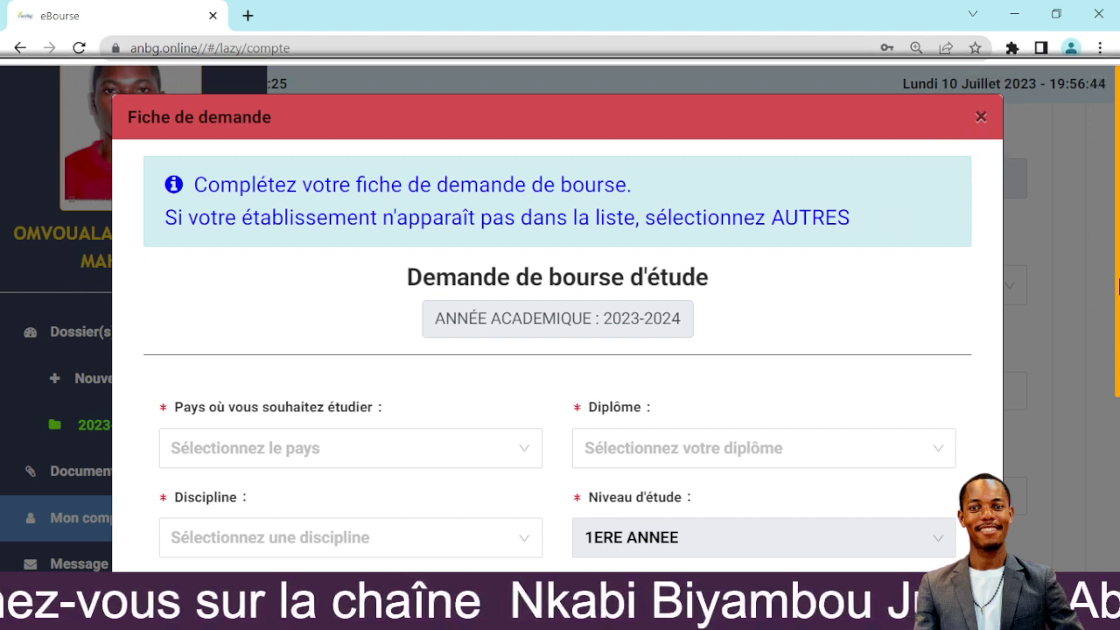
{"action": "left_click_drag", "start_coordinate": [1116, 226], "coordinate": [1116, 461]}
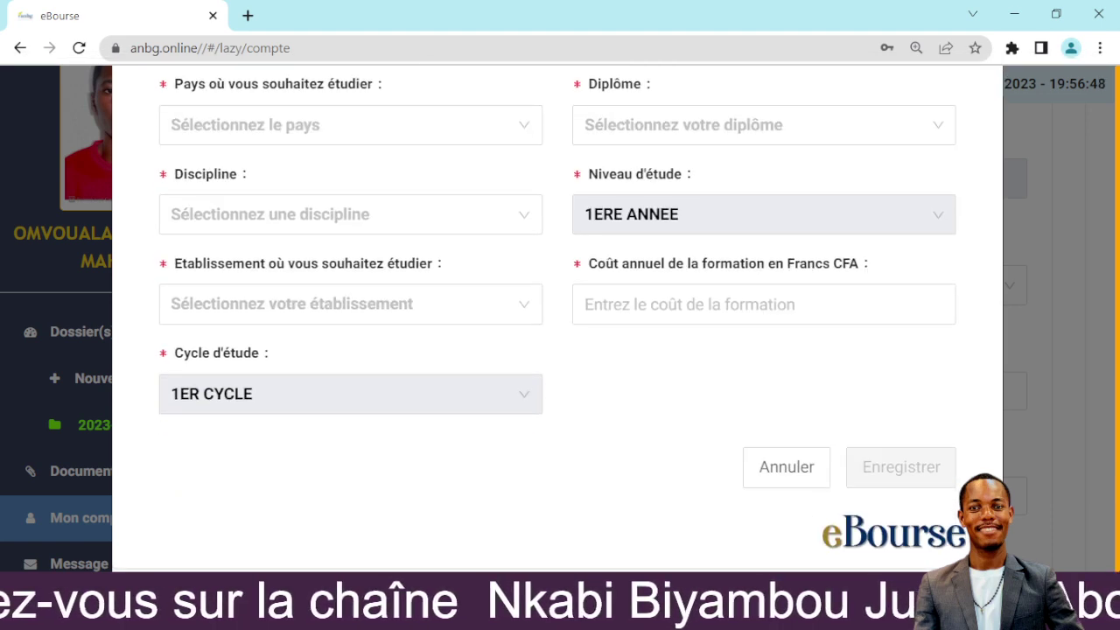
{"action": "left_click_drag", "start_coordinate": [1118, 431], "coordinate": [1118, 230]}
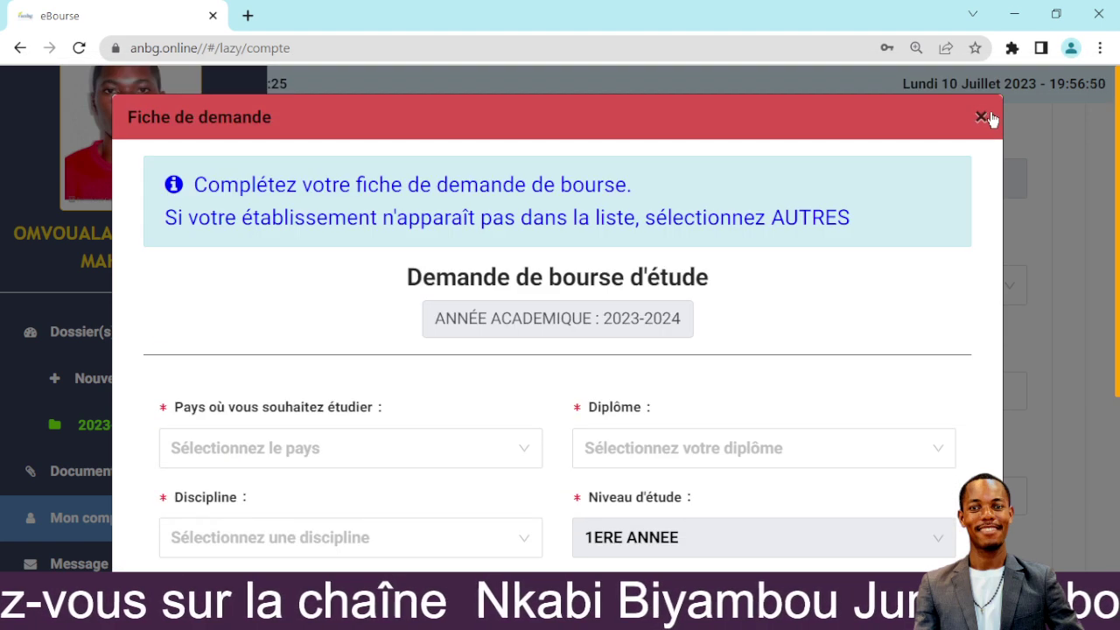
{"action": "left_click", "coordinate": [984, 117]}
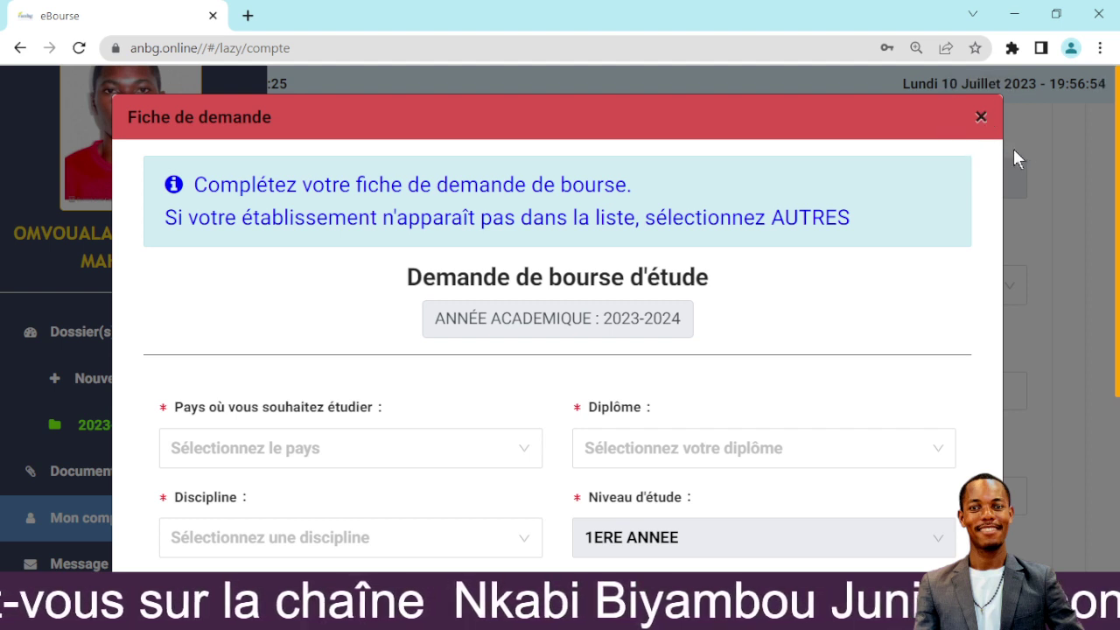
- Return to the eBourse welcome page, reload it and sign in to the account with the prefilled credentials
{"action": "left_click", "coordinate": [22, 49]}
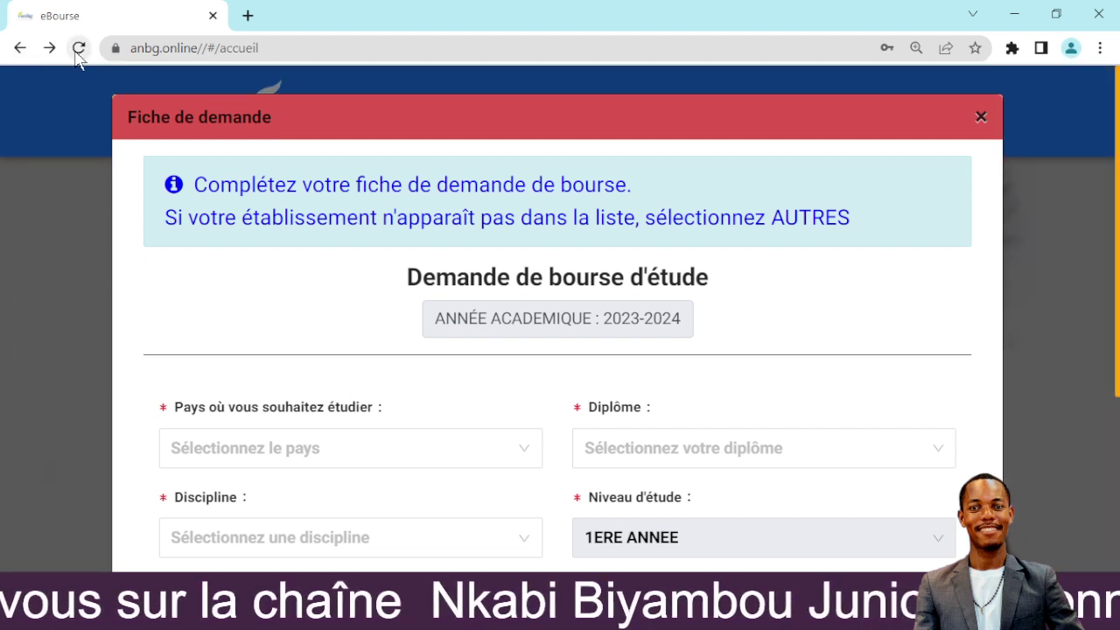
{"action": "left_click", "coordinate": [79, 49]}
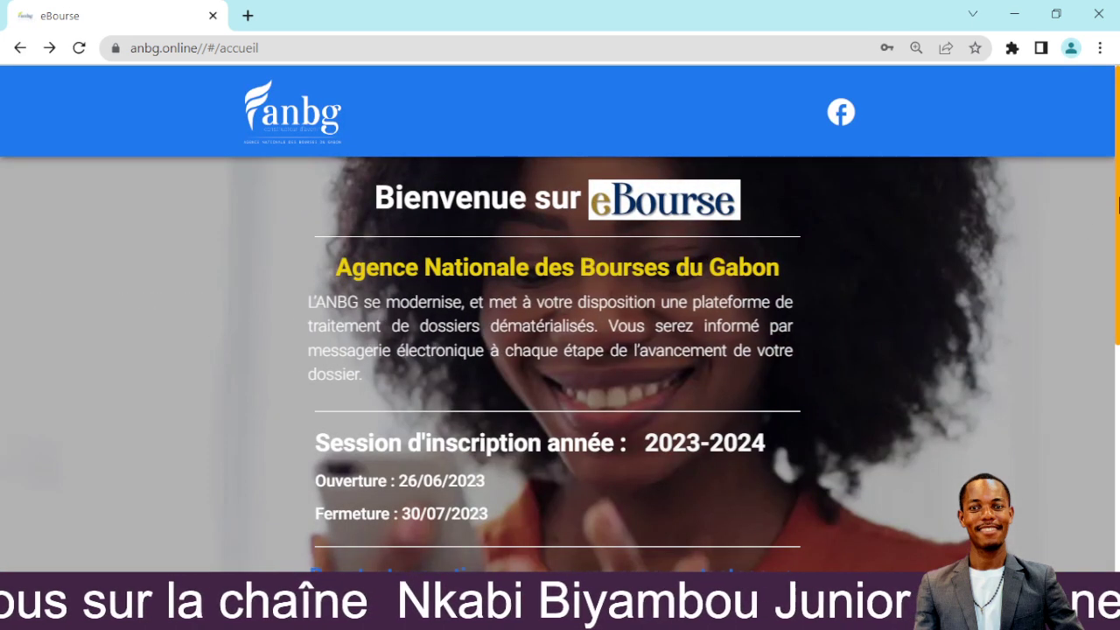
{"action": "left_click_drag", "start_coordinate": [1118, 203], "coordinate": [1108, 400]}
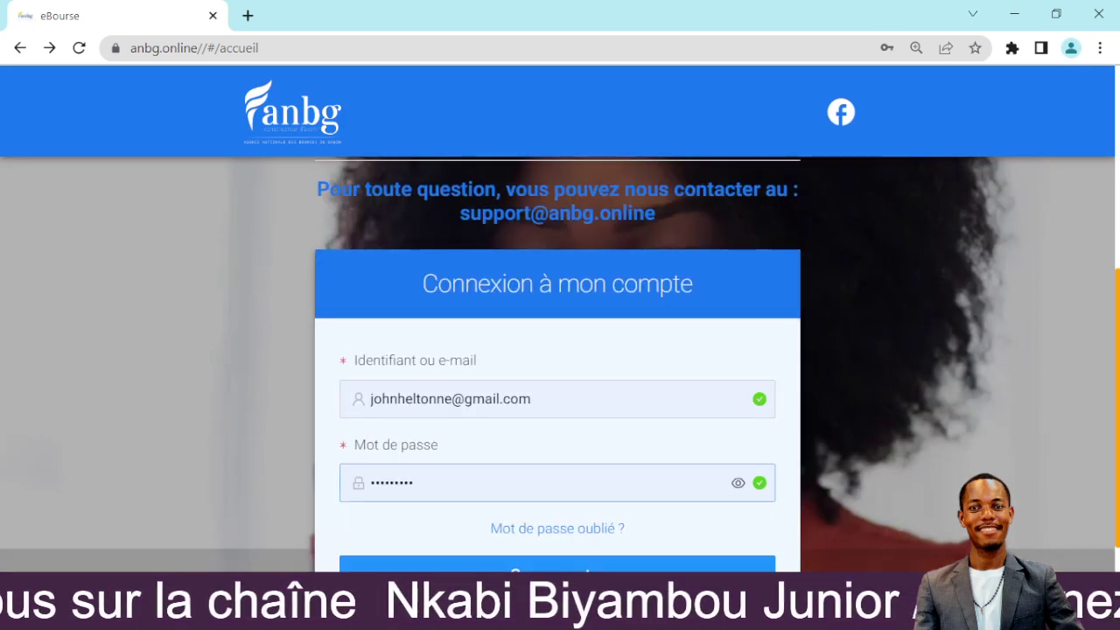
{"action": "left_click", "coordinate": [541, 567]}
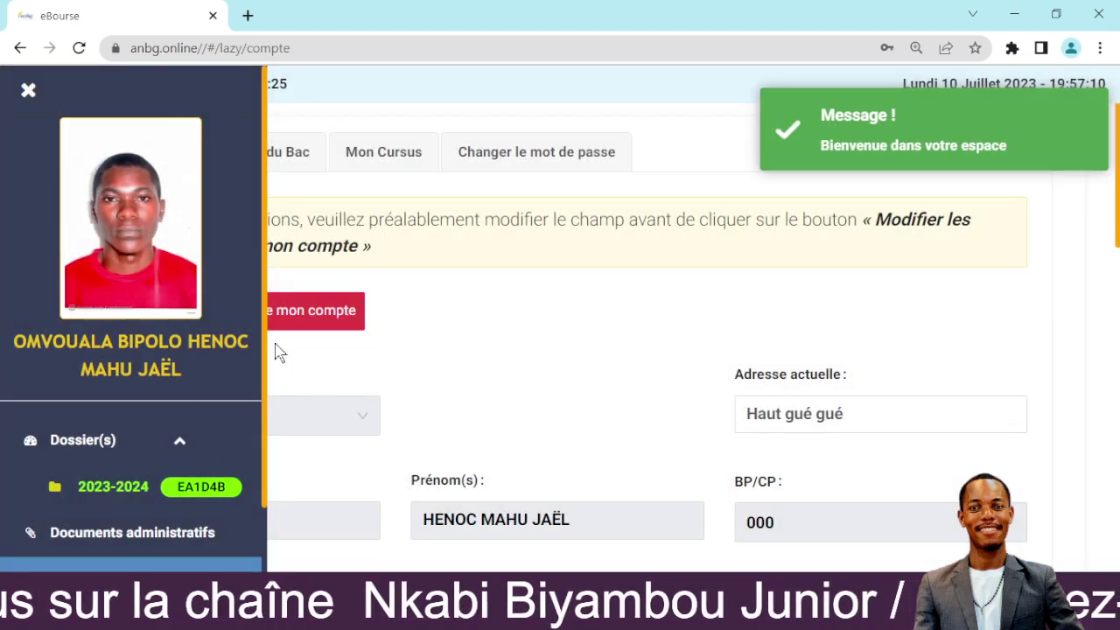
- Open the 2023-2024 scholarship file and hide the side navigation
{"action": "scroll", "coordinate": [131, 393], "scroll_direction": "down", "scroll_amount": 2}
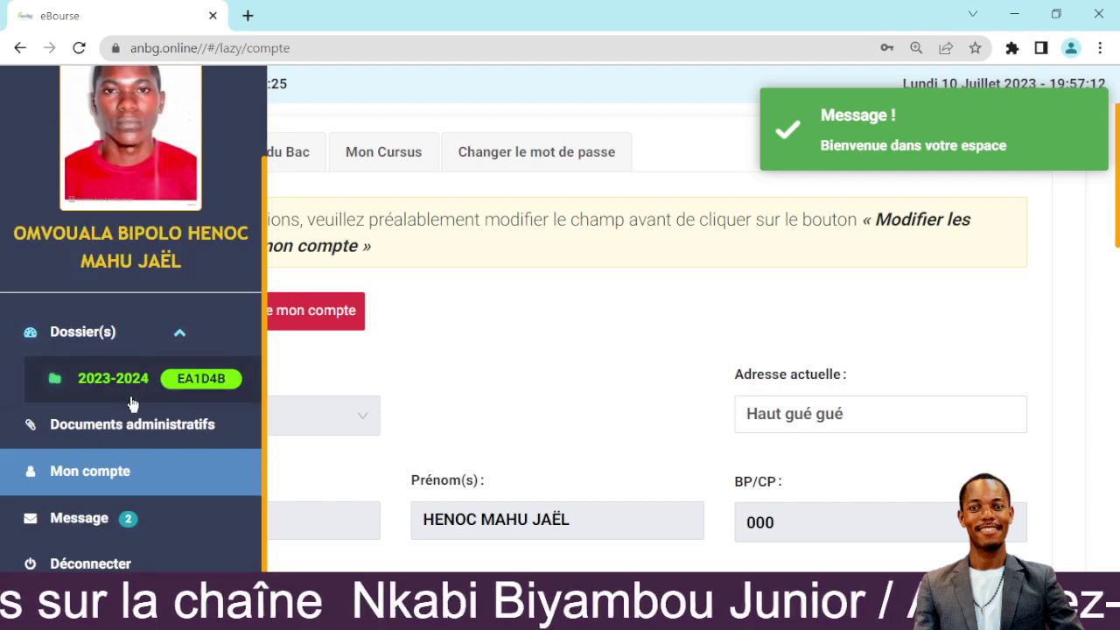
{"action": "left_click", "coordinate": [125, 394]}
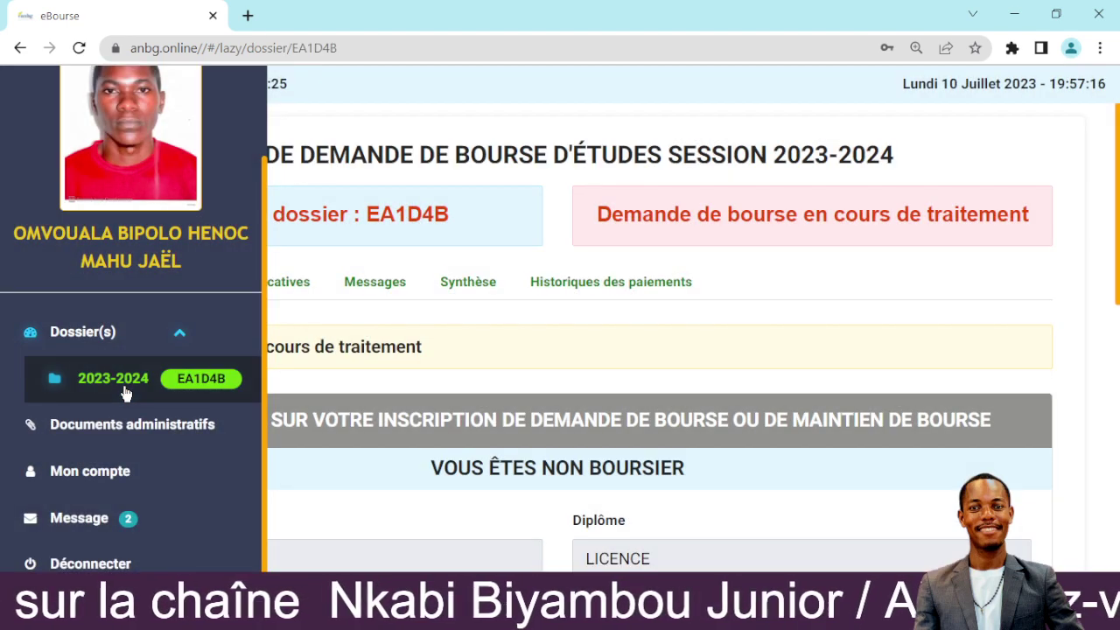
{"action": "scroll", "coordinate": [257, 317], "scroll_direction": "up", "scroll_amount": 2}
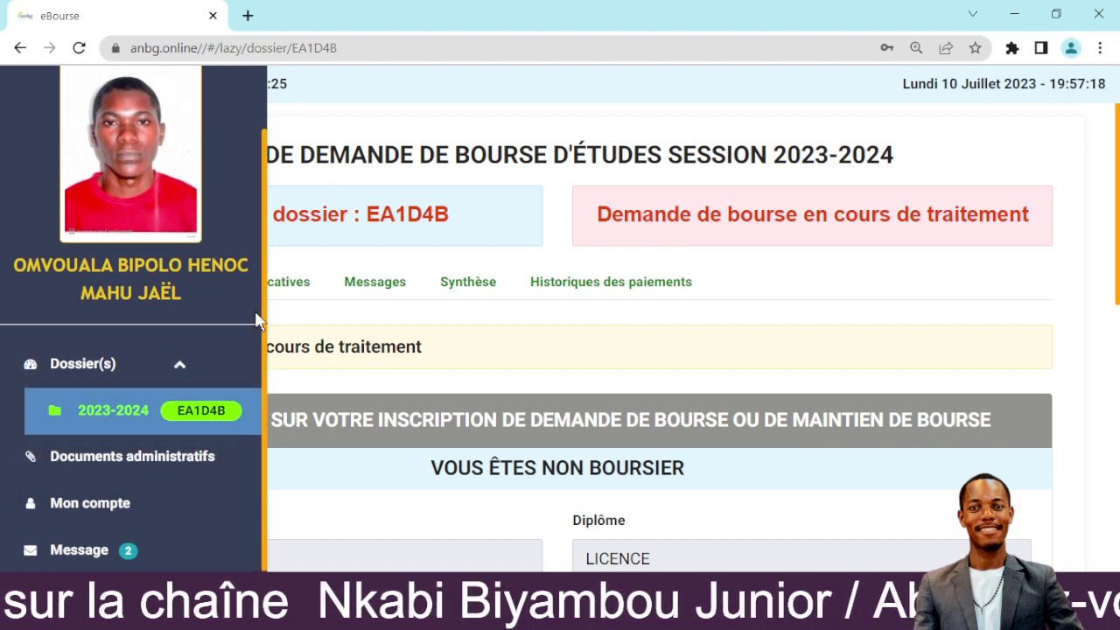
{"action": "left_click", "coordinate": [21, 50]}
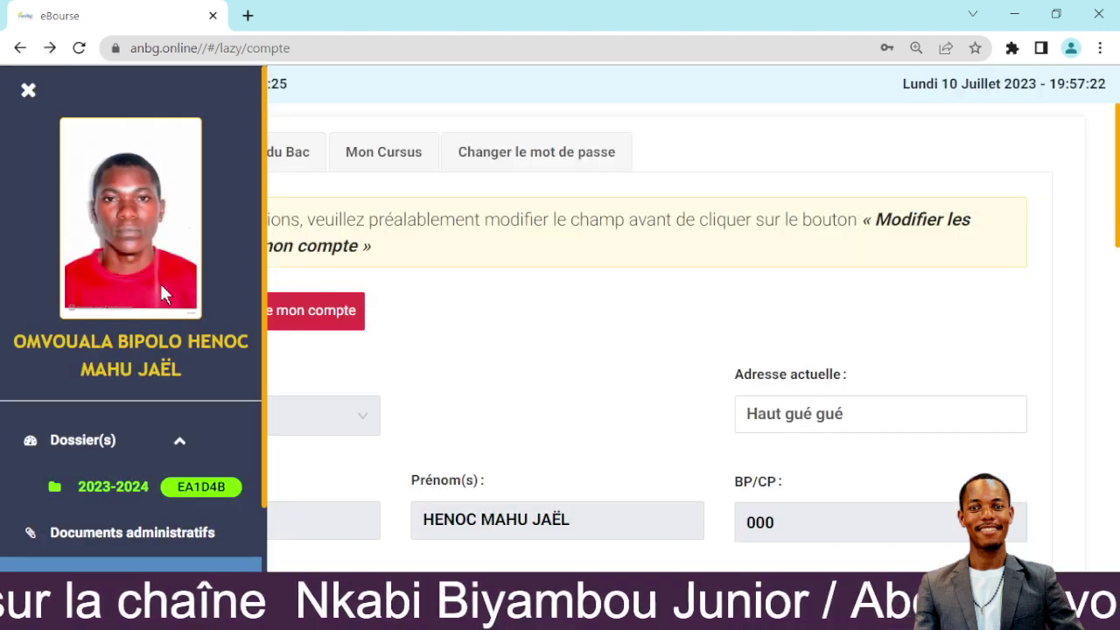
{"action": "left_click", "coordinate": [142, 505]}
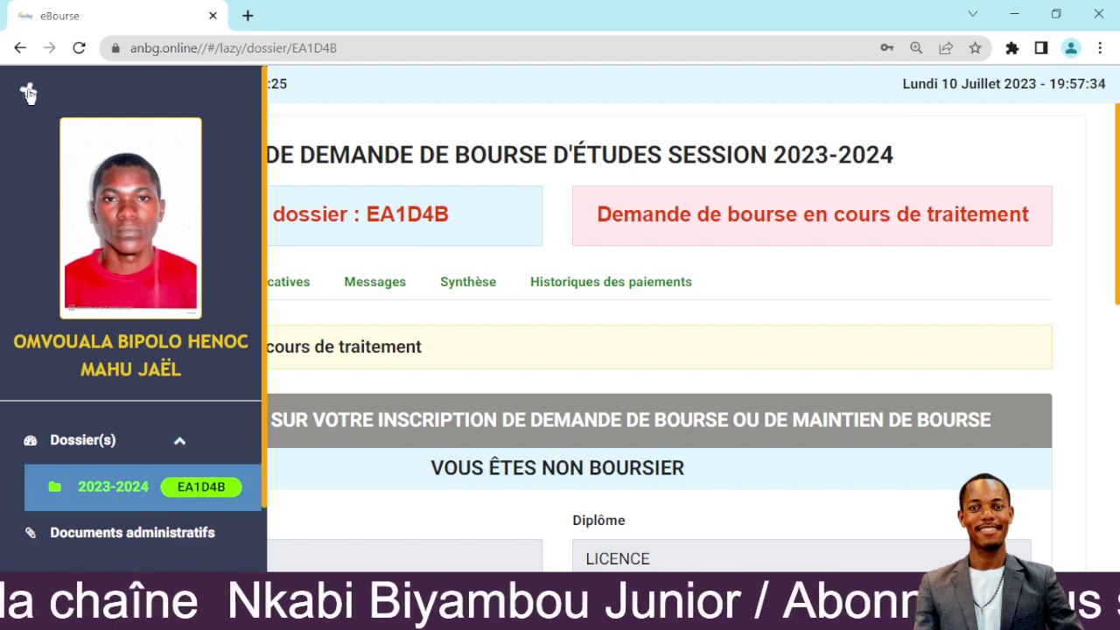
{"action": "left_click", "coordinate": [29, 93]}
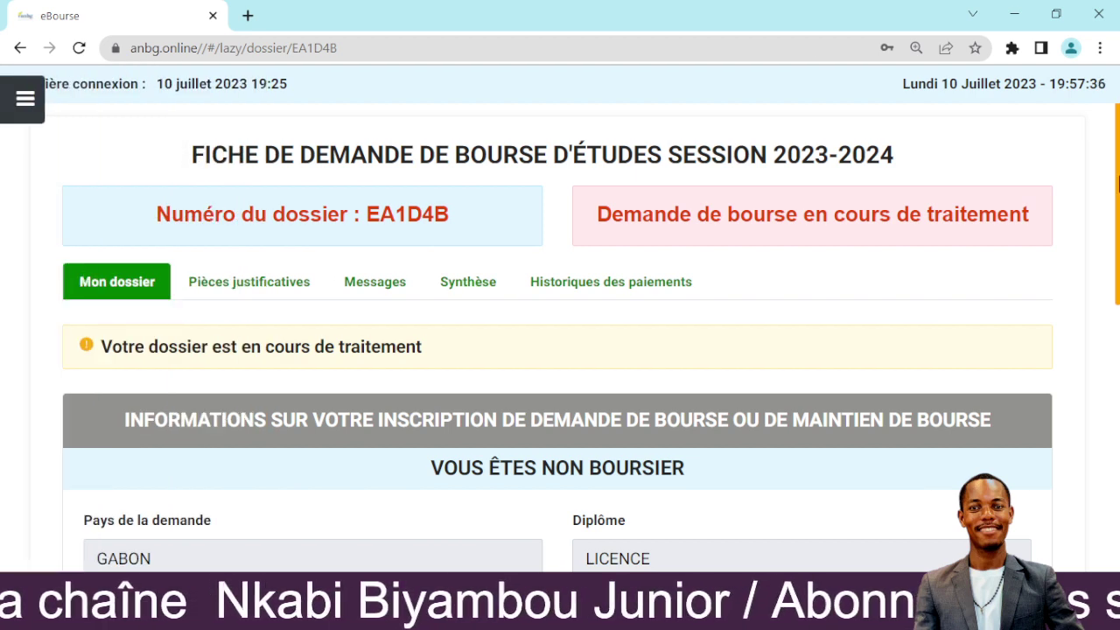
- Examine the registration details in the scholarship file, from the country of request to the annual training cost
{"action": "scroll", "coordinate": [1117, 184], "scroll_direction": "down", "scroll_amount": 4}
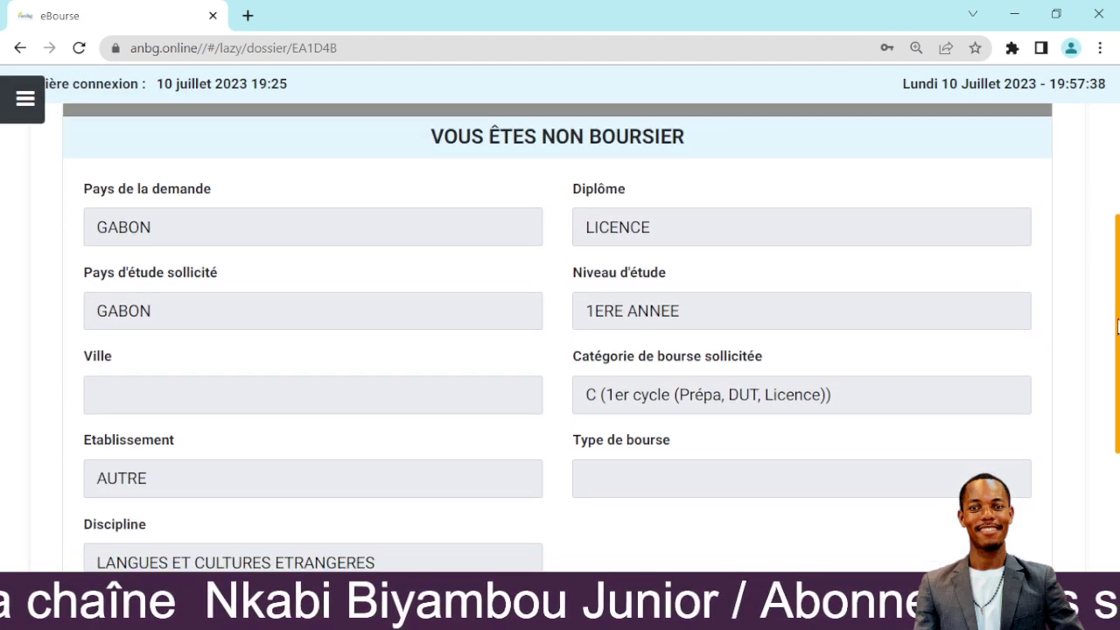
{"action": "left_click_drag", "start_coordinate": [1117, 325], "coordinate": [1118, 337]}
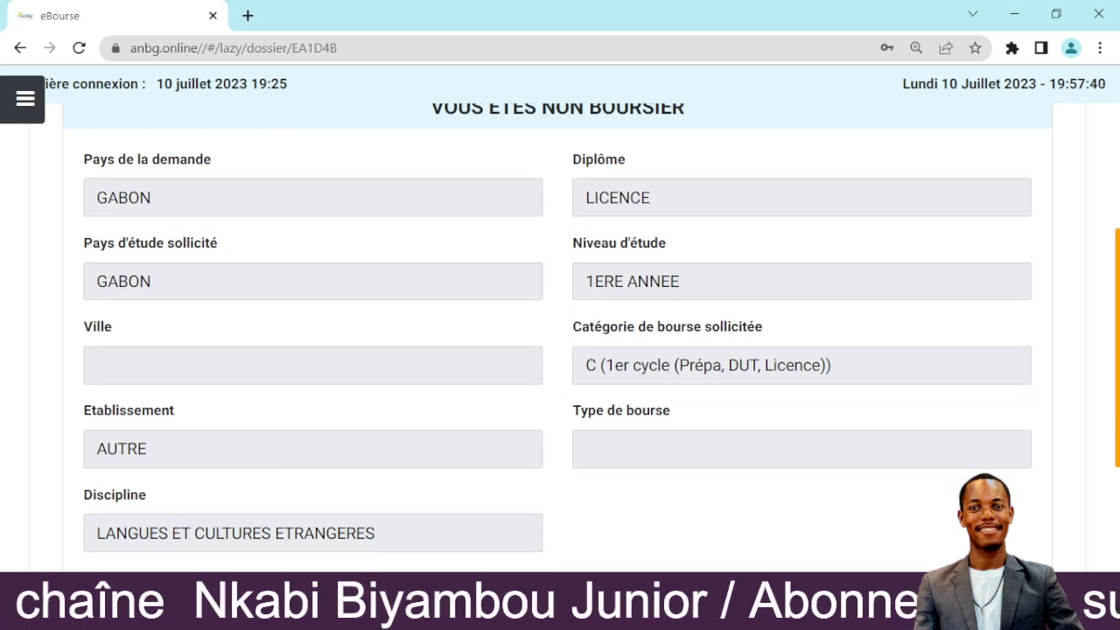
{"action": "left_click", "coordinate": [312, 365]}
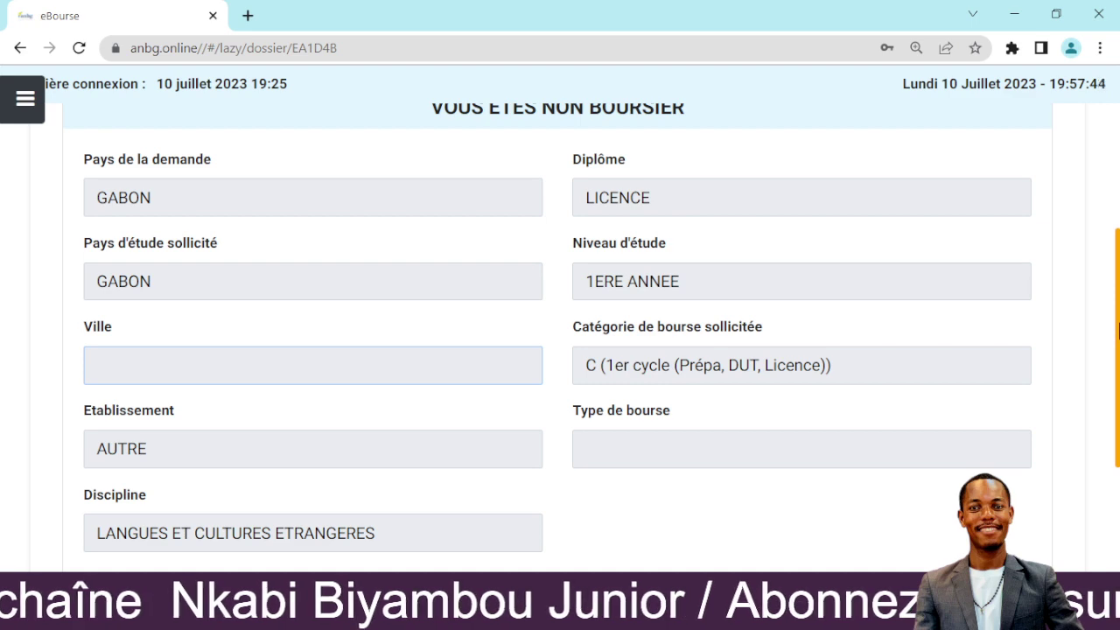
{"action": "left_click_drag", "start_coordinate": [1117, 331], "coordinate": [1117, 408]}
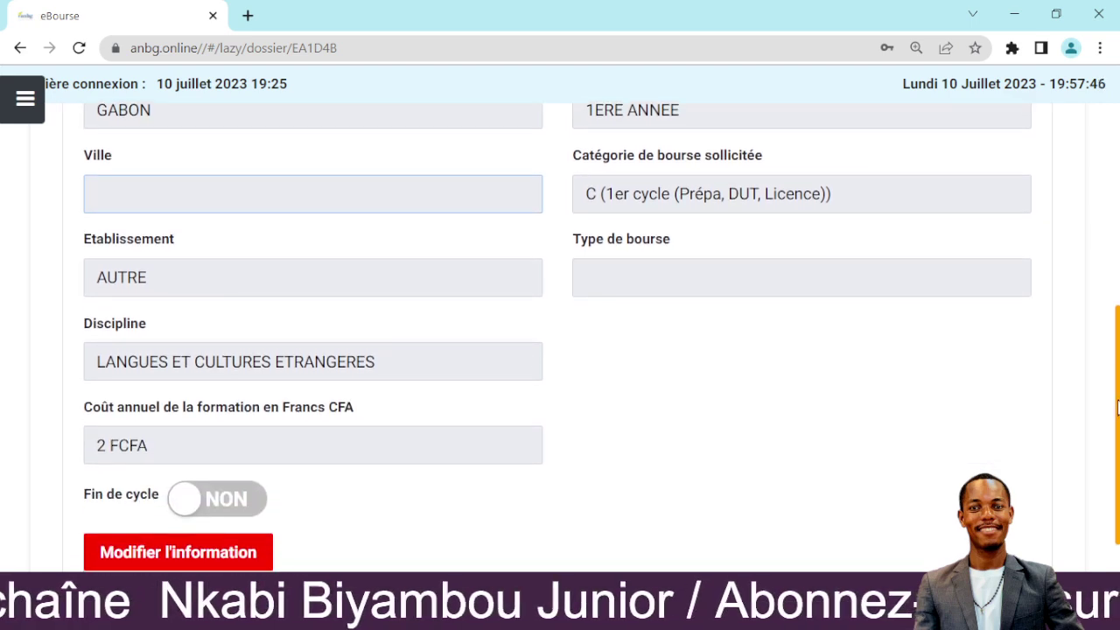
{"action": "scroll", "coordinate": [709, 346], "scroll_direction": "up", "scroll_amount": 1}
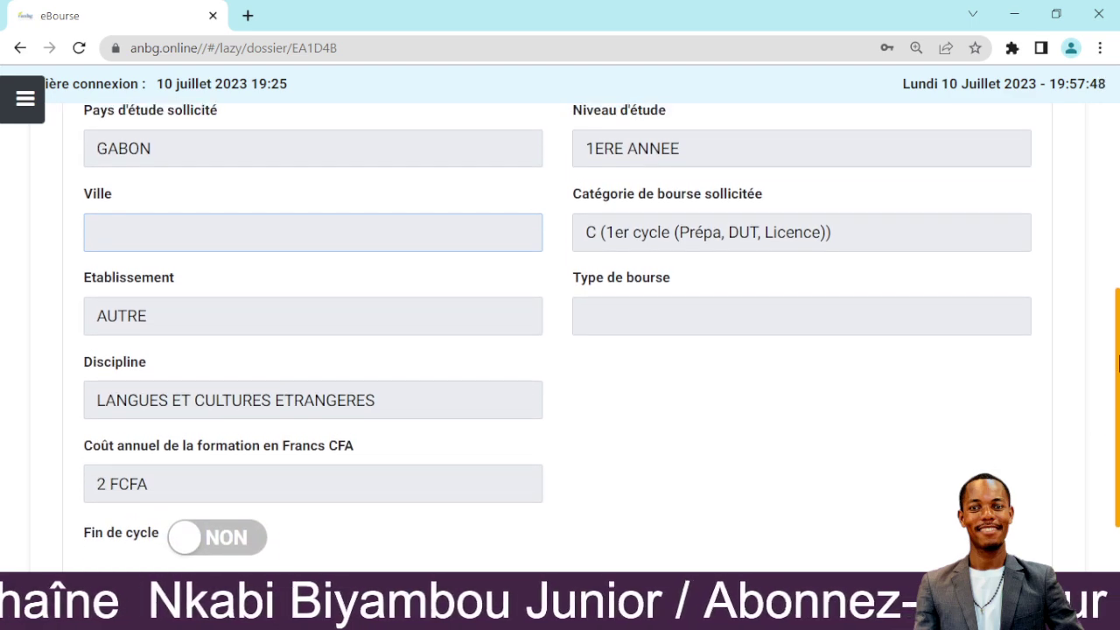
{"action": "left_click_drag", "start_coordinate": [1117, 398], "coordinate": [1117, 321]}
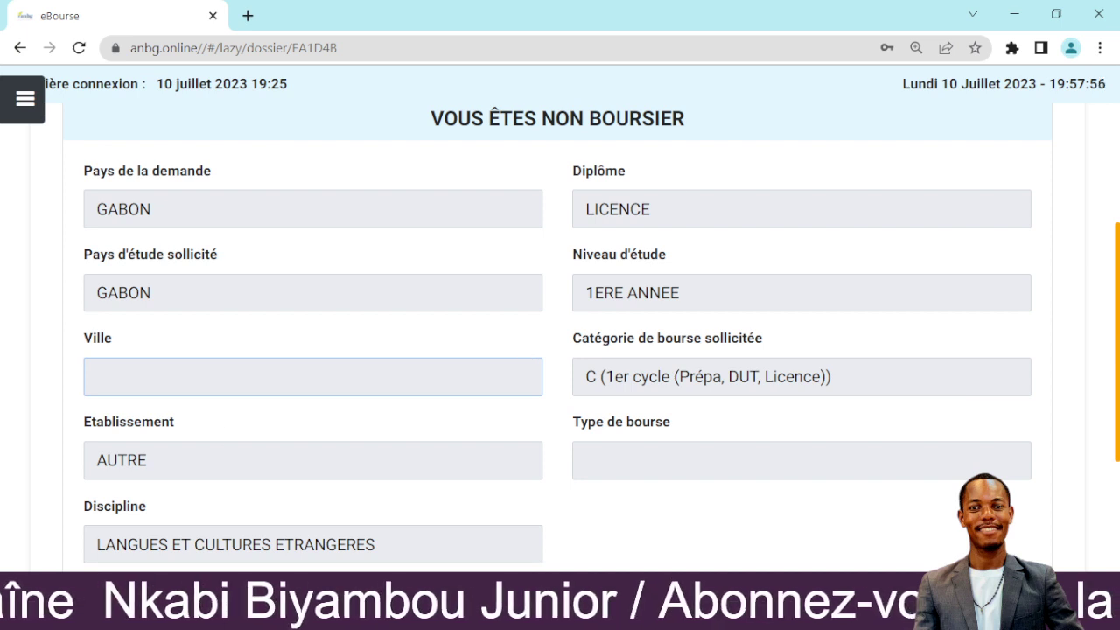
{"action": "left_click_drag", "start_coordinate": [1117, 355], "coordinate": [1117, 433]}
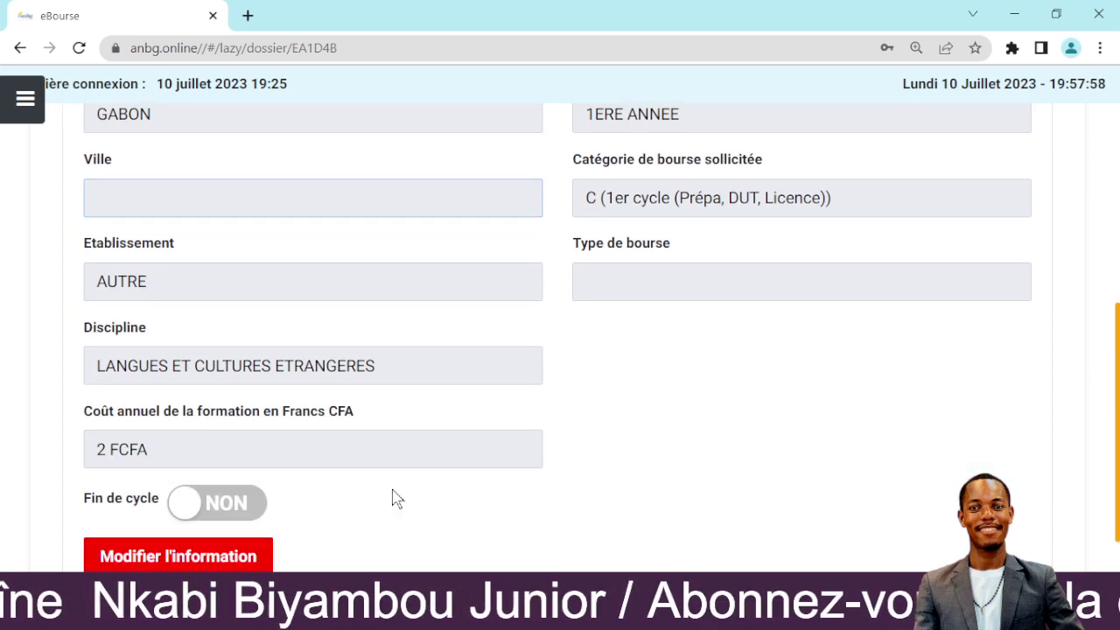
- Open the registration information for modification, review its entries and save them
{"action": "left_click", "coordinate": [218, 565]}
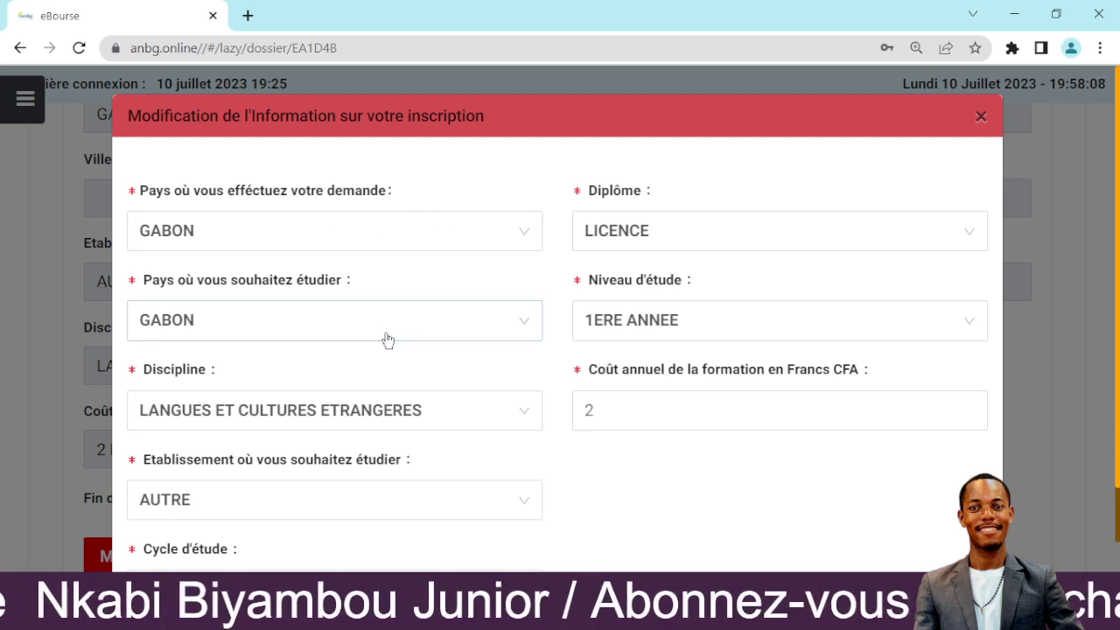
{"action": "scroll", "coordinate": [1118, 296], "scroll_direction": "down", "scroll_amount": 2}
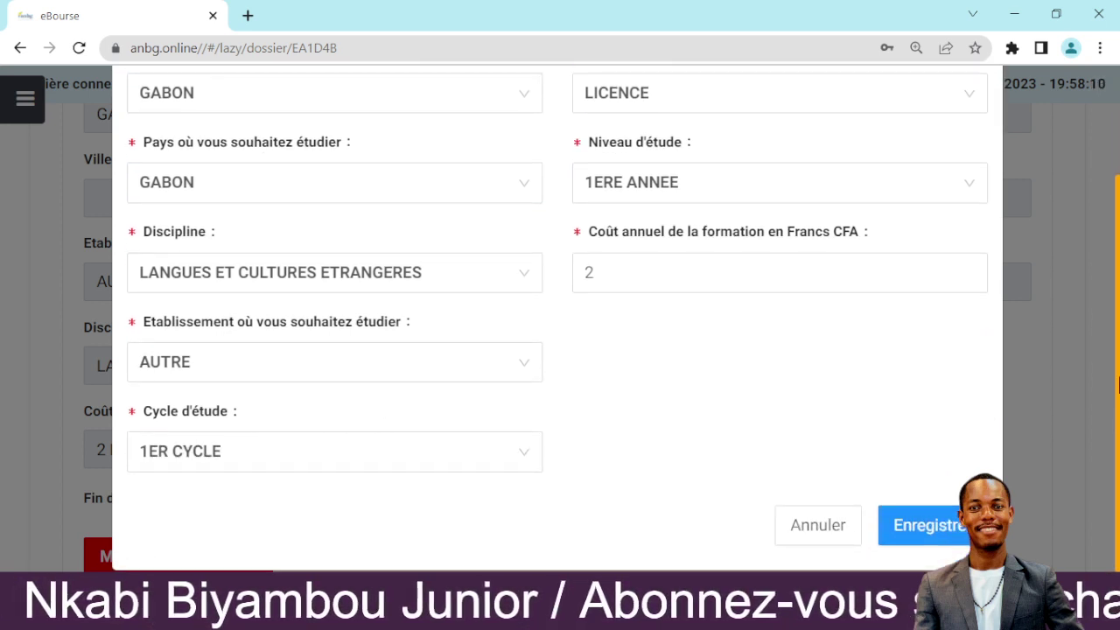
{"action": "scroll", "coordinate": [491, 304], "scroll_direction": "up", "scroll_amount": 1}
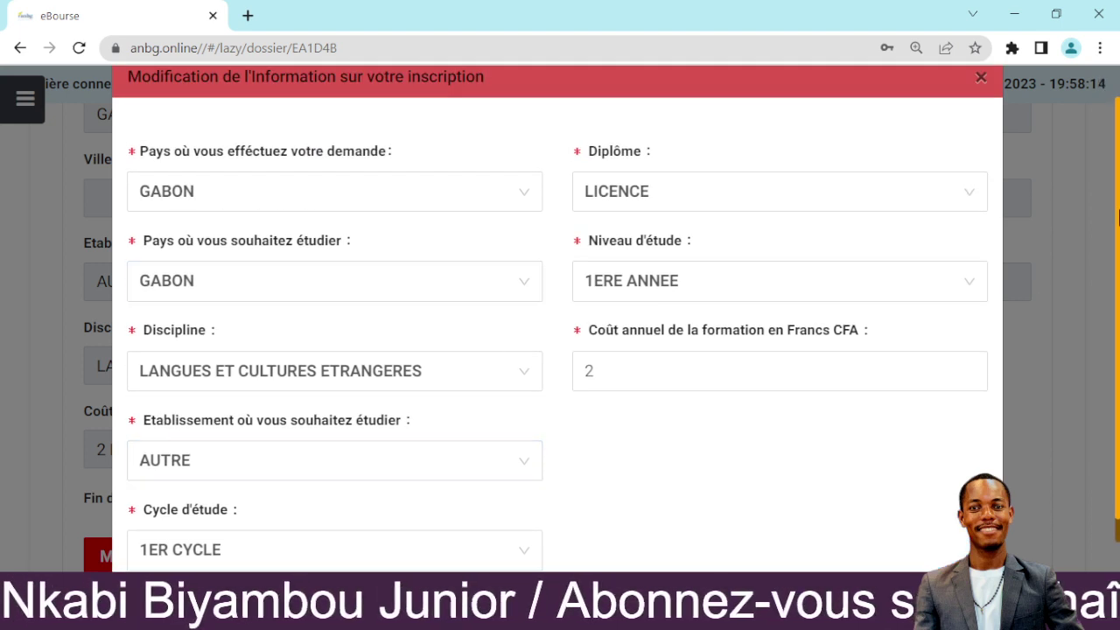
{"action": "scroll", "coordinate": [875, 490], "scroll_direction": "down", "scroll_amount": 1}
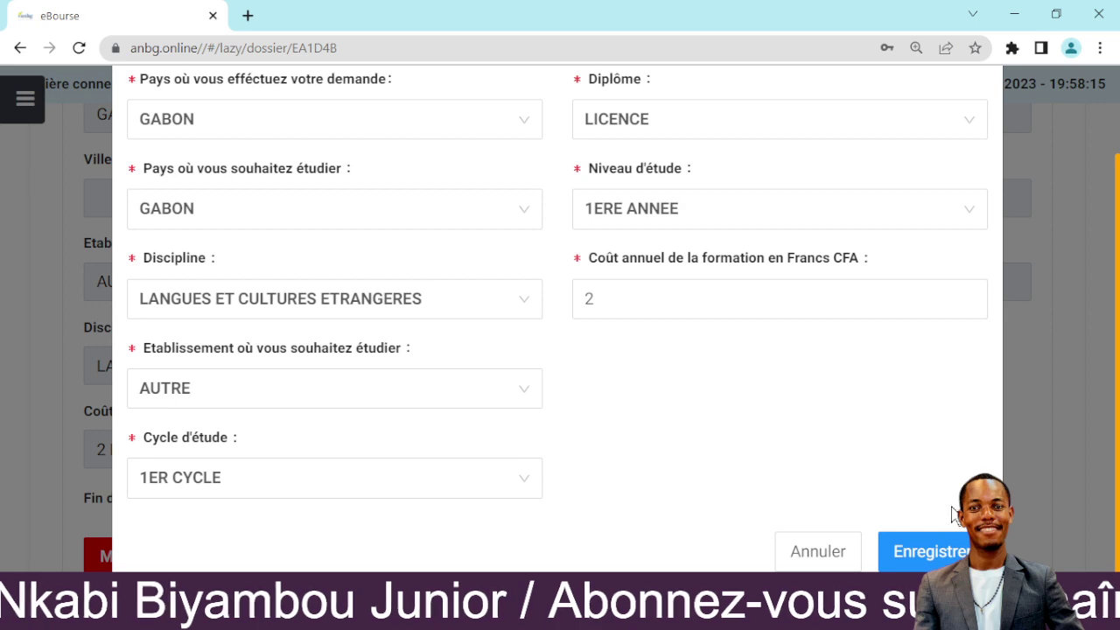
{"action": "left_click", "coordinate": [927, 550]}
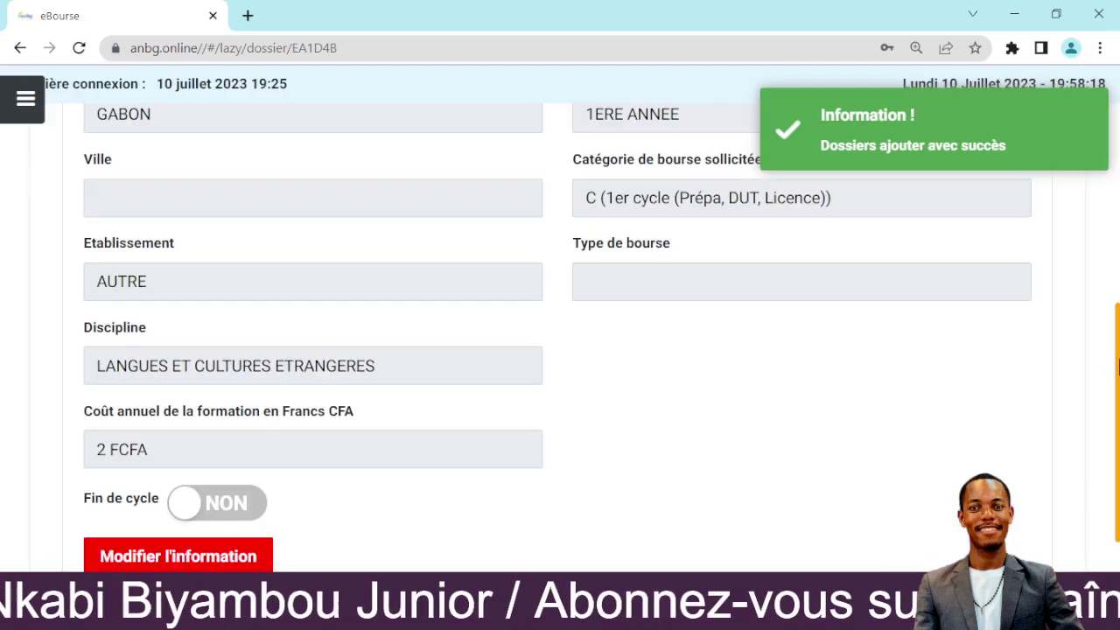
- View the scholarship file's Synthèse and its payment history
{"action": "left_click_drag", "start_coordinate": [1119, 361], "coordinate": [1082, 232]}
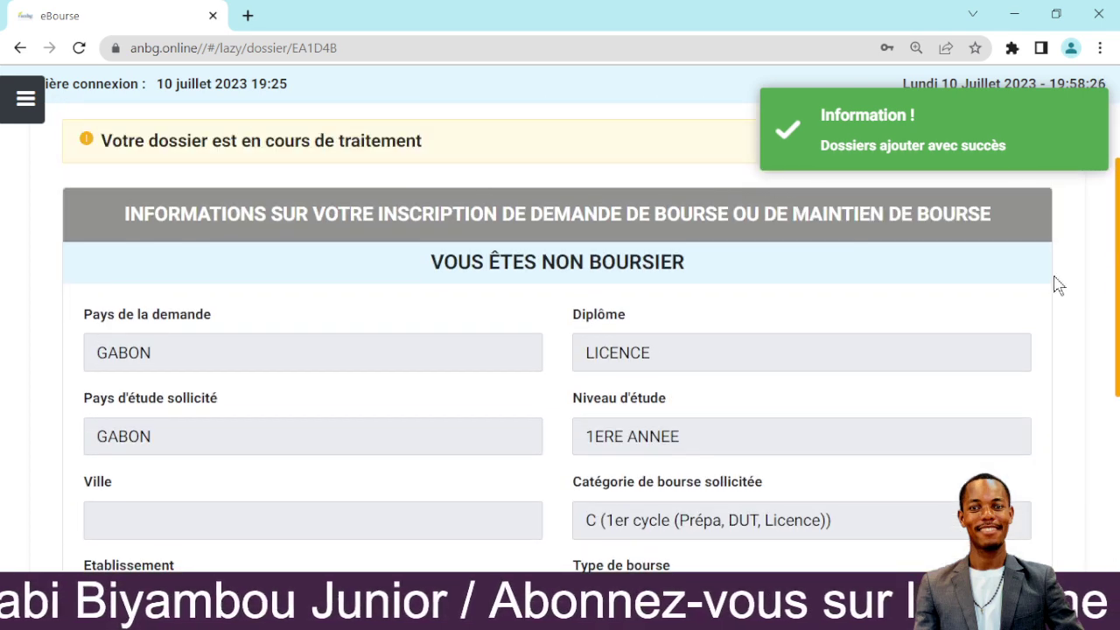
{"action": "left_click_drag", "start_coordinate": [1117, 284], "coordinate": [1115, 184]}
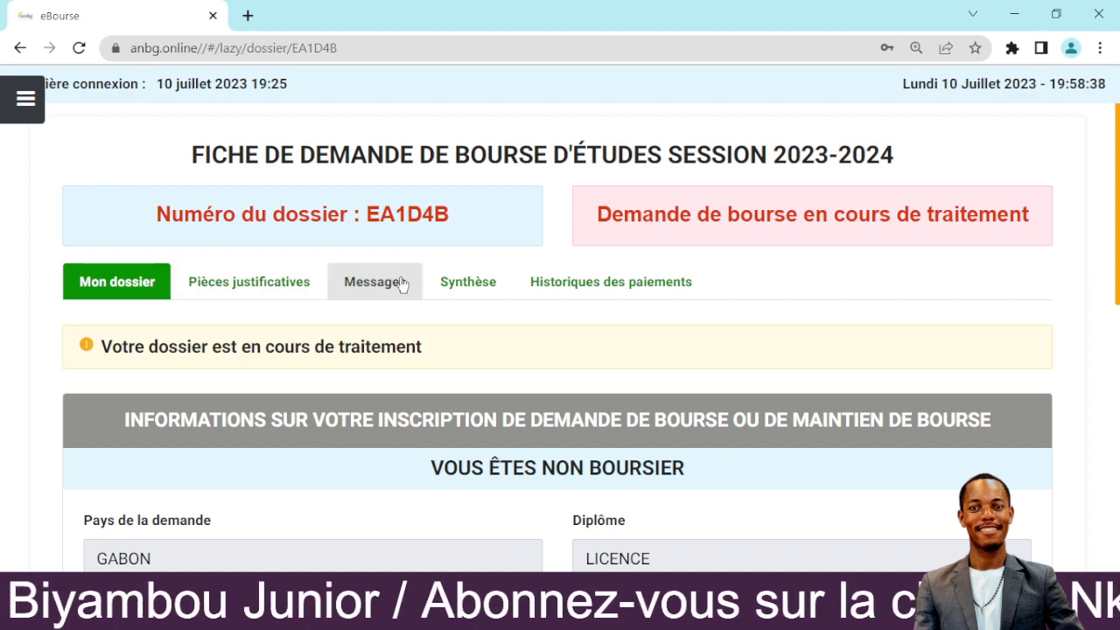
{"action": "left_click", "coordinate": [468, 282]}
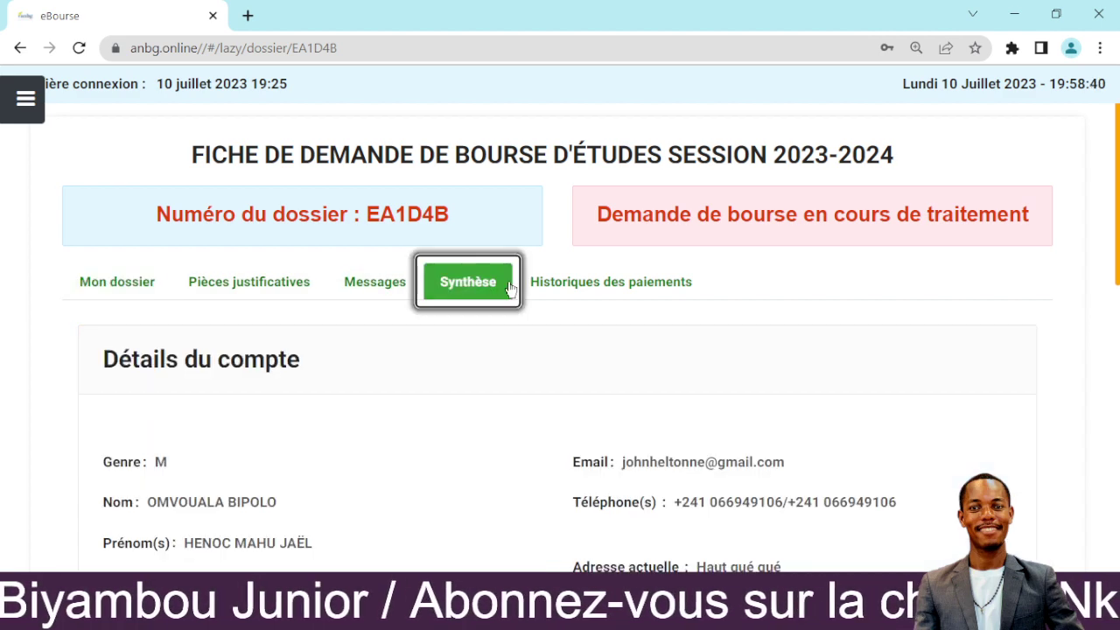
{"action": "left_click_drag", "start_coordinate": [1117, 196], "coordinate": [1117, 123]}
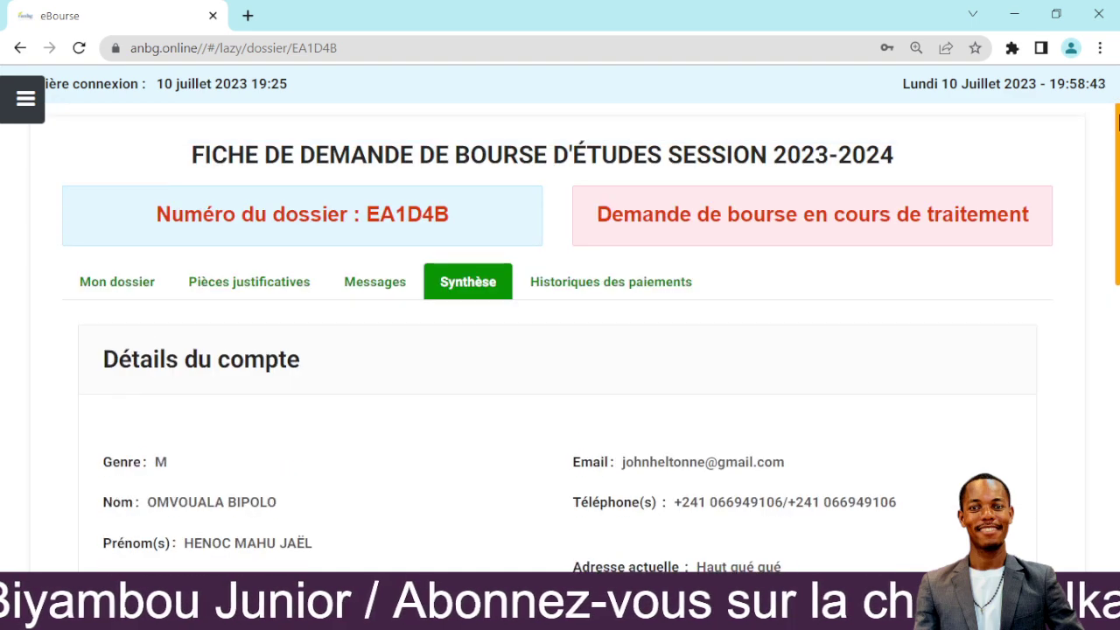
{"action": "left_click", "coordinate": [583, 284]}
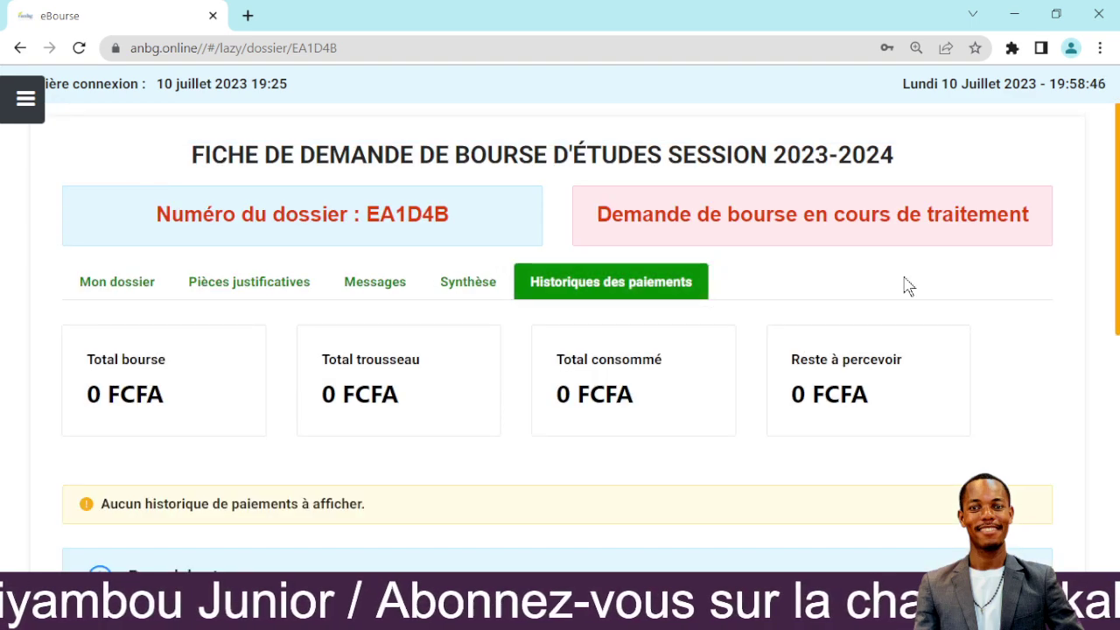
{"action": "mouse_move", "coordinate": [1117, 157]}
{"action": "left_mouse_down"}
{"action": "mouse_move", "coordinate": [1117, 381]}
{"action": "mouse_move", "coordinate": [1118, 162]}
{"action": "left_mouse_up"}
- Go to the supporting documents of the file and display the list of mandatory documents still pending
{"action": "left_click", "coordinate": [250, 305]}
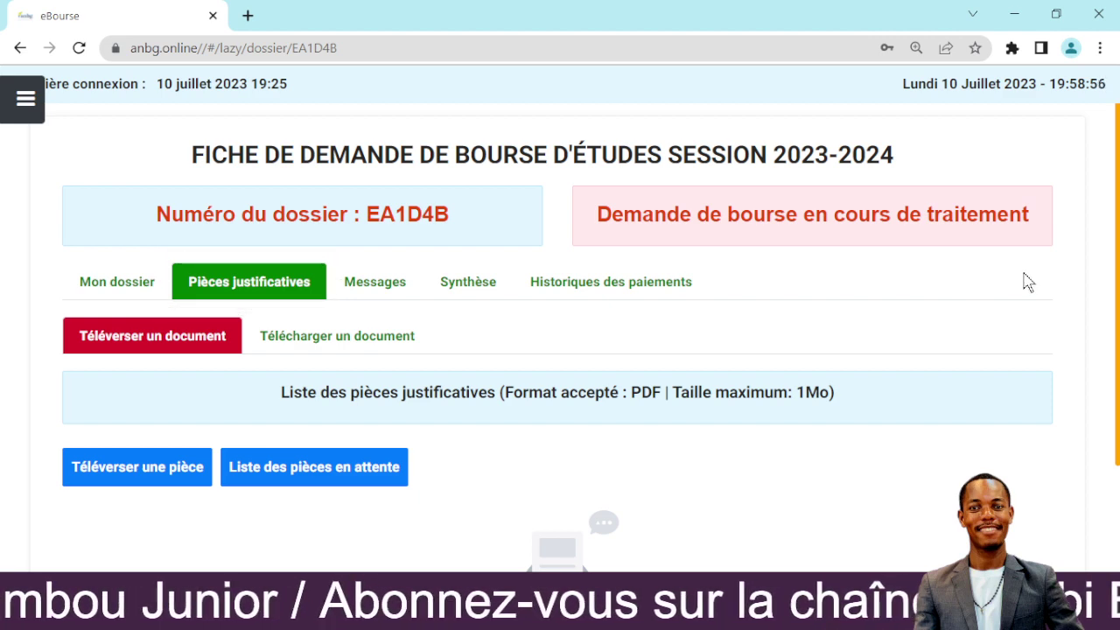
{"action": "left_click_drag", "start_coordinate": [1118, 252], "coordinate": [1117, 278]}
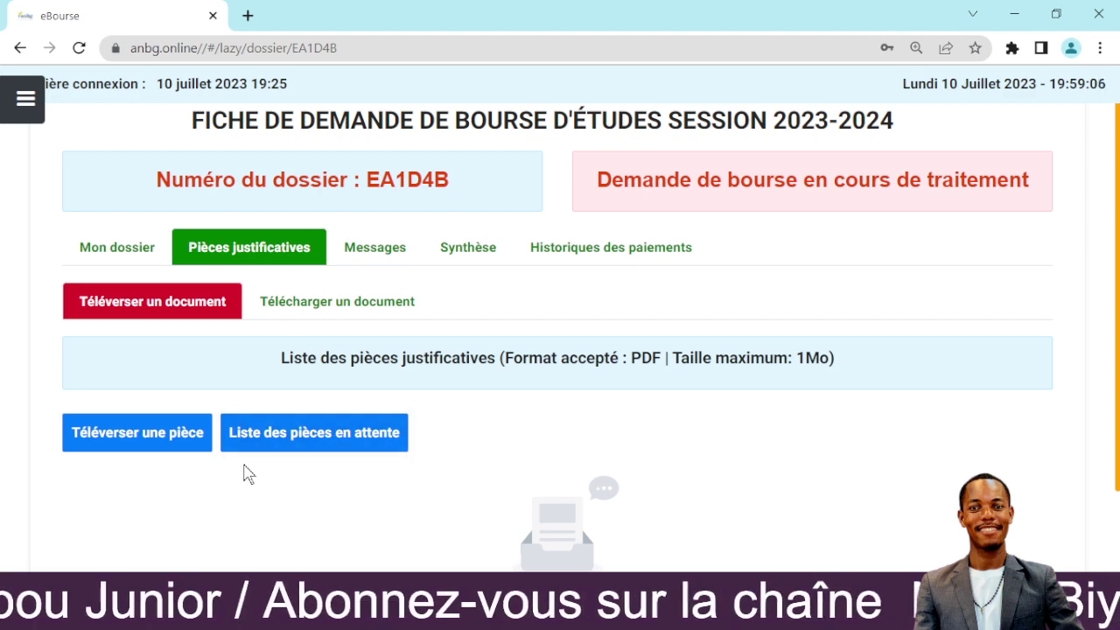
{"action": "left_click", "coordinate": [325, 432]}
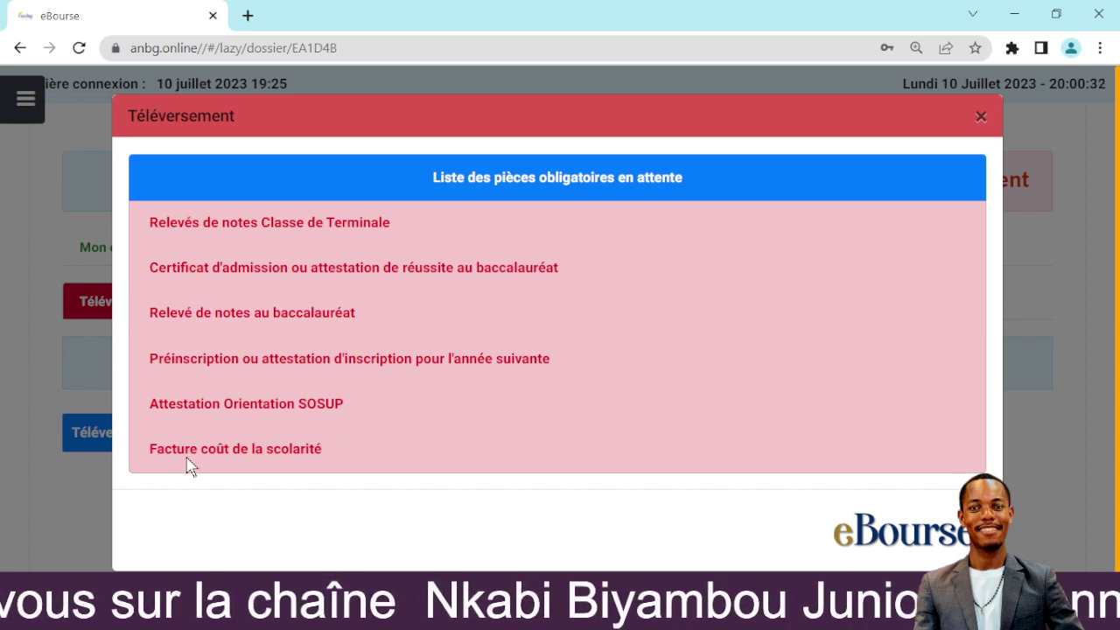
- Close the pending documents list and start uploading a document of type "Certificat d'admission ou attestation de réussite au baccalauréat"
{"action": "left_click", "coordinate": [332, 453]}
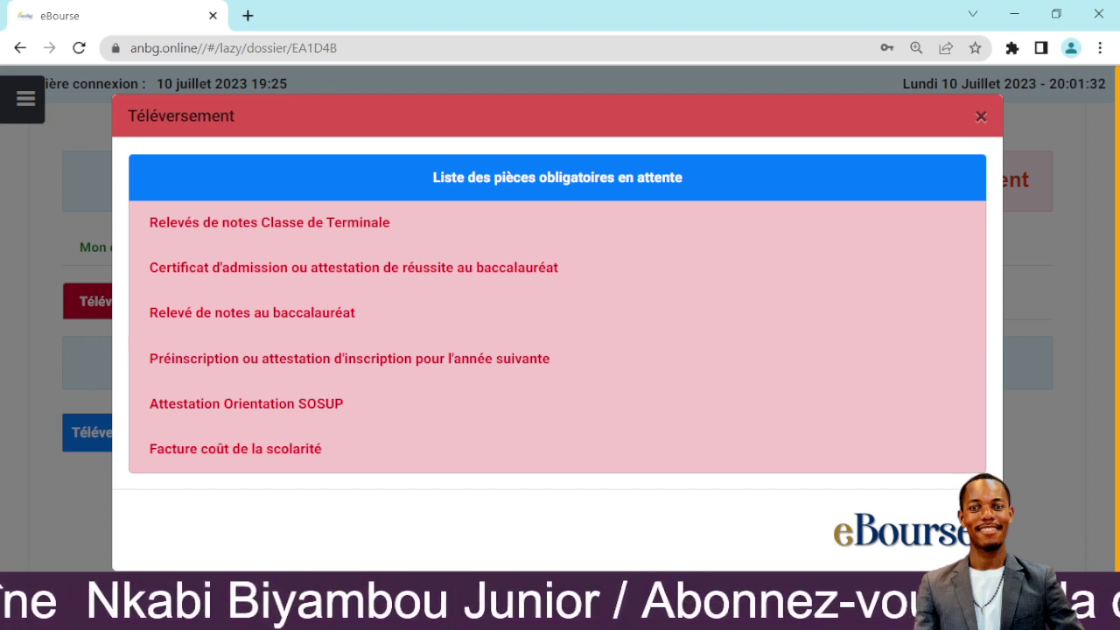
{"action": "left_click", "coordinate": [1065, 259]}
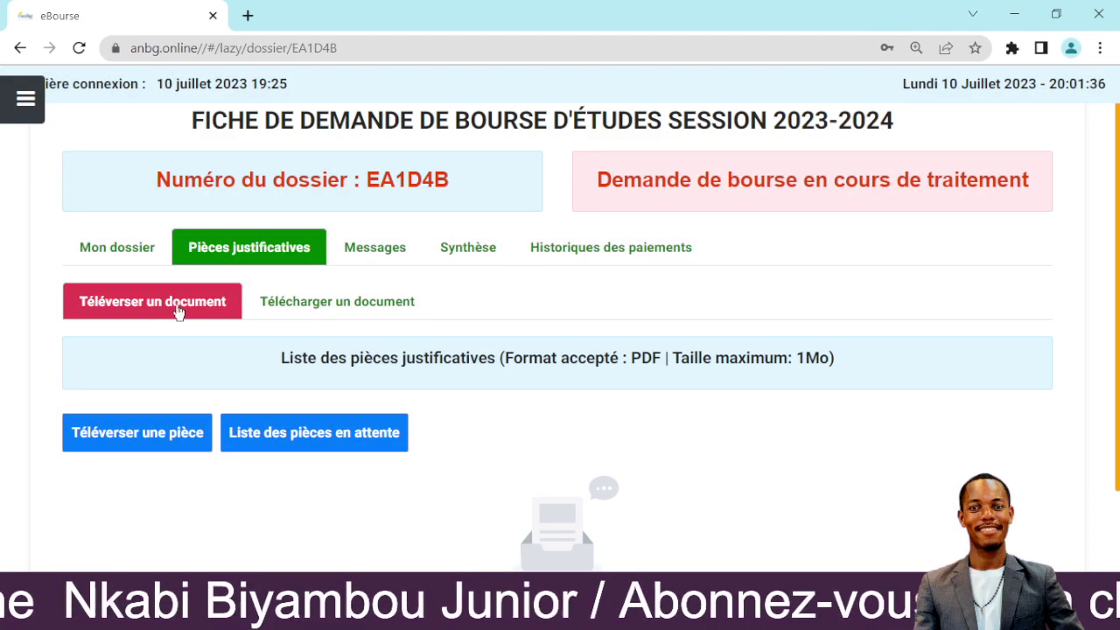
{"action": "left_click", "coordinate": [169, 440]}
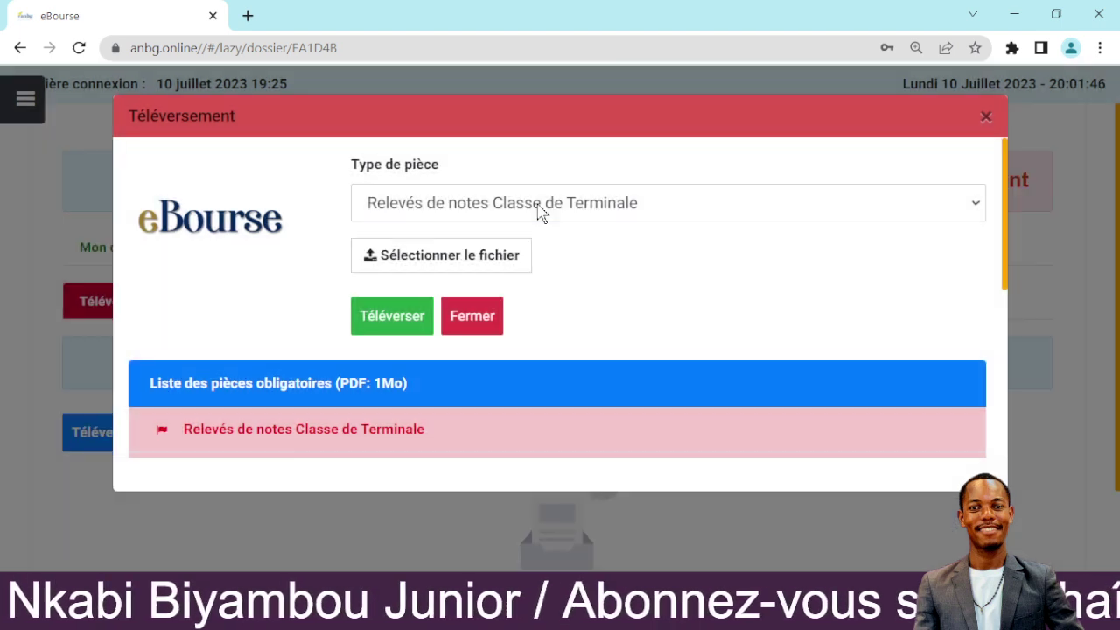
{"action": "left_click", "coordinate": [544, 217]}
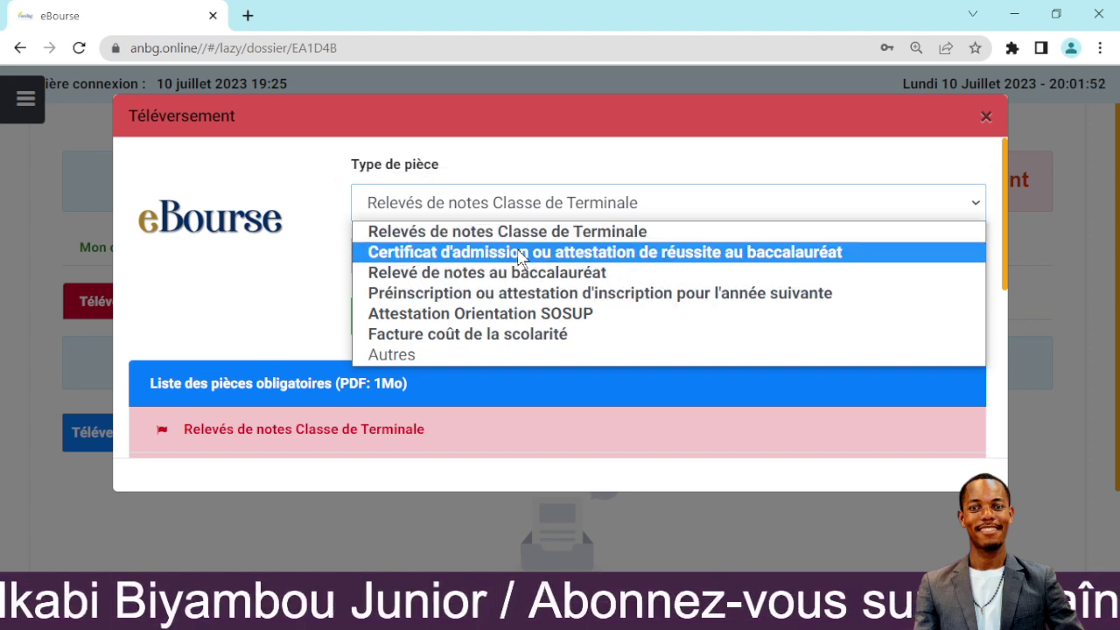
{"action": "left_click", "coordinate": [520, 253]}
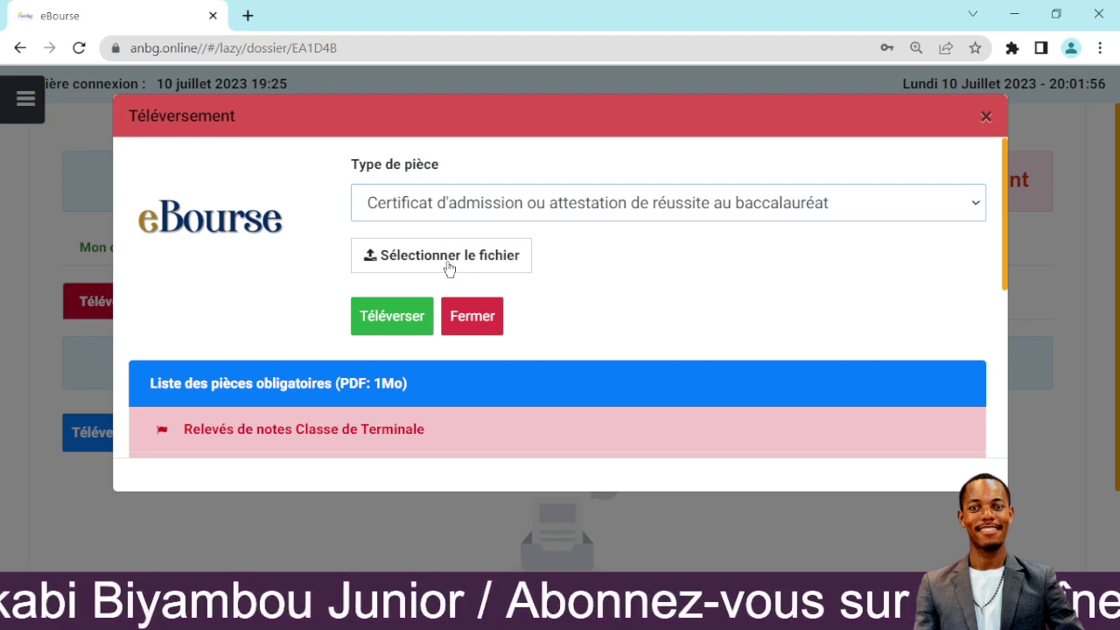
- Choose "admission au bac.pdf" from the bachenoc folder in Images and upload it as the baccalaureate admission certificate
{"action": "double_click", "coordinate": [449, 268]}
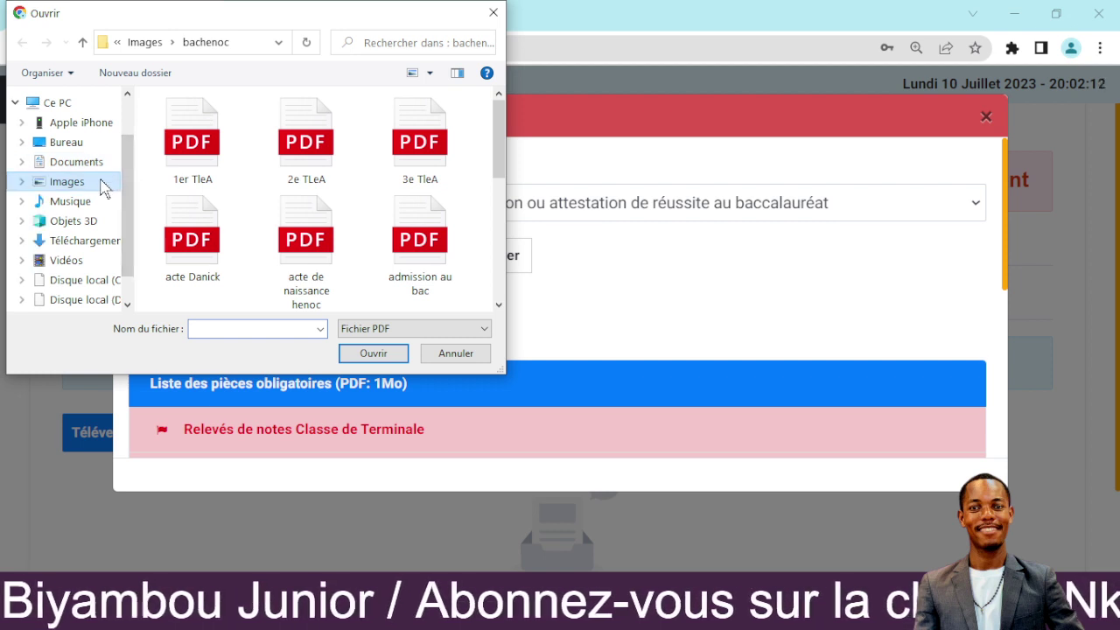
{"action": "left_click", "coordinate": [101, 181]}
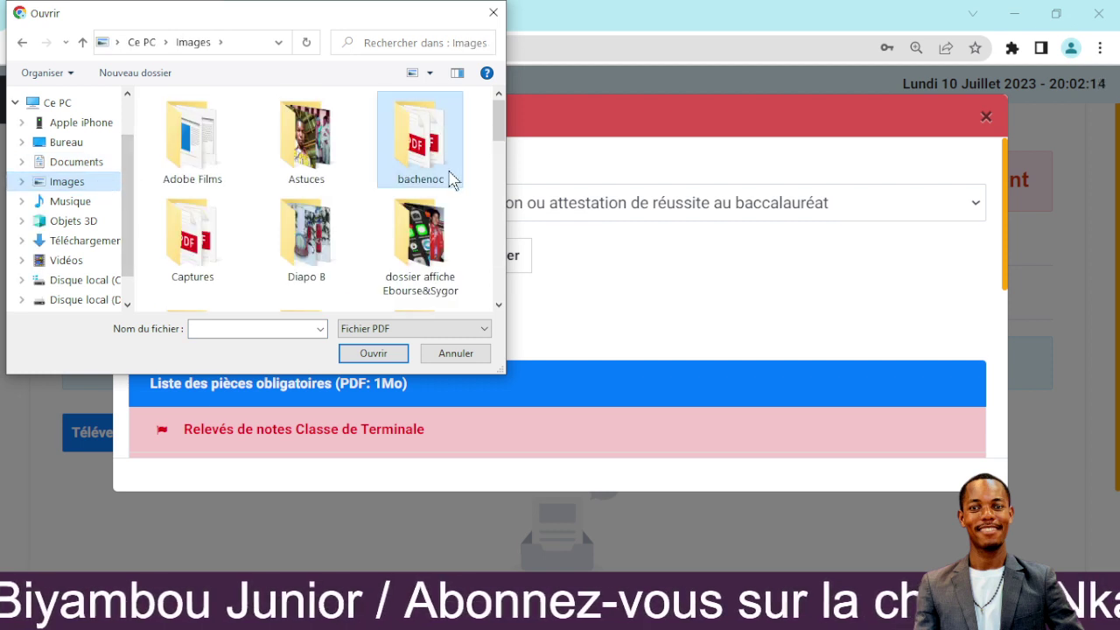
{"action": "double_click", "coordinate": [431, 162]}
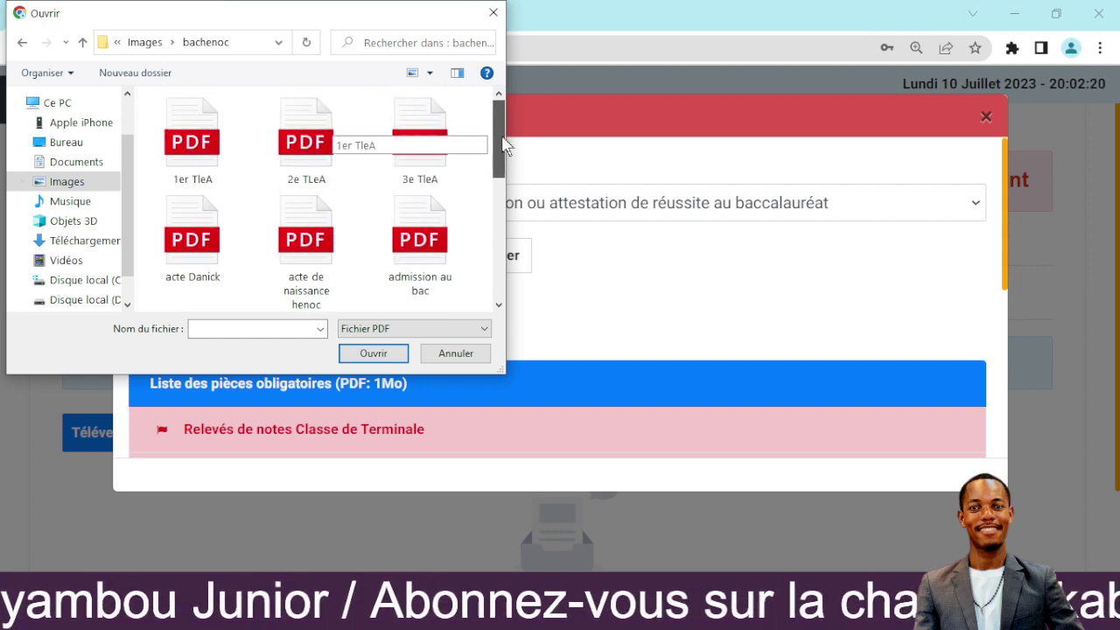
{"action": "left_click_drag", "start_coordinate": [505, 146], "coordinate": [501, 187]}
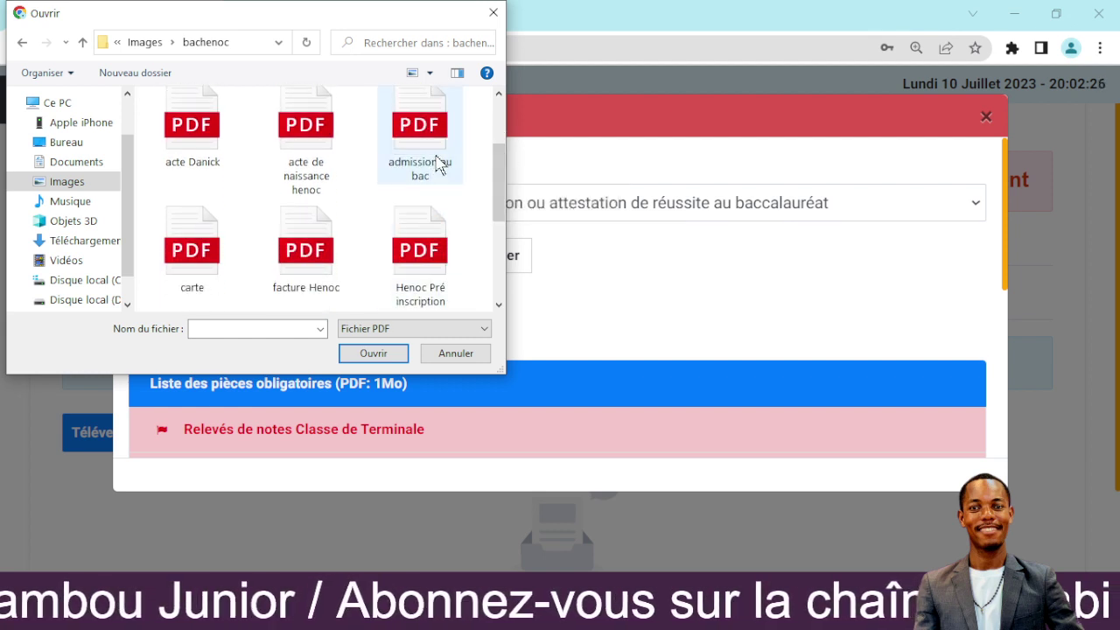
{"action": "left_click", "coordinate": [437, 165]}
{"action": "left_click", "coordinate": [374, 353]}
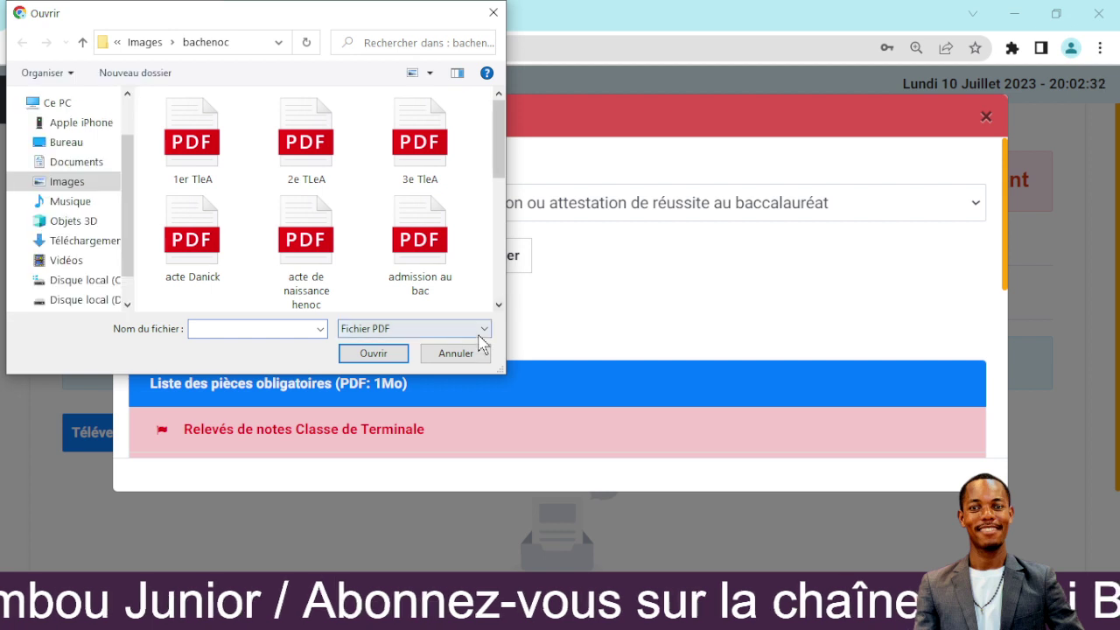
{"action": "left_click", "coordinate": [433, 243]}
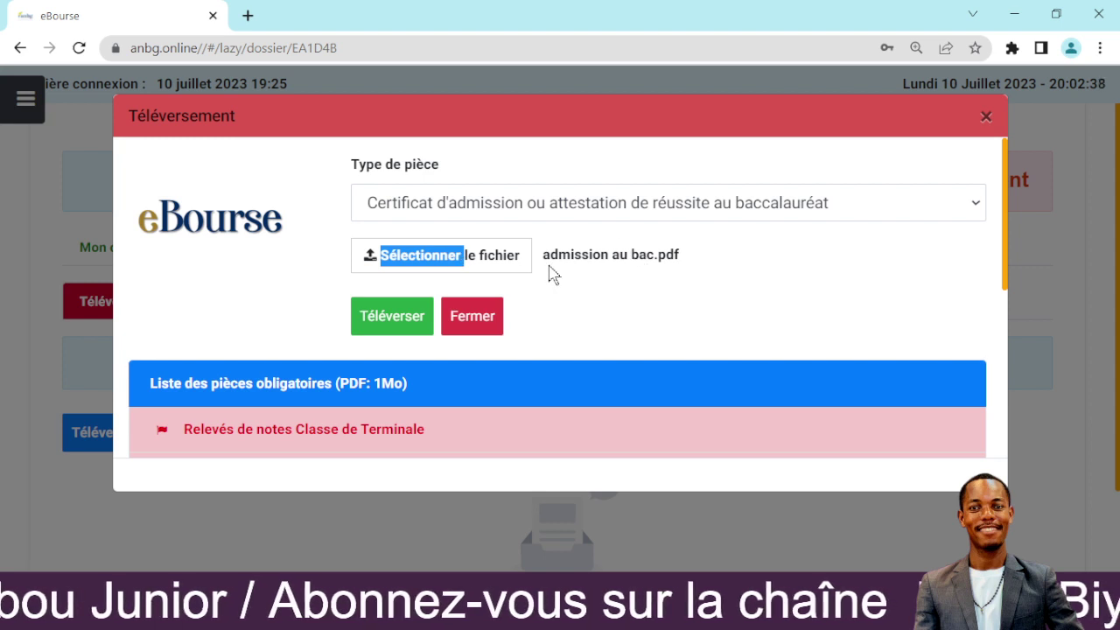
{"action": "left_click", "coordinate": [396, 322]}
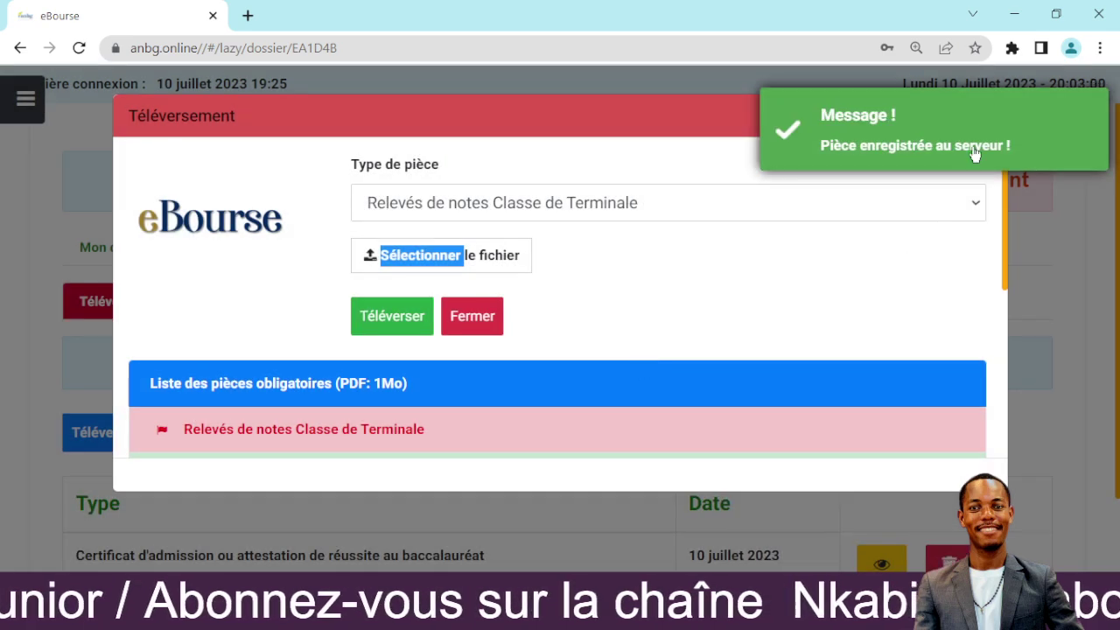
- Upload the "notes au bac" PDF as the document type "Relevé de notes au baccalauréat" and dismiss the notification
{"action": "mouse_move", "coordinate": [1006, 248]}
{"action": "left_mouse_down"}
{"action": "mouse_move", "coordinate": [1000, 335]}
{"action": "mouse_move", "coordinate": [1011, 230]}
{"action": "left_mouse_up"}
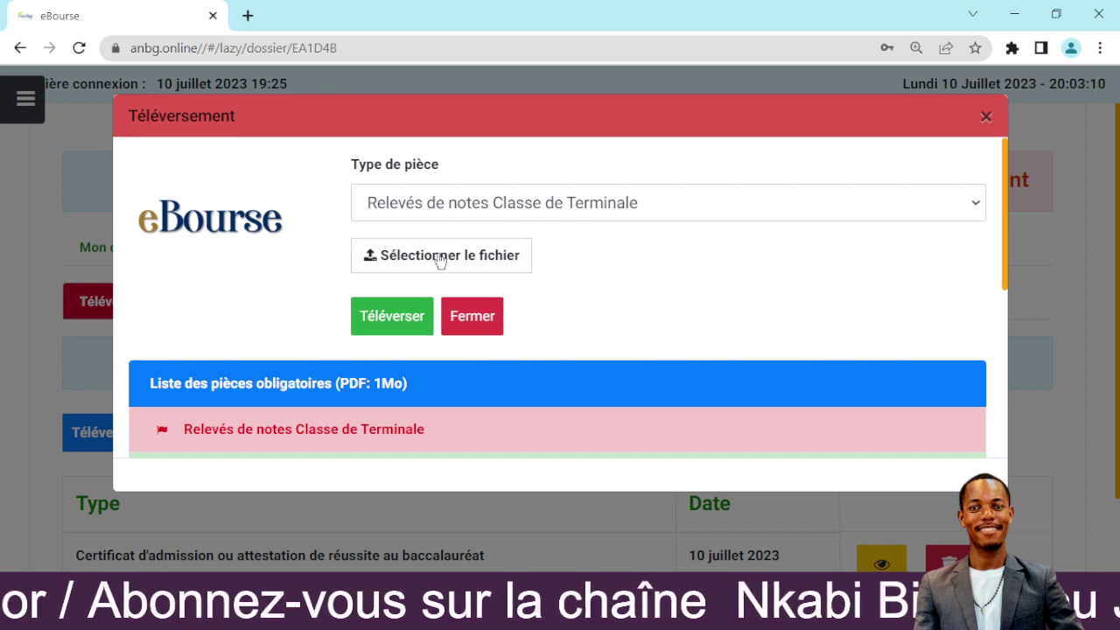
{"action": "left_click", "coordinate": [500, 213]}
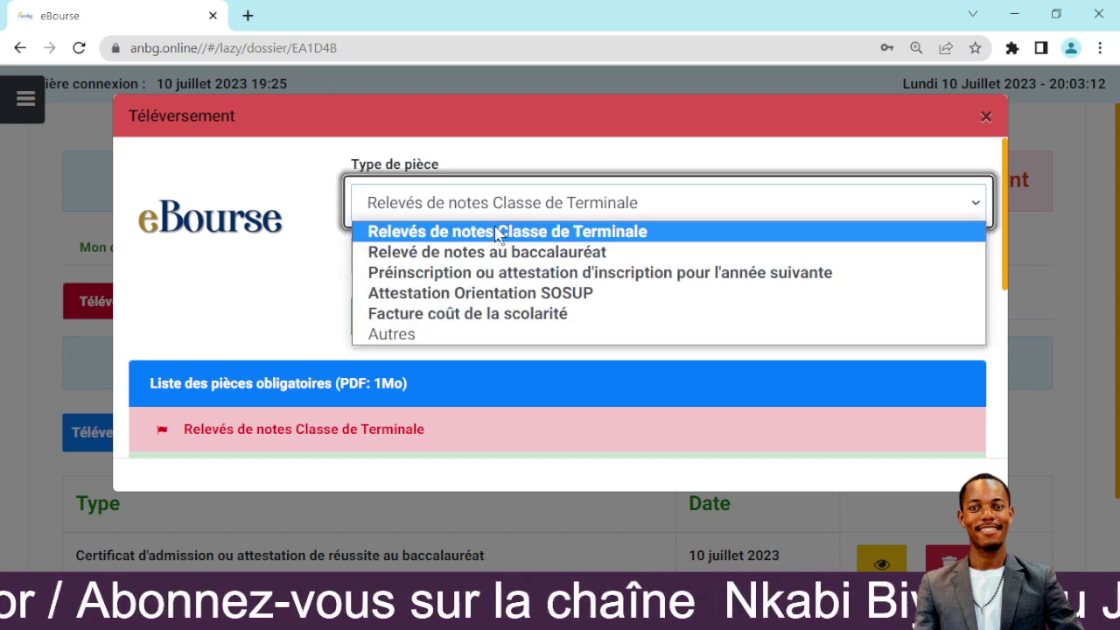
{"action": "left_click", "coordinate": [500, 231]}
{"action": "left_click", "coordinate": [499, 219]}
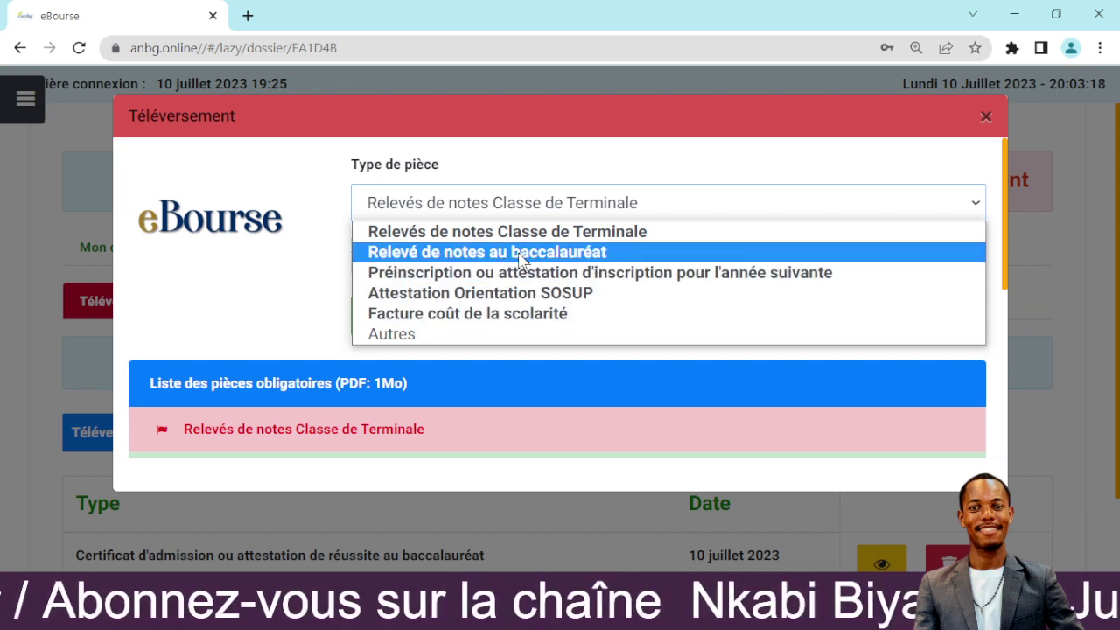
{"action": "left_click", "coordinate": [522, 253]}
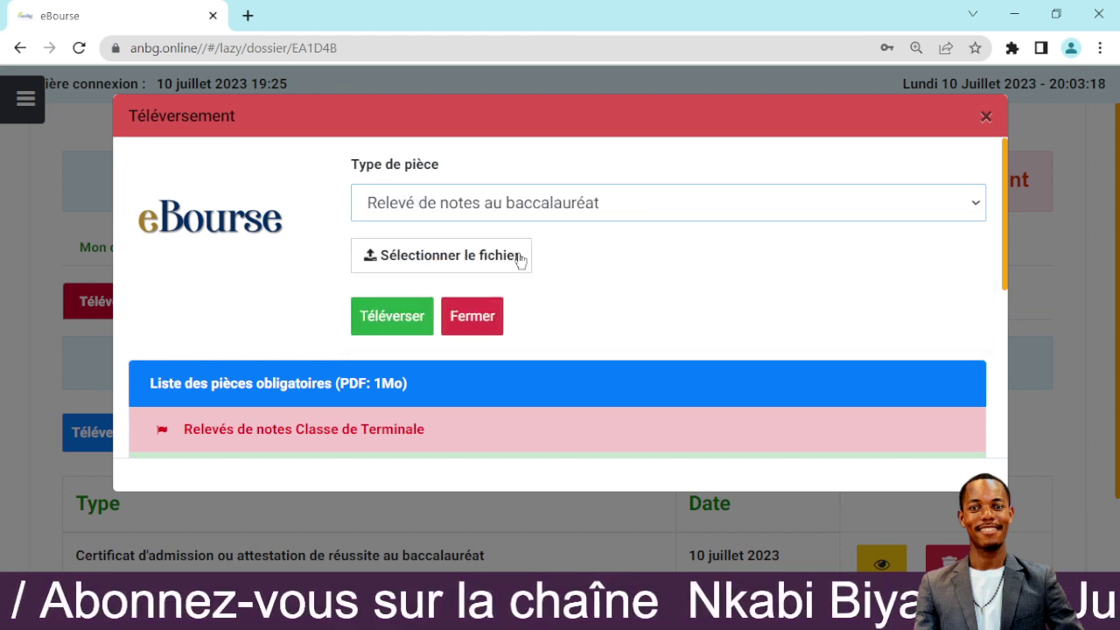
{"action": "left_click", "coordinate": [443, 268]}
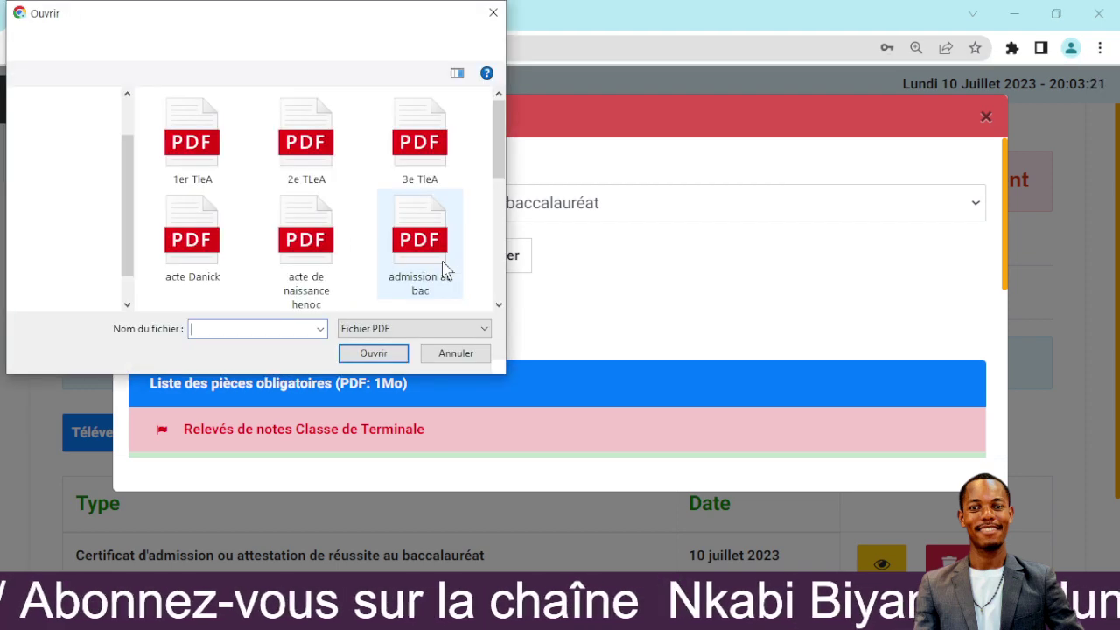
{"action": "left_click_drag", "start_coordinate": [499, 149], "coordinate": [502, 249]}
{"action": "left_click", "coordinate": [192, 208]}
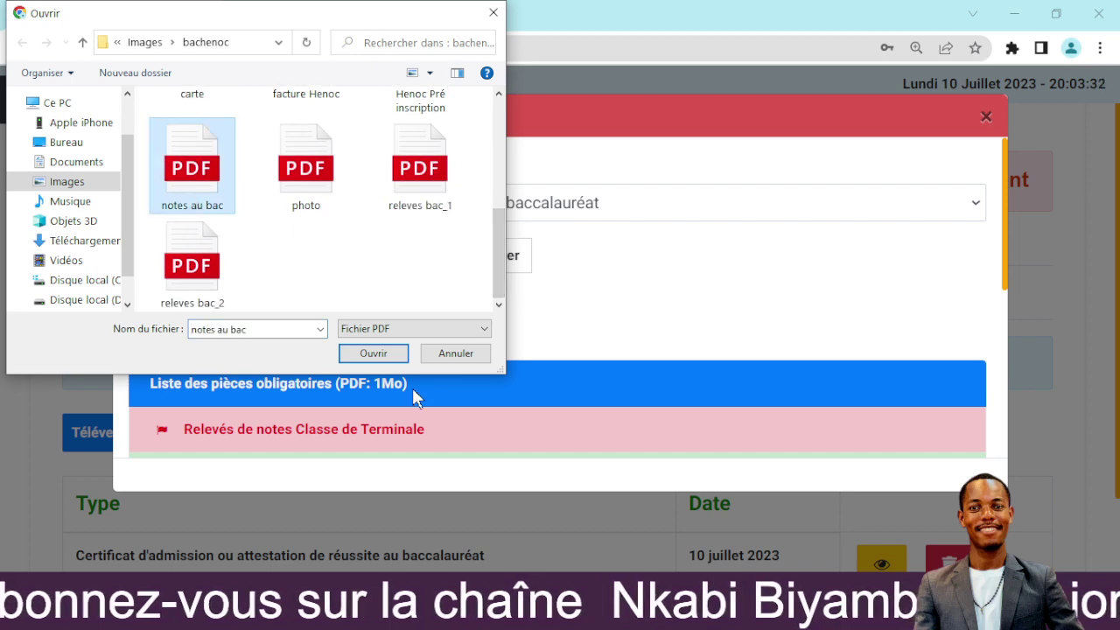
{"action": "left_click", "coordinate": [380, 354]}
{"action": "left_click", "coordinate": [401, 316]}
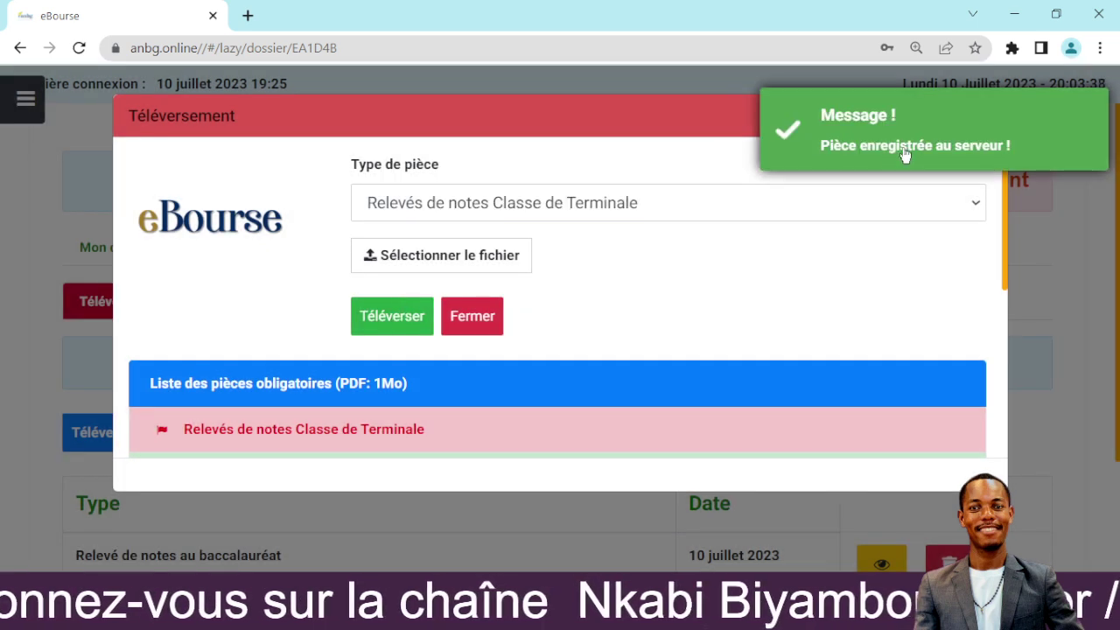
{"action": "left_click", "coordinate": [905, 154]}
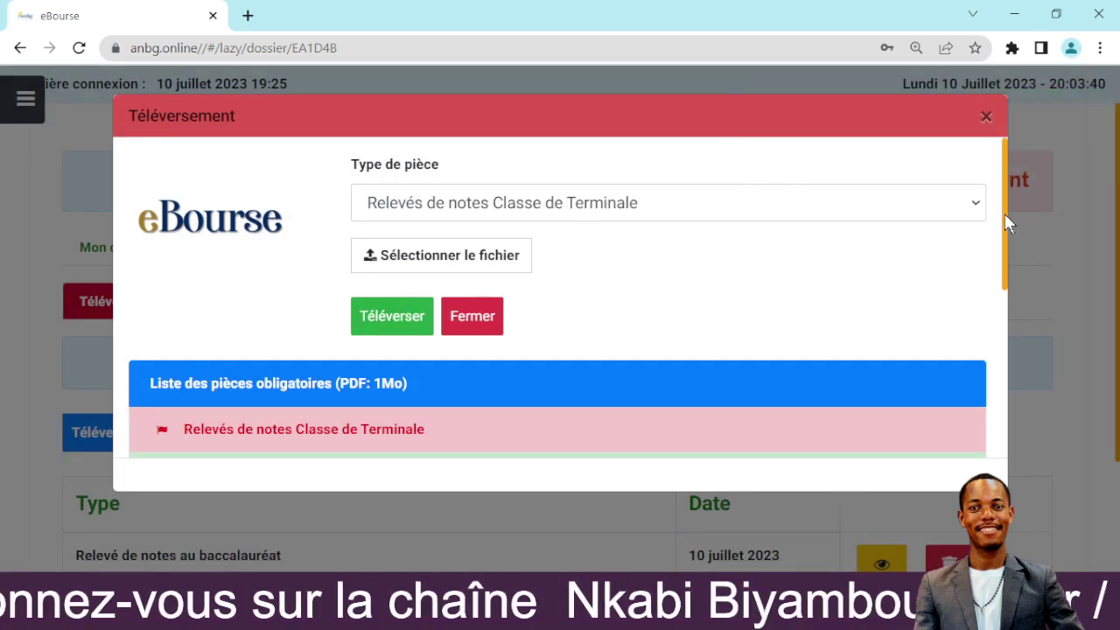
- Upload "3e TleA.pdf" as the document type "Relevés de notes Classe de Terminale"
{"action": "mouse_move", "coordinate": [1005, 224]}
{"action": "left_mouse_down"}
{"action": "mouse_move", "coordinate": [1003, 392]}
{"action": "mouse_move", "coordinate": [1008, 210]}
{"action": "left_mouse_up"}
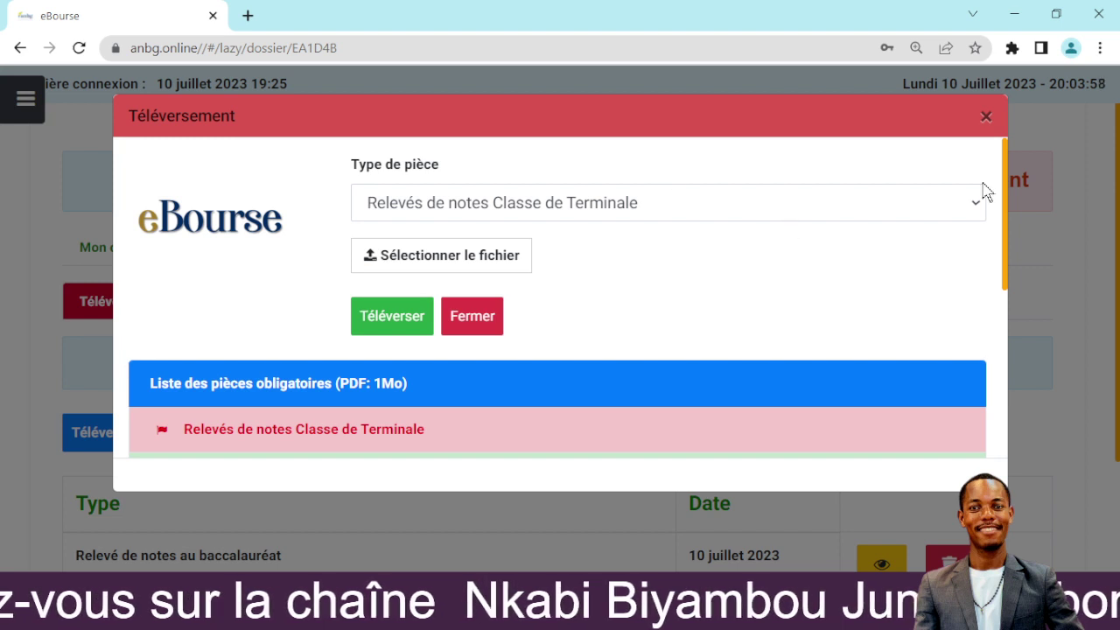
{"action": "mouse_move", "coordinate": [1005, 205]}
{"action": "left_mouse_down"}
{"action": "mouse_move", "coordinate": [1004, 241]}
{"action": "mouse_move", "coordinate": [1002, 200]}
{"action": "left_mouse_up"}
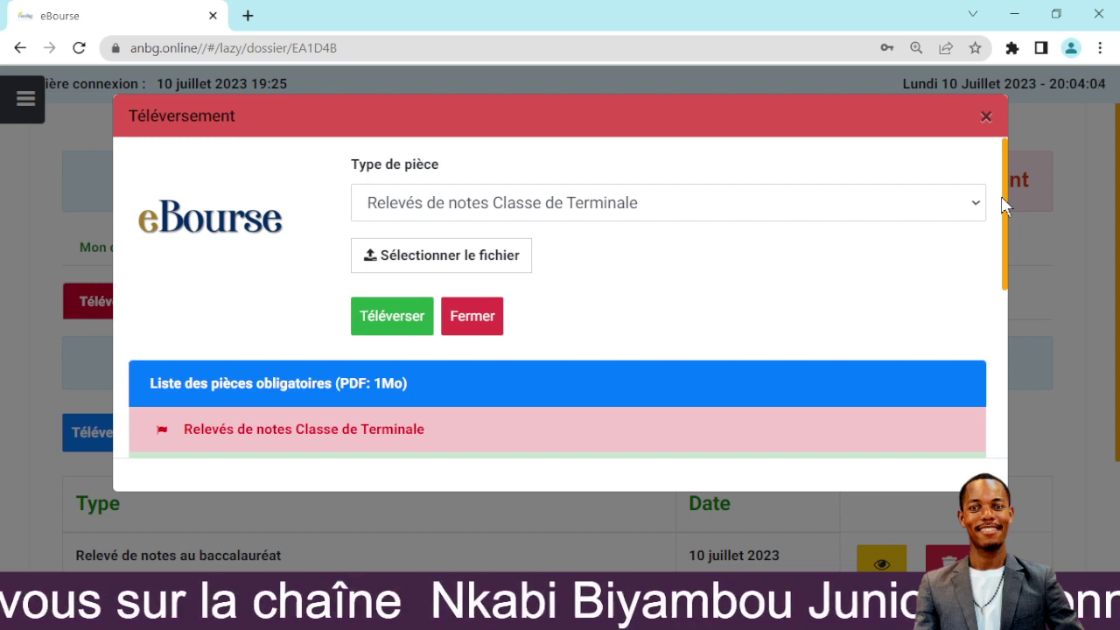
{"action": "mouse_move", "coordinate": [1003, 203]}
{"action": "left_mouse_down"}
{"action": "mouse_move", "coordinate": [1003, 289]}
{"action": "mouse_move", "coordinate": [1014, 229]}
{"action": "mouse_move", "coordinate": [1005, 203]}
{"action": "left_mouse_up"}
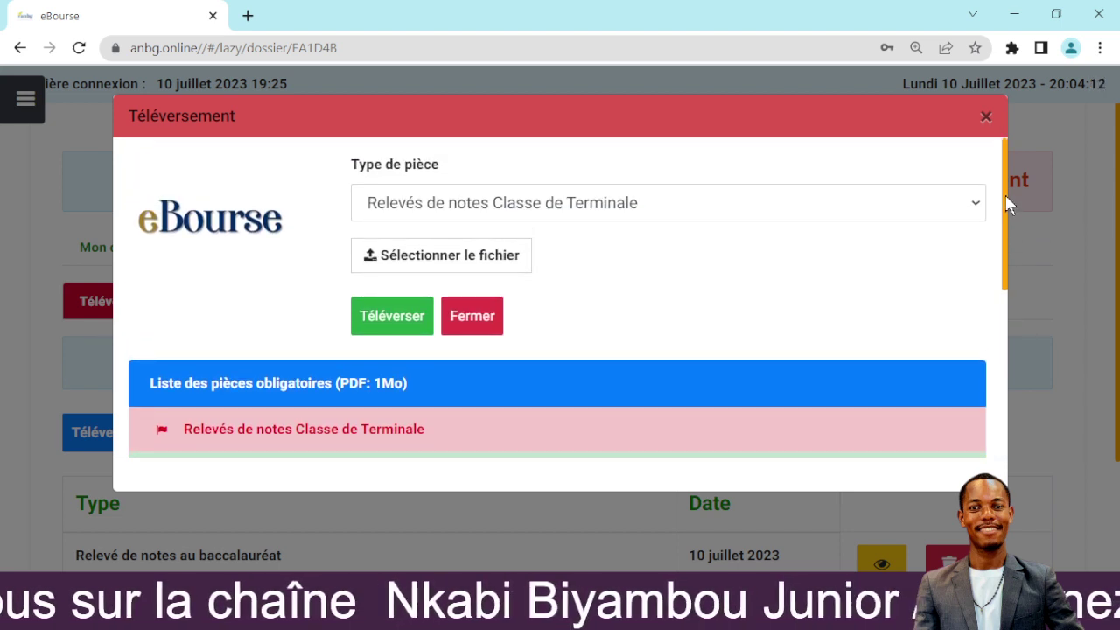
{"action": "left_click", "coordinate": [451, 258]}
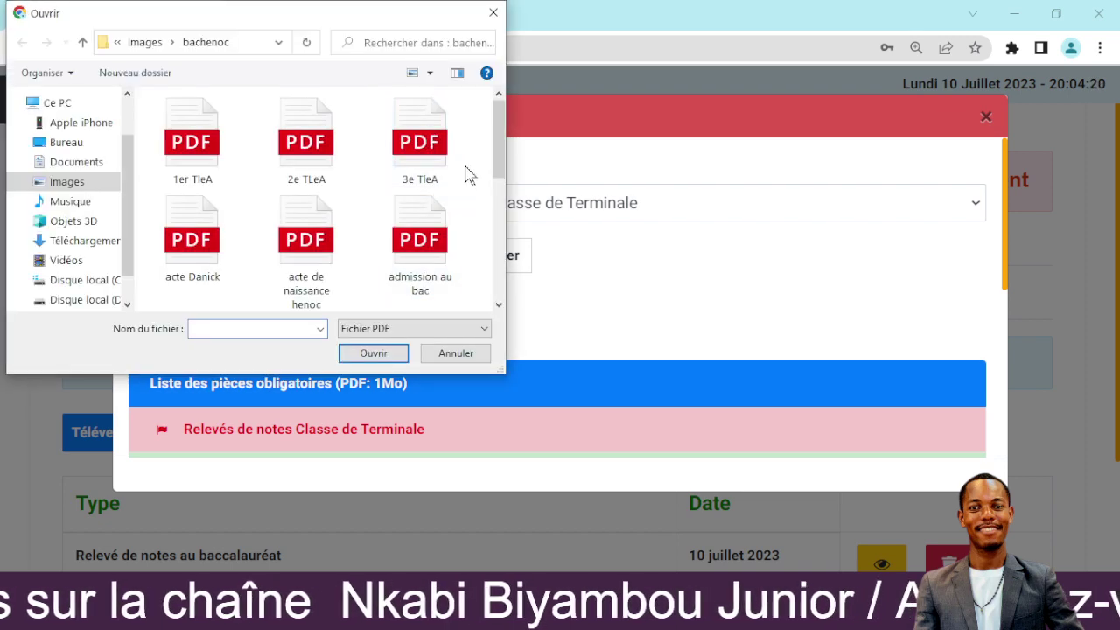
{"action": "left_click", "coordinate": [441, 170]}
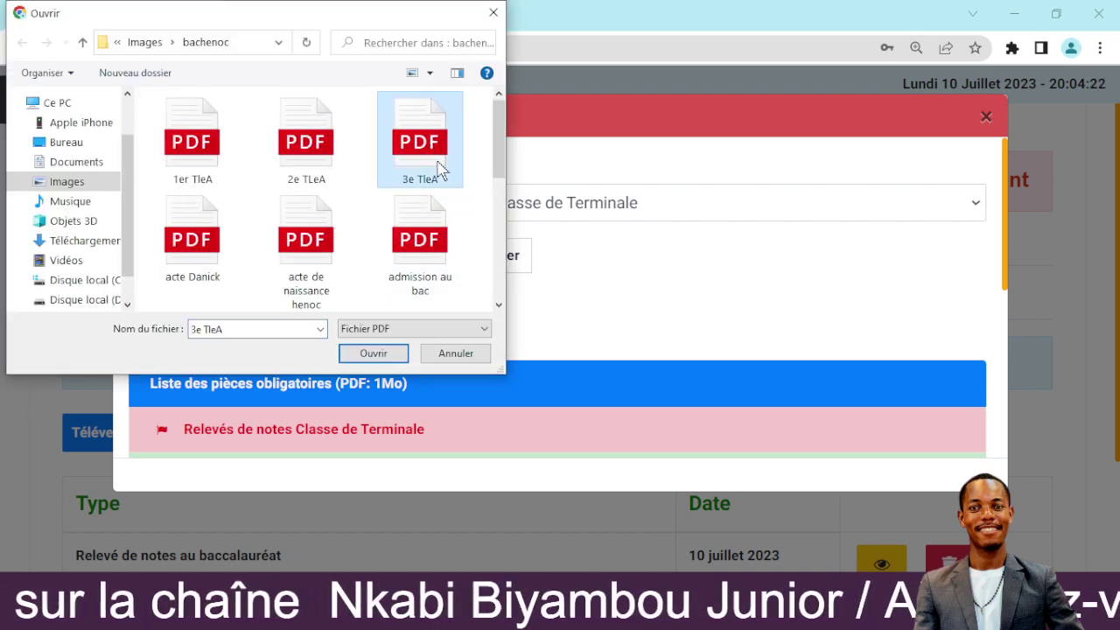
{"action": "left_click", "coordinate": [374, 354]}
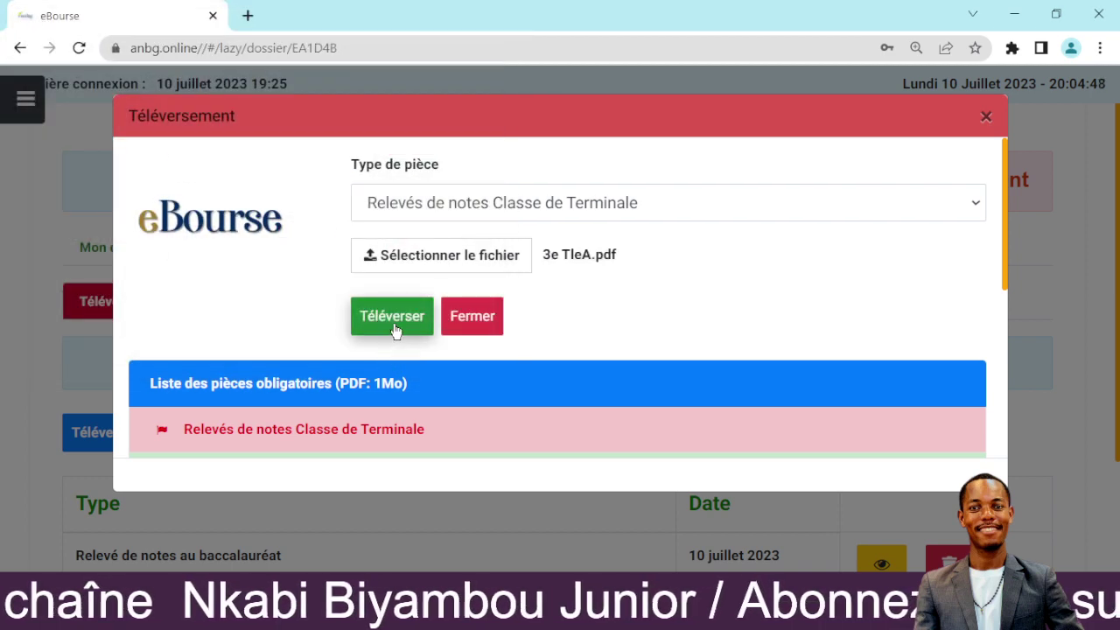
{"action": "left_click", "coordinate": [393, 316]}
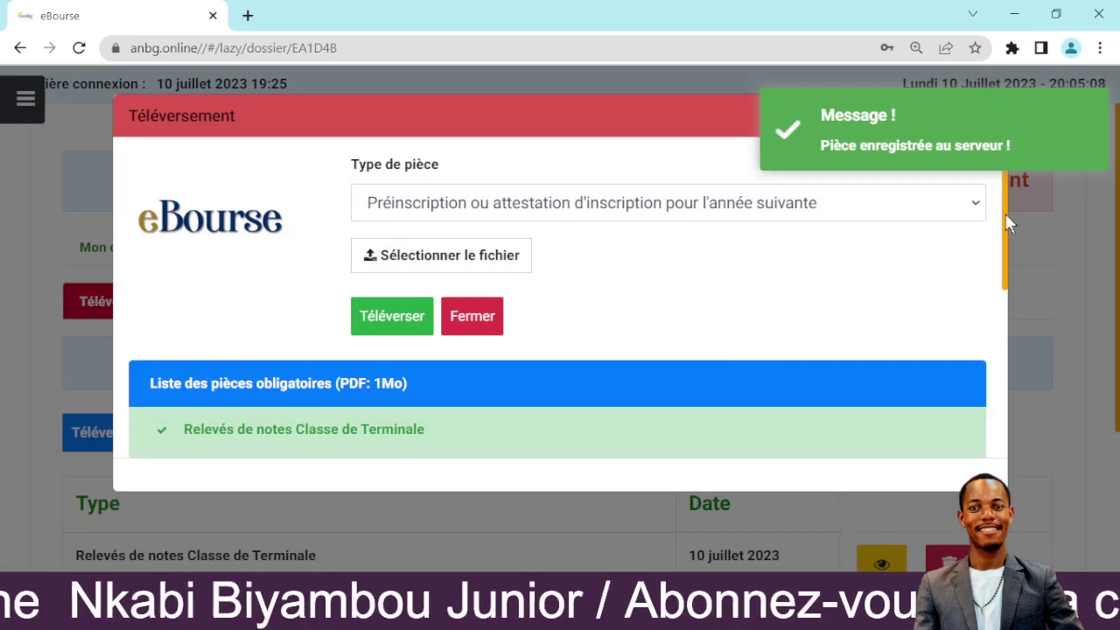
- Check the mandatory documents list and upload the student's pre-registration PDF as "Préinscription ou attestation d'inscription pour l'année suivante"
{"action": "left_click_drag", "start_coordinate": [1003, 217], "coordinate": [1004, 338]}
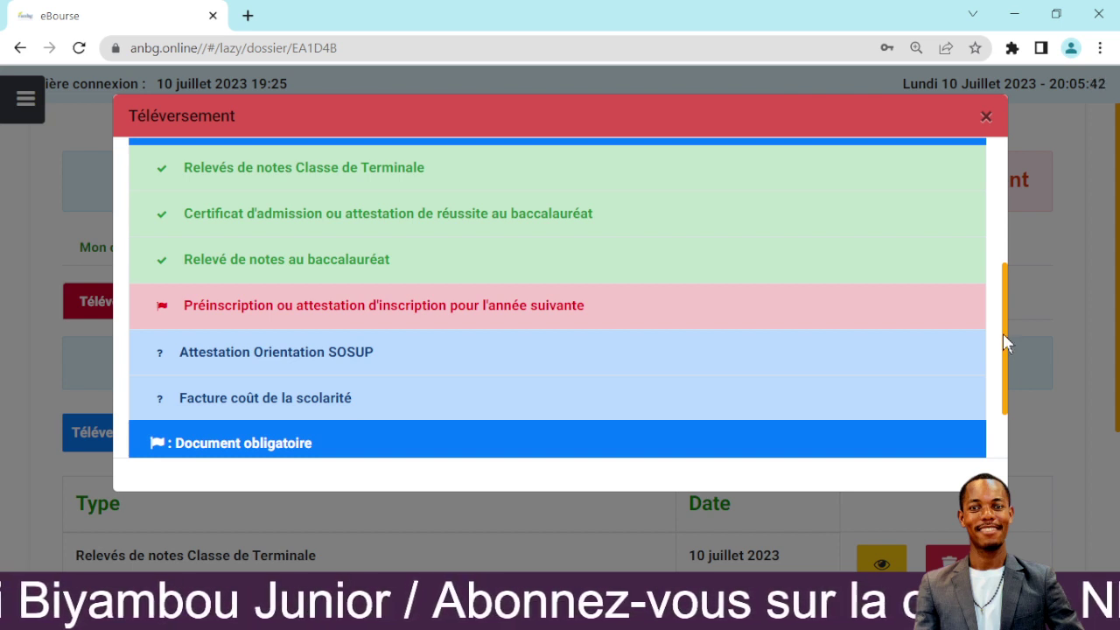
{"action": "left_click_drag", "start_coordinate": [1007, 338], "coordinate": [1006, 308]}
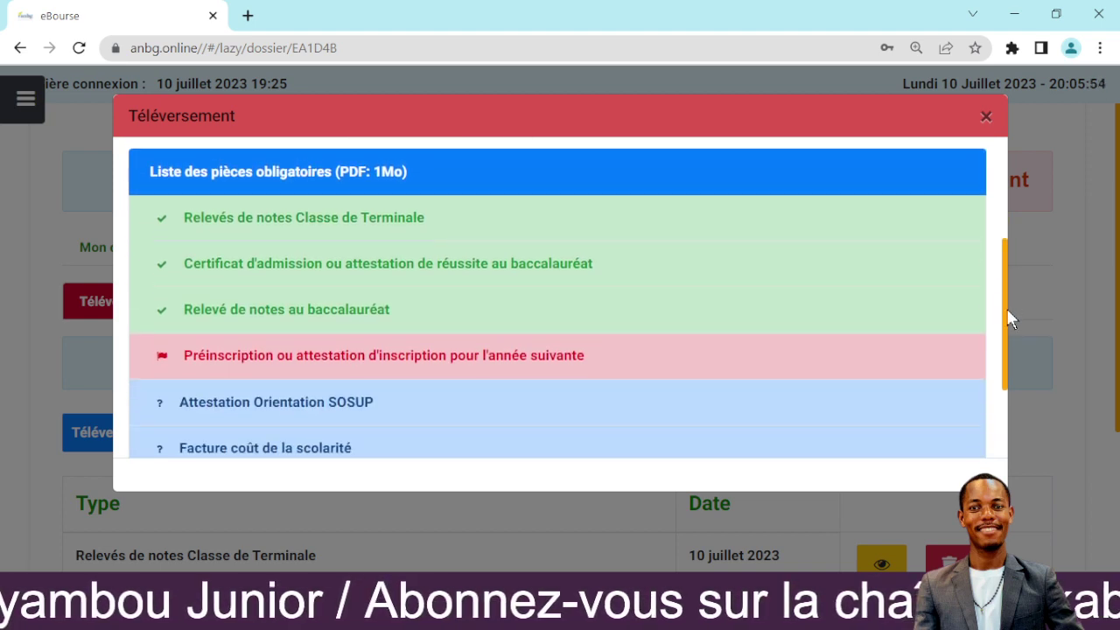
{"action": "left_click_drag", "start_coordinate": [1005, 316], "coordinate": [1002, 217]}
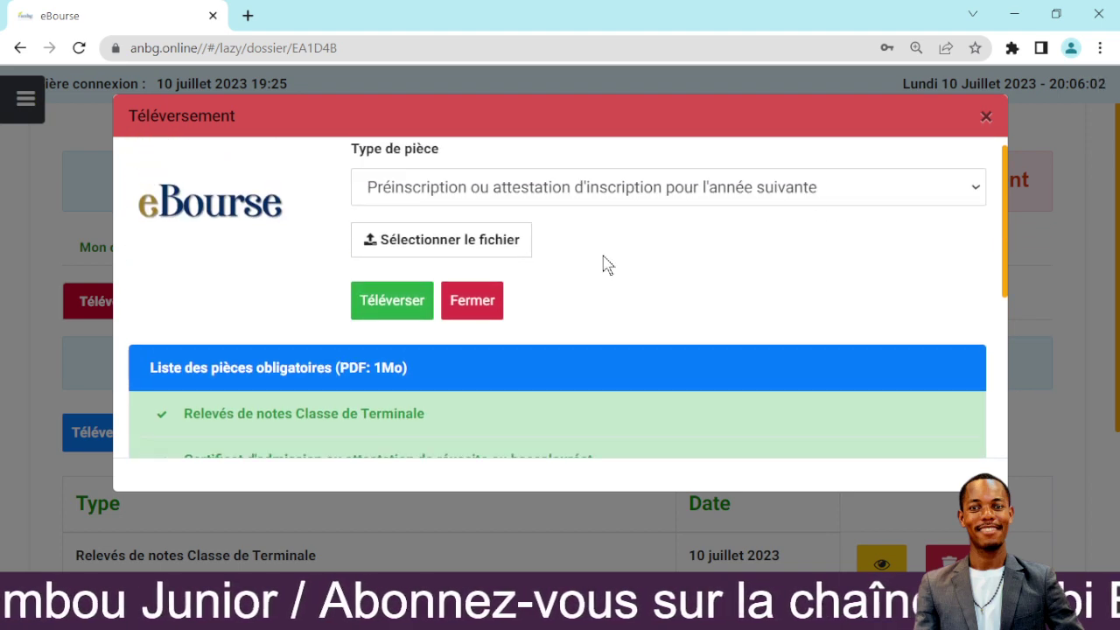
{"action": "left_click", "coordinate": [576, 190]}
{"action": "left_click", "coordinate": [575, 193]}
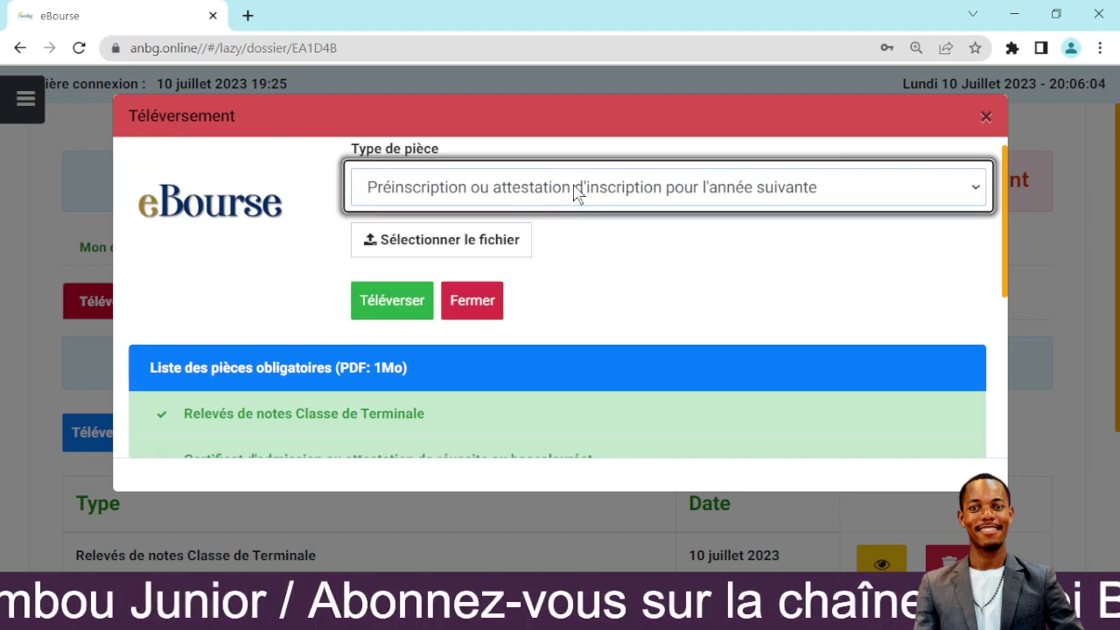
{"action": "left_click", "coordinate": [456, 246]}
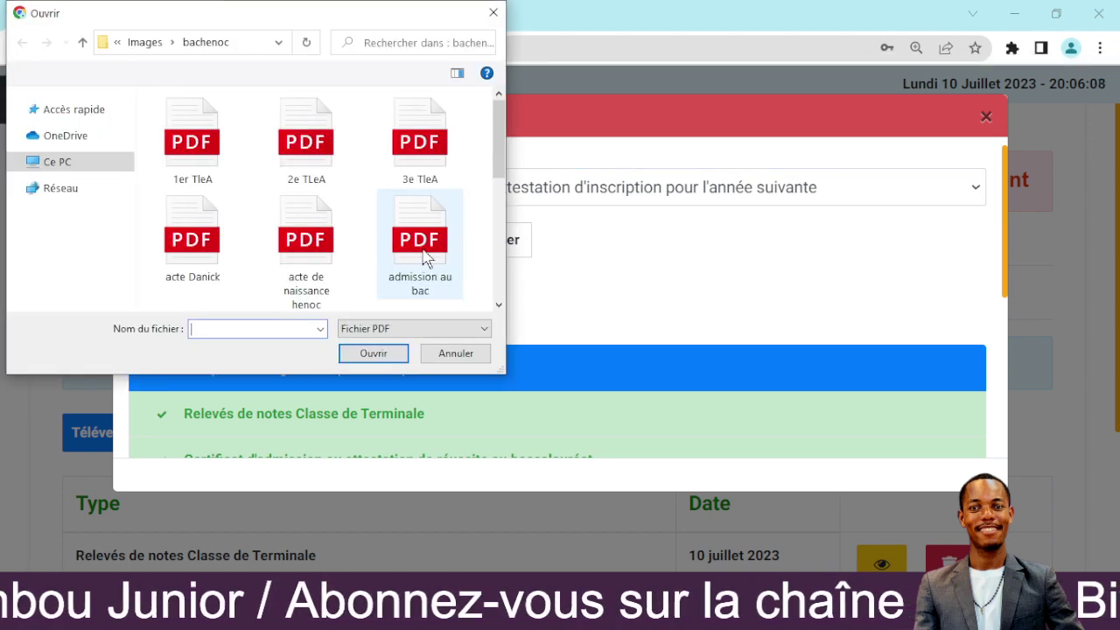
{"action": "left_click_drag", "start_coordinate": [500, 148], "coordinate": [502, 225]}
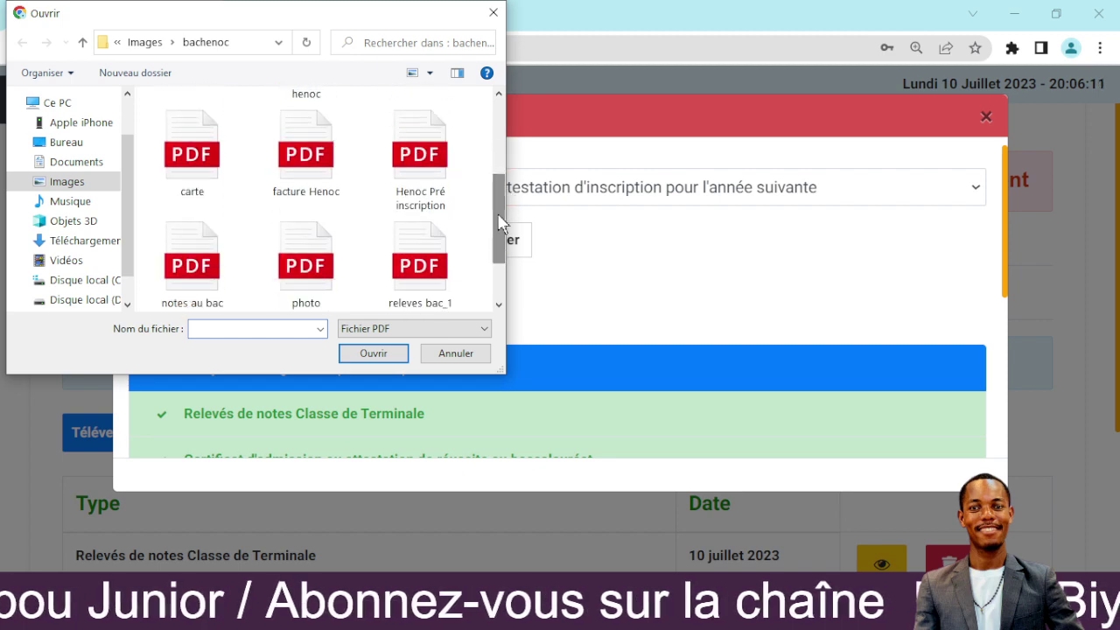
{"action": "left_click", "coordinate": [441, 185]}
{"action": "left_click", "coordinate": [371, 354]}
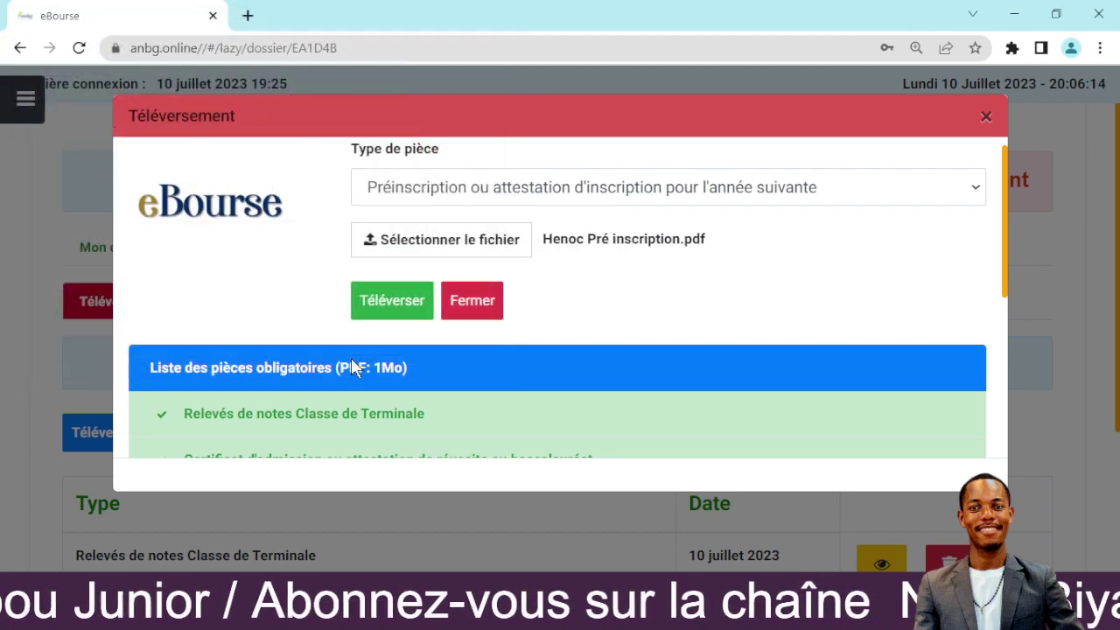
{"action": "left_click", "coordinate": [396, 304]}
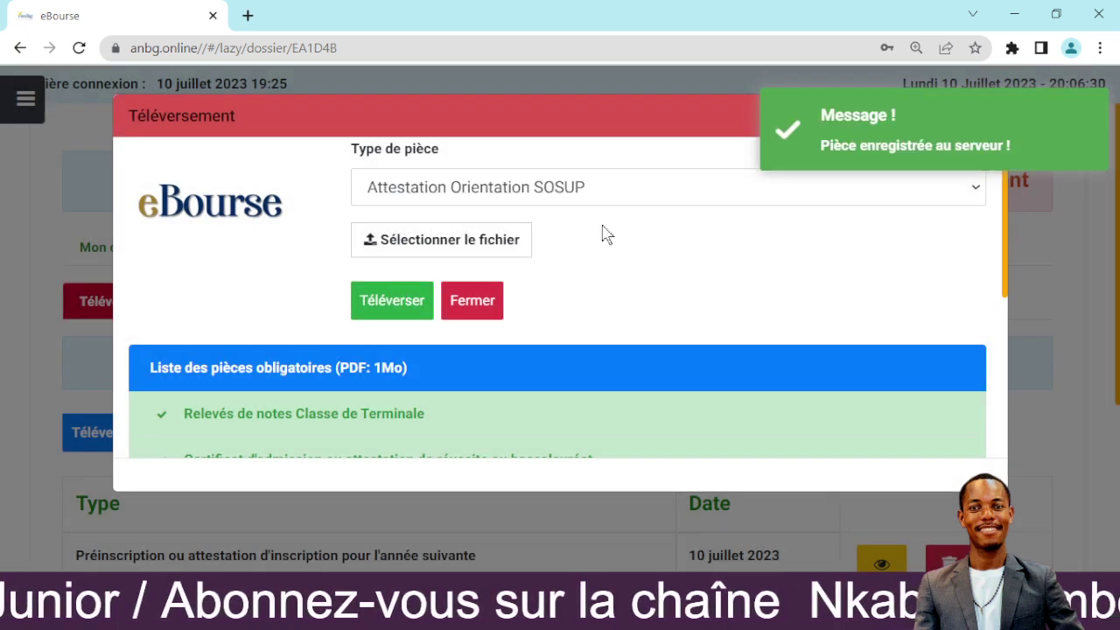
- Upload the tuition invoice PDF from the bachenoc folder as the document type "Facture coût de la scolarité"
{"action": "left_click", "coordinate": [607, 186]}
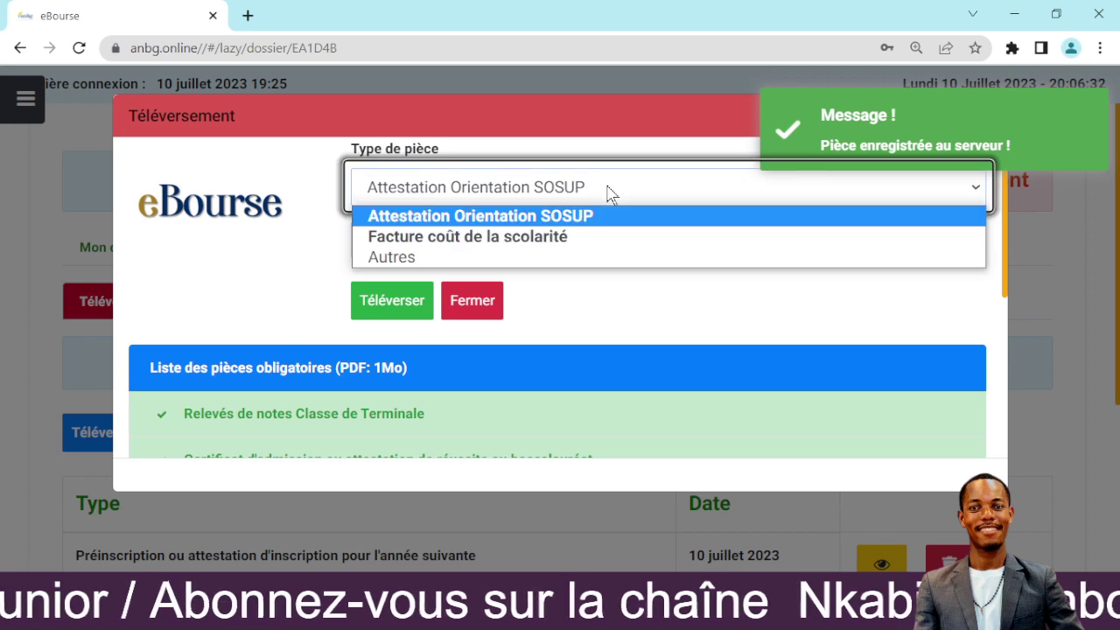
{"action": "left_click", "coordinate": [610, 191]}
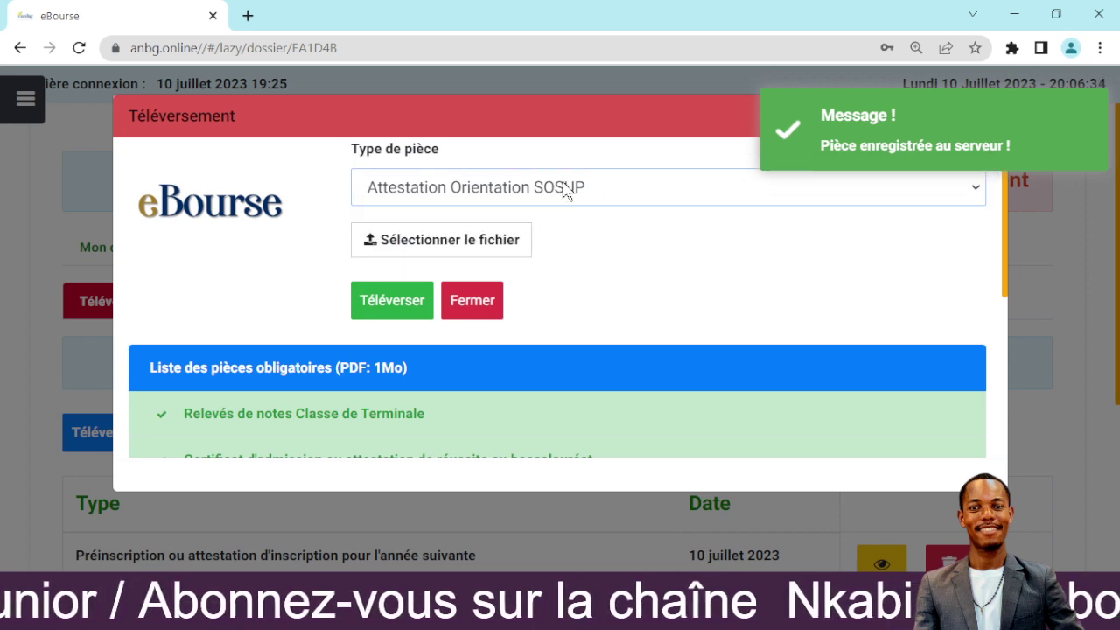
{"action": "left_click", "coordinate": [566, 187]}
{"action": "left_click", "coordinate": [565, 189]}
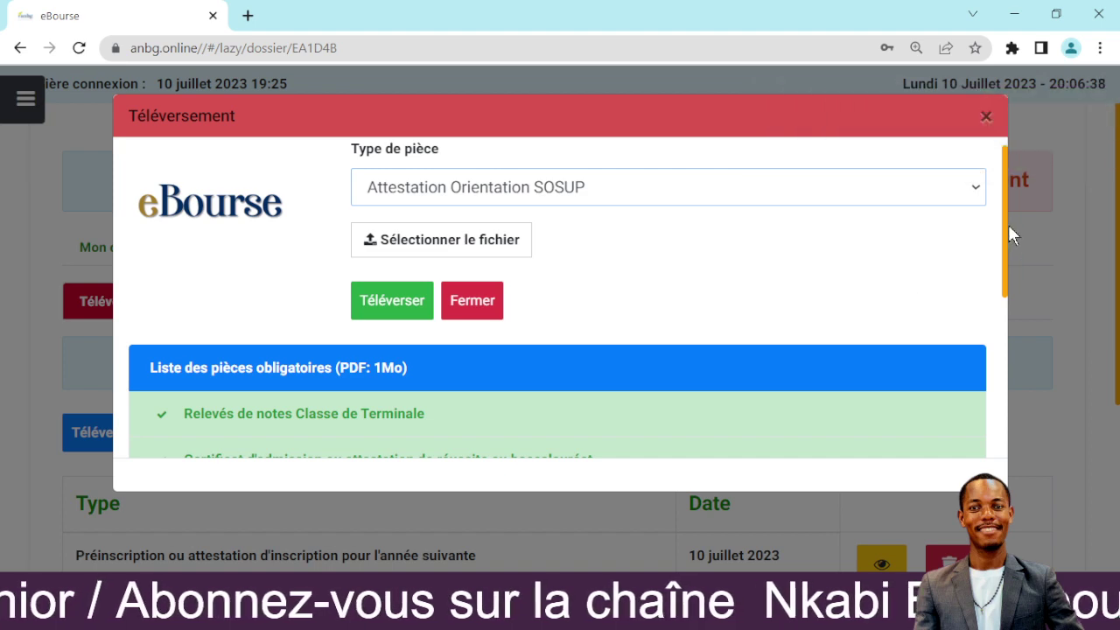
{"action": "mouse_move", "coordinate": [1003, 224]}
{"action": "left_mouse_down"}
{"action": "mouse_move", "coordinate": [991, 380]}
{"action": "mouse_move", "coordinate": [1009, 219]}
{"action": "left_mouse_up"}
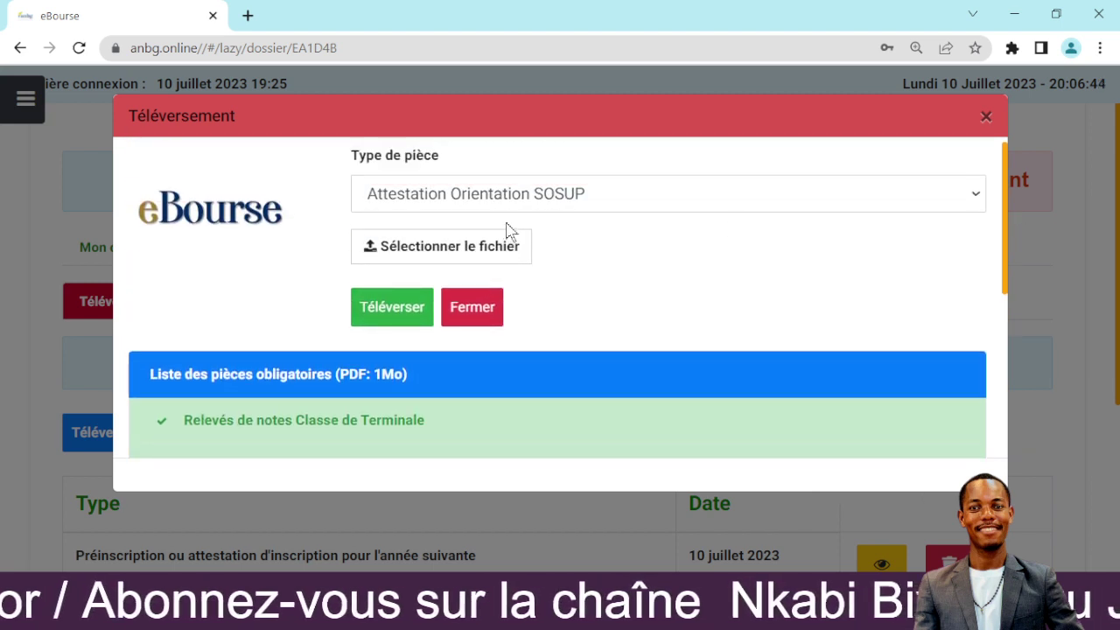
{"action": "left_click", "coordinate": [603, 200]}
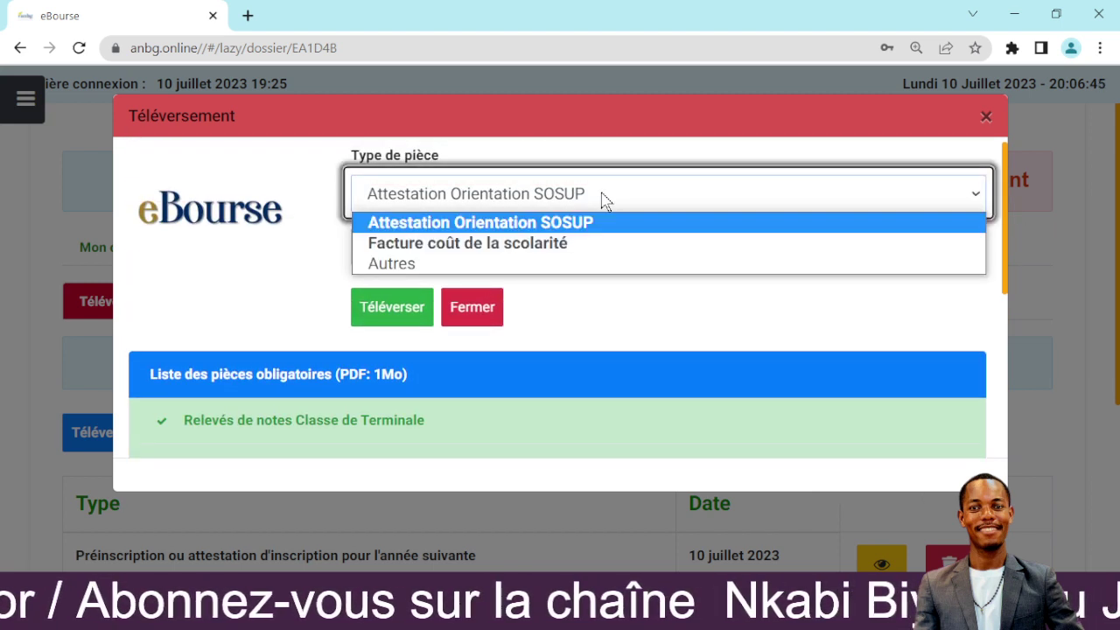
{"action": "left_click", "coordinate": [464, 244]}
{"action": "left_click", "coordinate": [458, 248]}
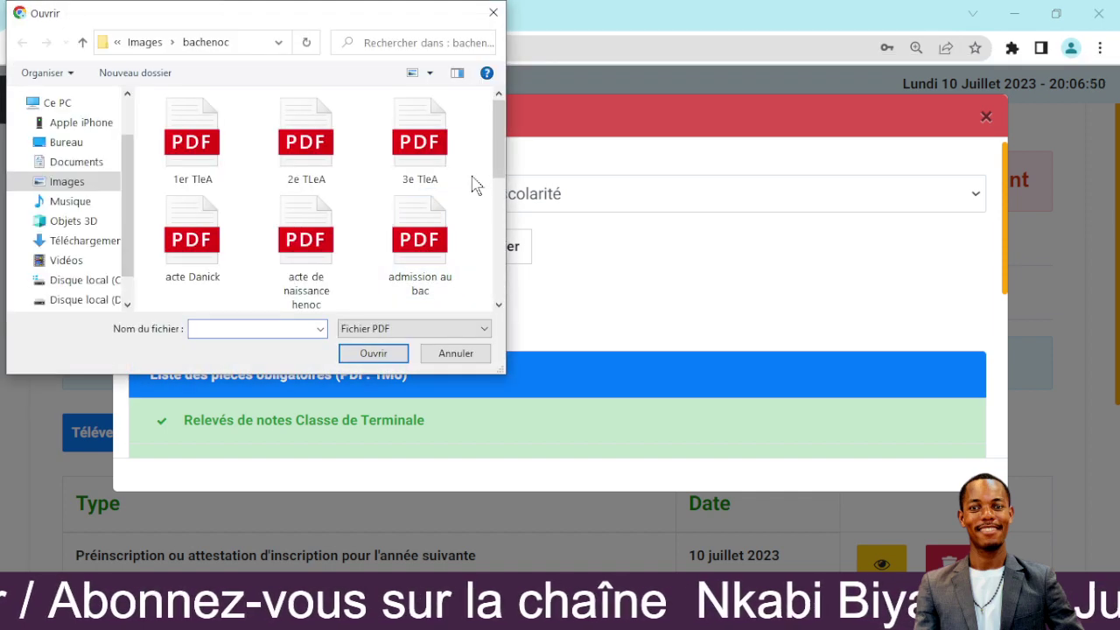
{"action": "left_click_drag", "start_coordinate": [499, 149], "coordinate": [502, 221]}
{"action": "left_click", "coordinate": [342, 201]}
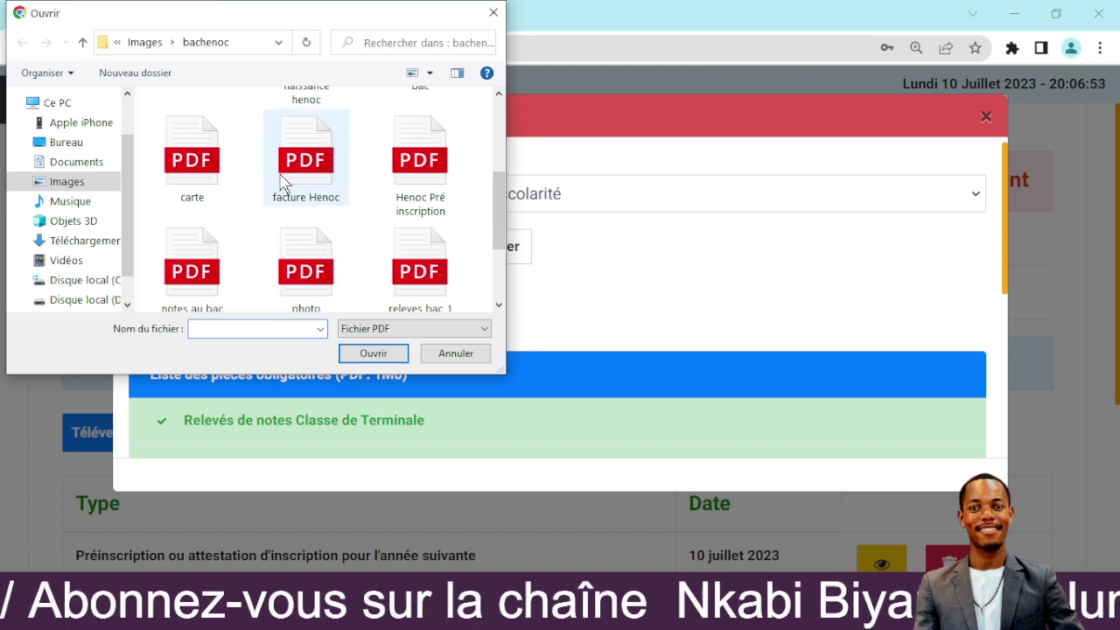
{"action": "left_click", "coordinate": [374, 352]}
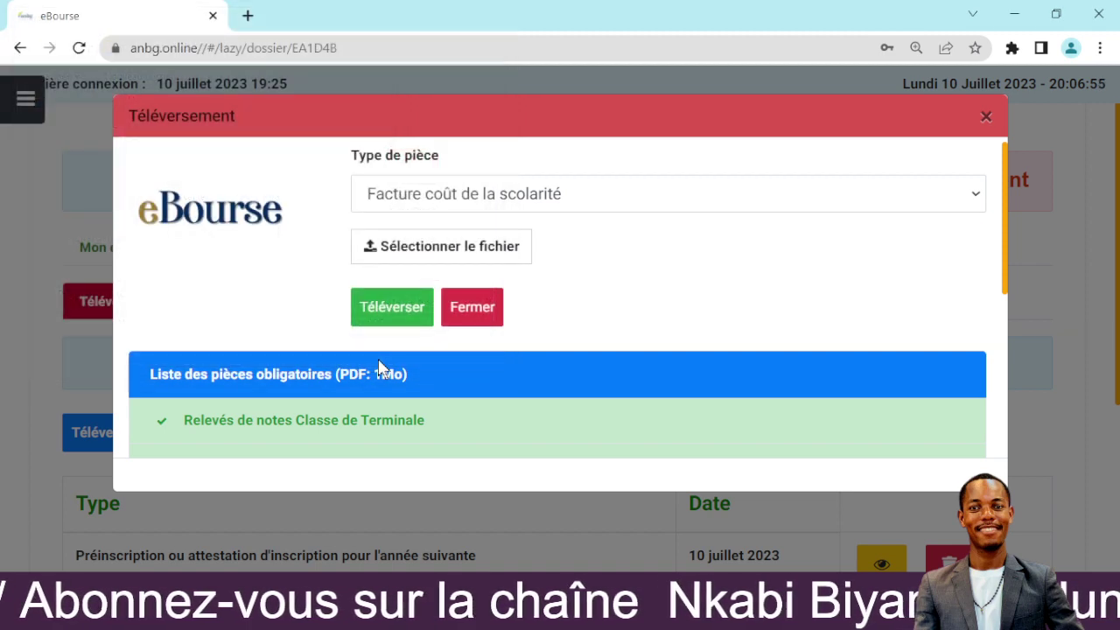
{"action": "left_click", "coordinate": [403, 303]}
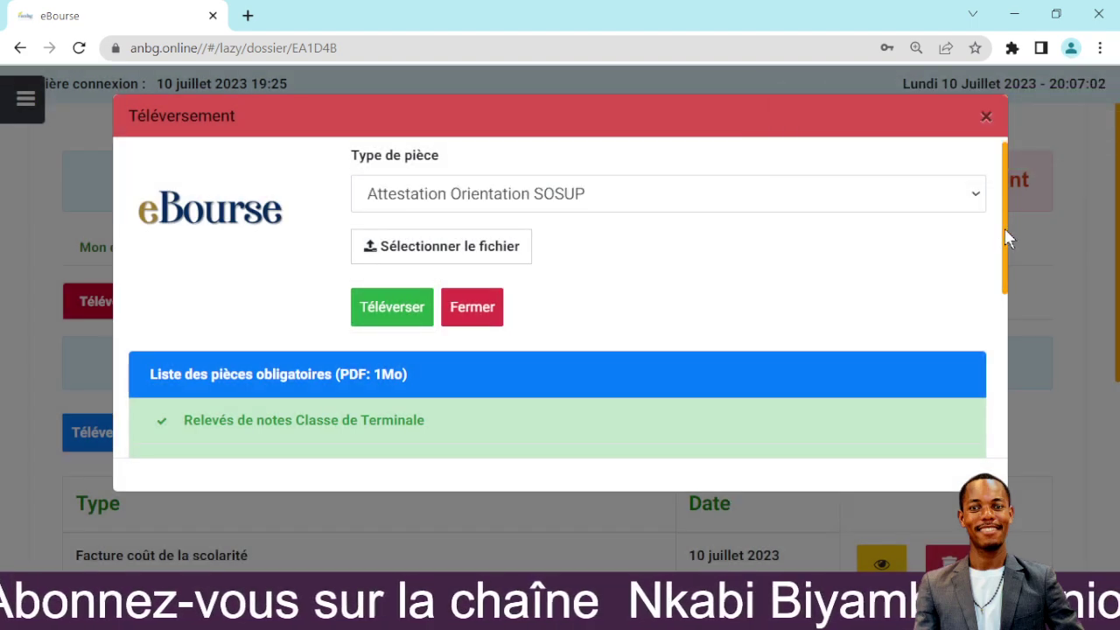
- Review the mandatory documents list with its legend and note on incomplete files, and close the upload window
{"action": "left_click_drag", "start_coordinate": [1005, 232], "coordinate": [1001, 375]}
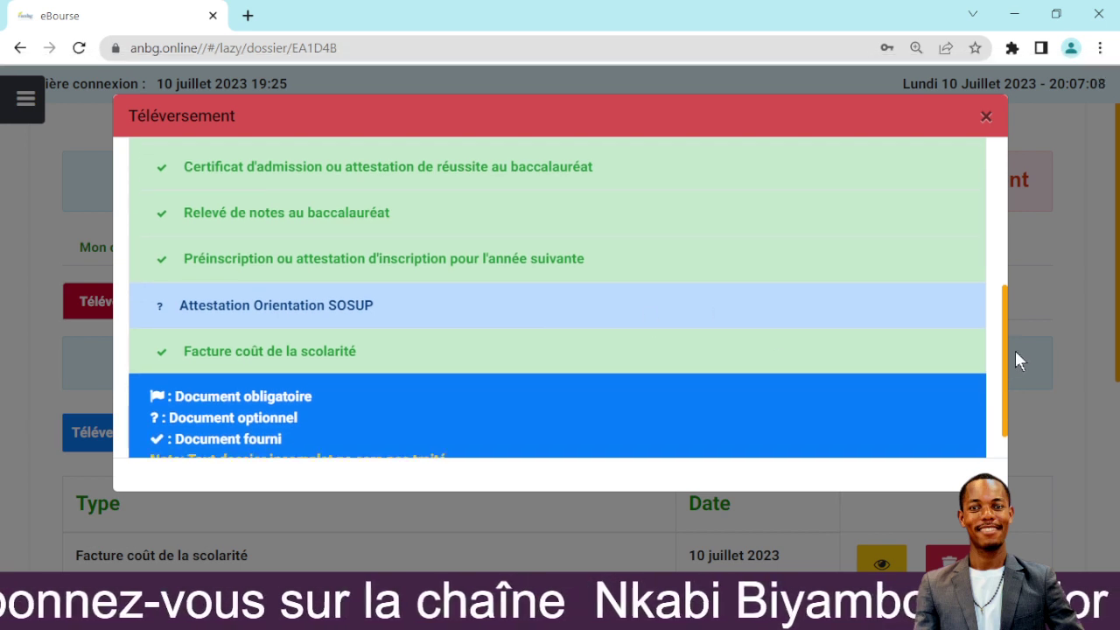
{"action": "left_click_drag", "start_coordinate": [1004, 352], "coordinate": [1005, 391]}
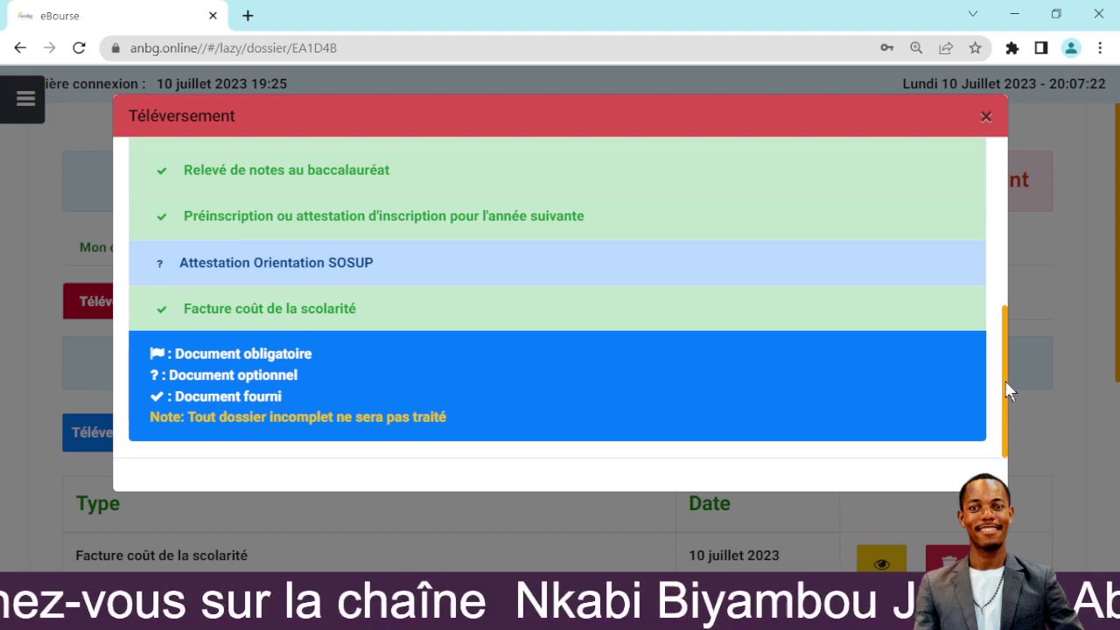
{"action": "mouse_move", "coordinate": [1006, 382]}
{"action": "left_mouse_down"}
{"action": "mouse_move", "coordinate": [1000, 349]}
{"action": "mouse_move", "coordinate": [993, 374]}
{"action": "left_mouse_up"}
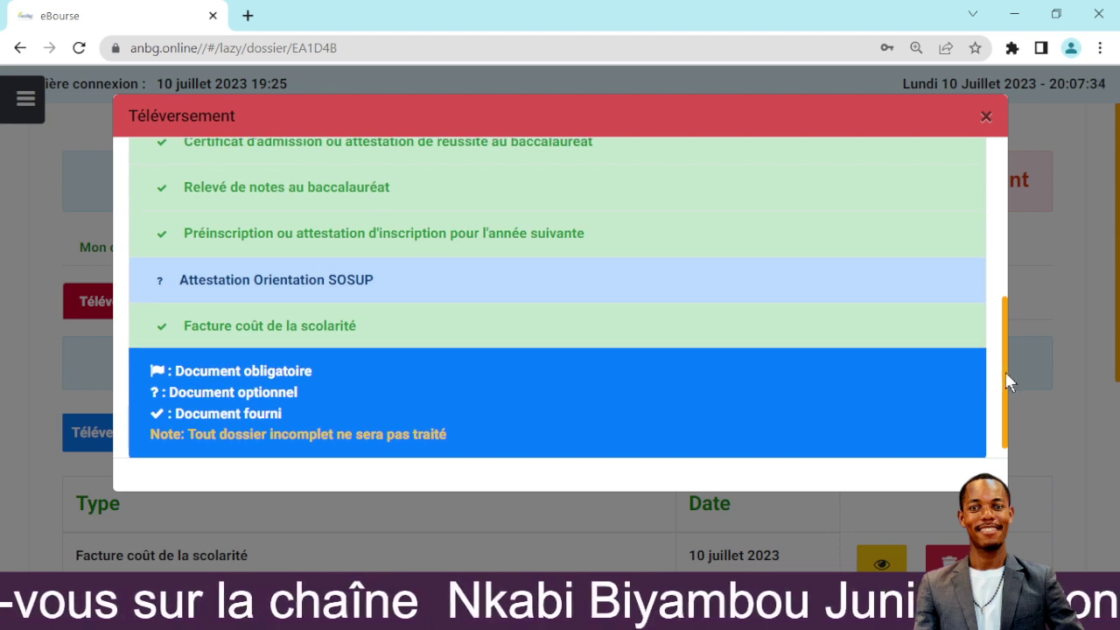
{"action": "left_click_drag", "start_coordinate": [1005, 372], "coordinate": [1006, 396]}
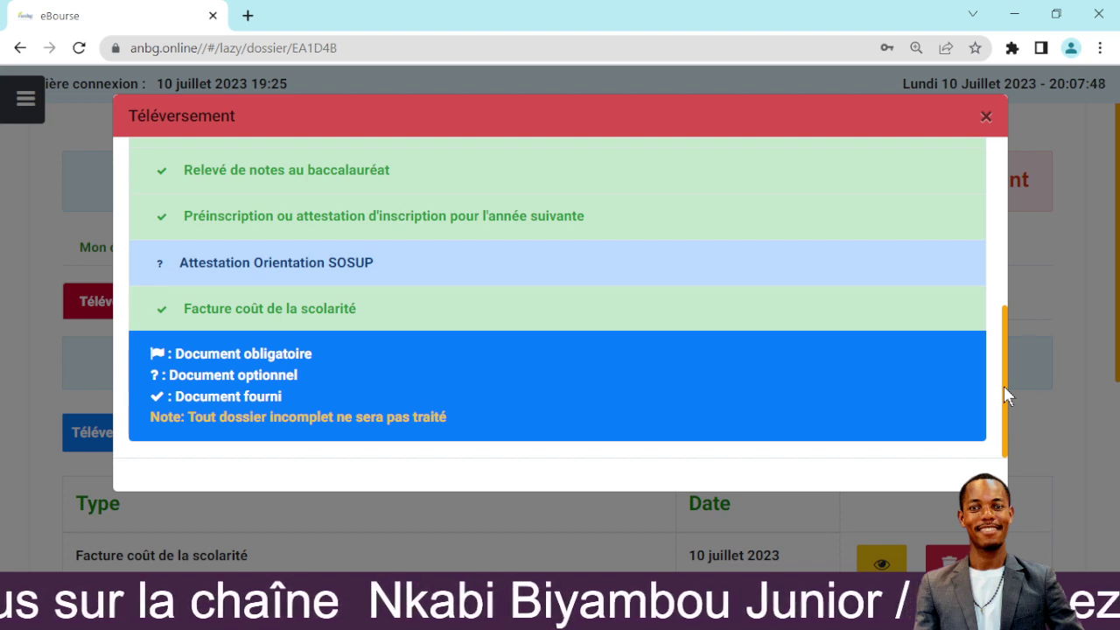
{"action": "left_click_drag", "start_coordinate": [1005, 375], "coordinate": [1005, 217]}
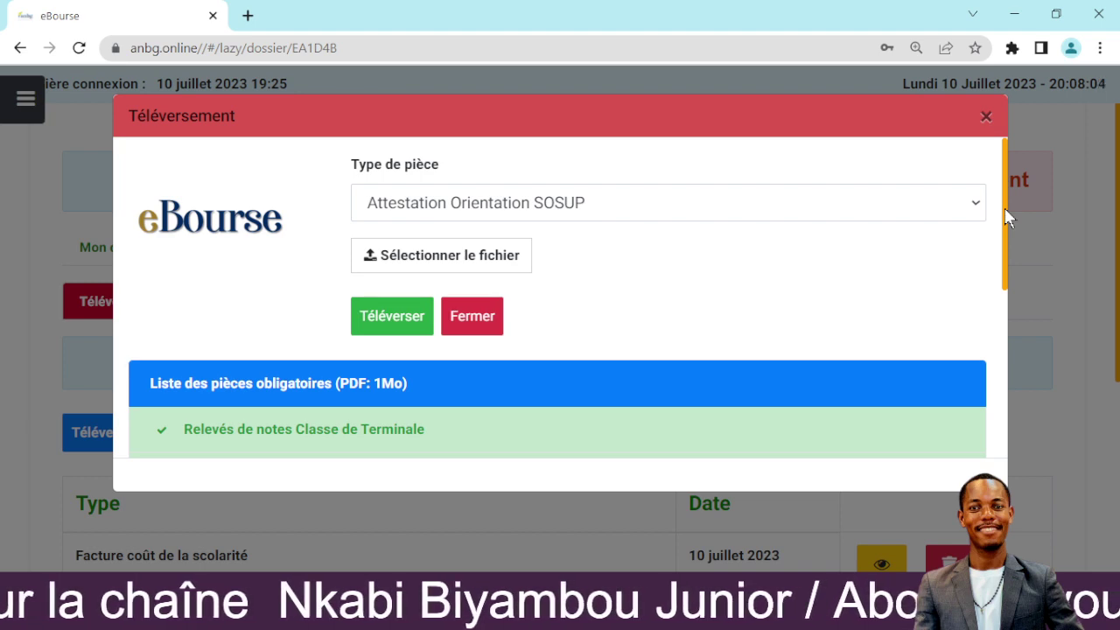
{"action": "left_click_drag", "start_coordinate": [1005, 208], "coordinate": [1004, 387]}
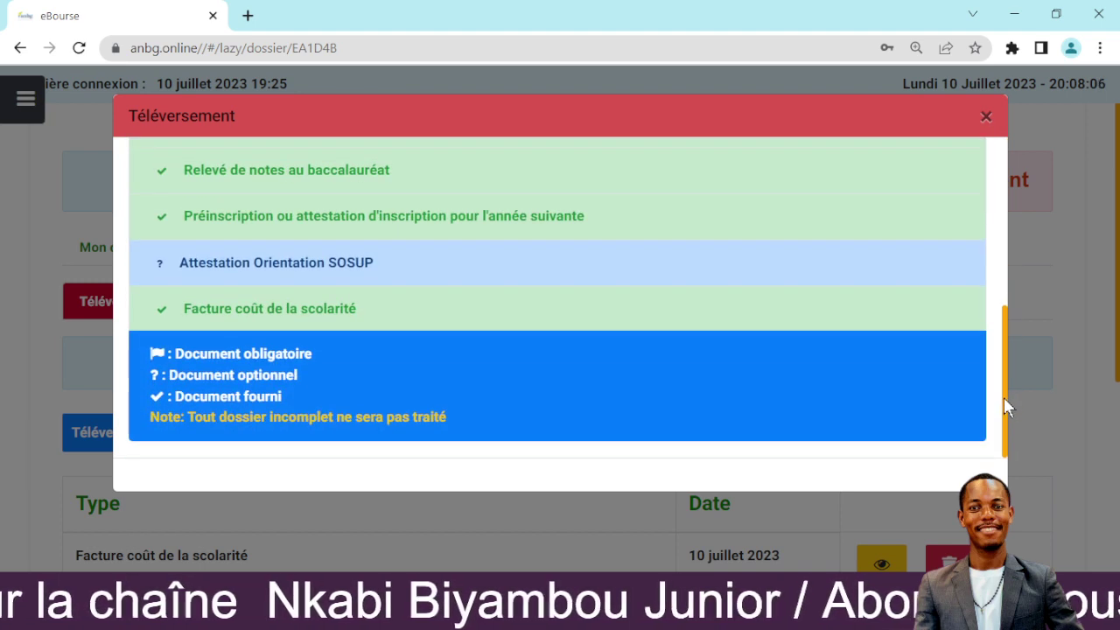
{"action": "mouse_move", "coordinate": [1005, 385]}
{"action": "left_mouse_down"}
{"action": "mouse_move", "coordinate": [1004, 177]}
{"action": "mouse_move", "coordinate": [1005, 380]}
{"action": "left_mouse_up"}
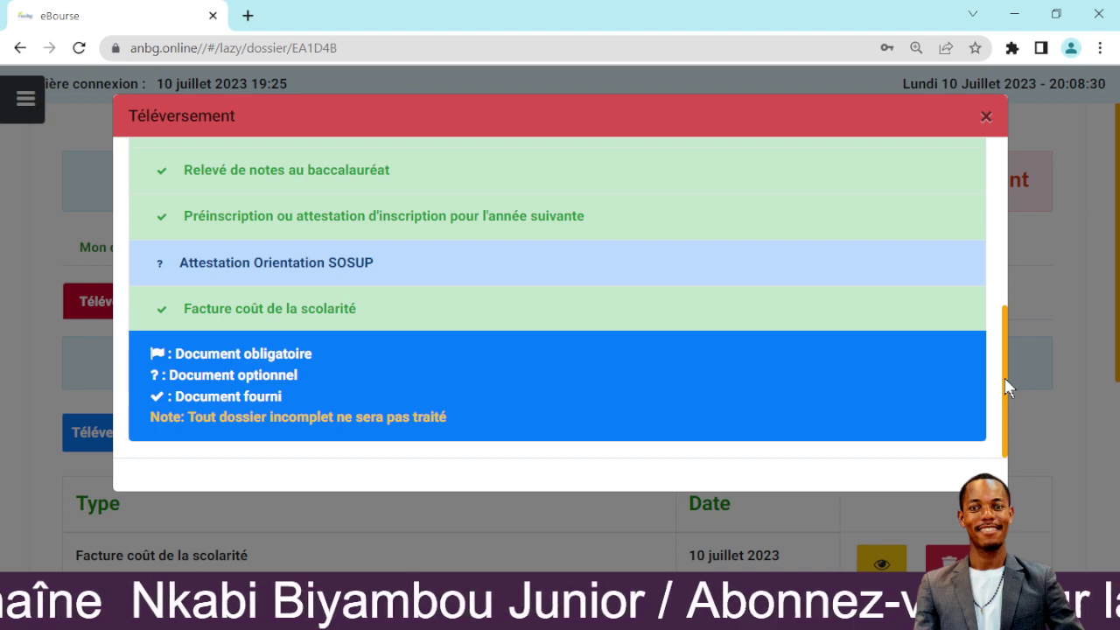
{"action": "mouse_move", "coordinate": [1004, 378]}
{"action": "left_mouse_down"}
{"action": "mouse_move", "coordinate": [1007, 313]}
{"action": "mouse_move", "coordinate": [1005, 390]}
{"action": "left_mouse_up"}
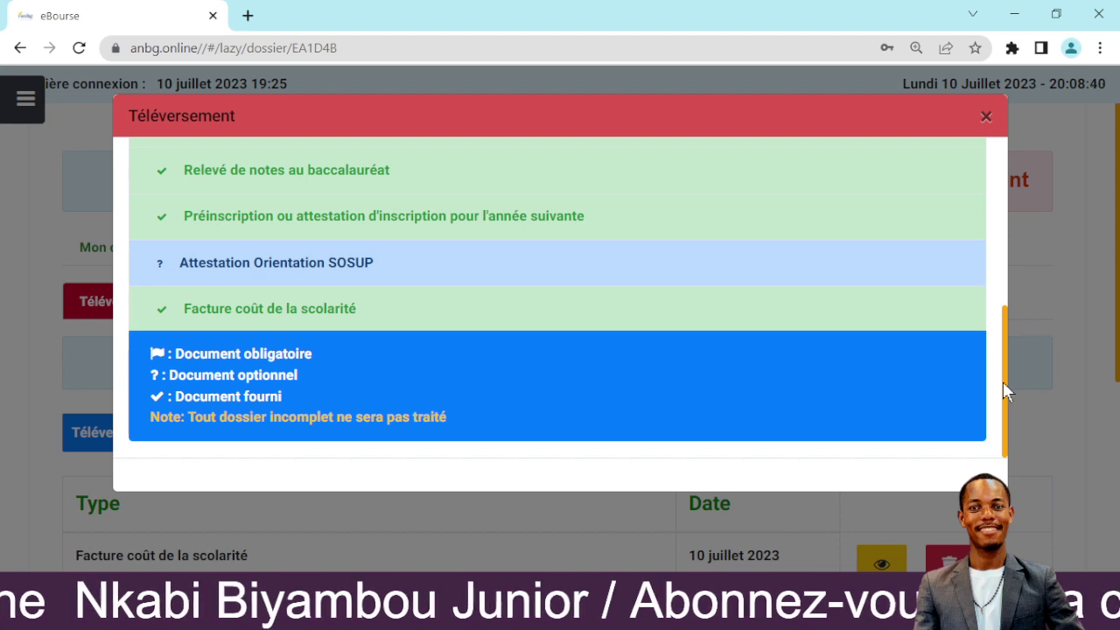
{"action": "mouse_move", "coordinate": [1004, 375]}
{"action": "left_mouse_down"}
{"action": "mouse_move", "coordinate": [1005, 351]}
{"action": "mouse_move", "coordinate": [1008, 415]}
{"action": "mouse_move", "coordinate": [1006, 185]}
{"action": "mouse_move", "coordinate": [1003, 373]}
{"action": "left_mouse_up"}
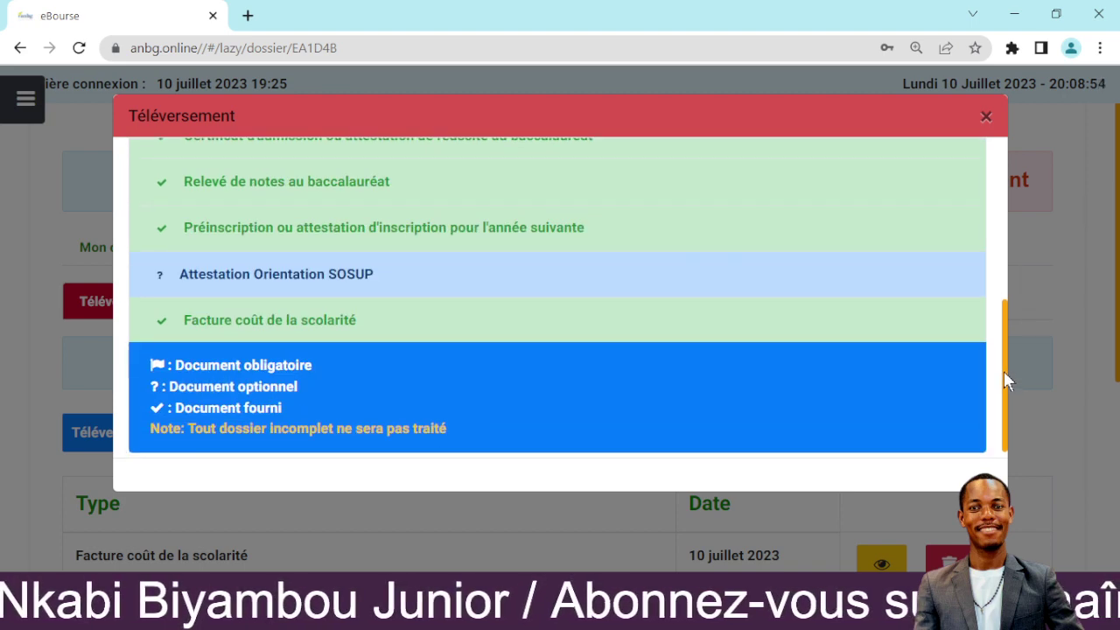
{"action": "left_click_drag", "start_coordinate": [1004, 371], "coordinate": [1007, 162]}
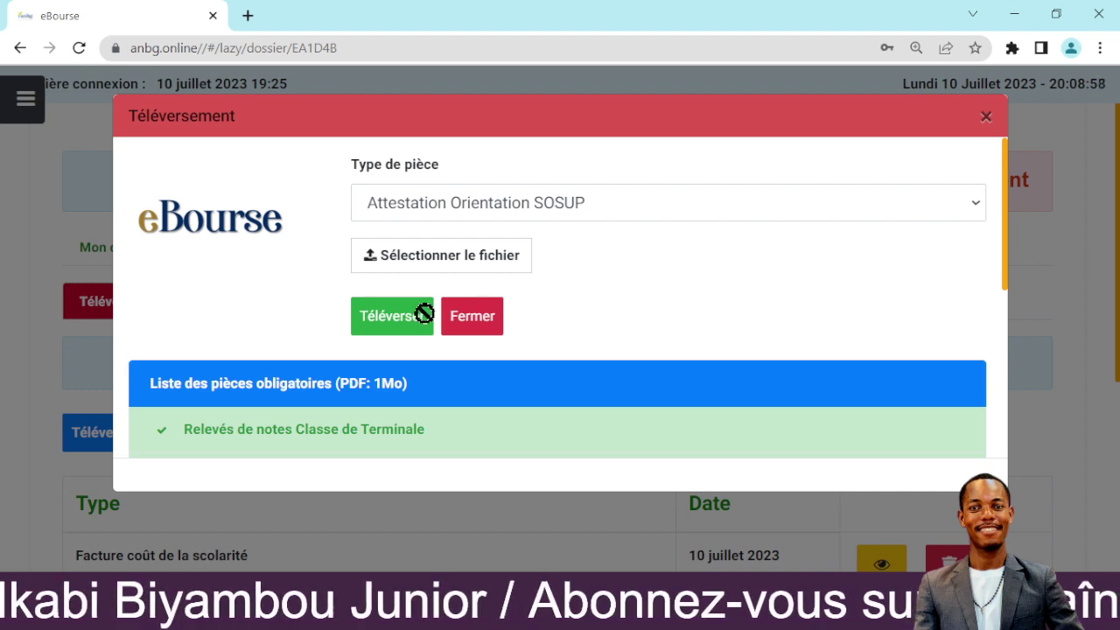
{"action": "left_click", "coordinate": [479, 325]}
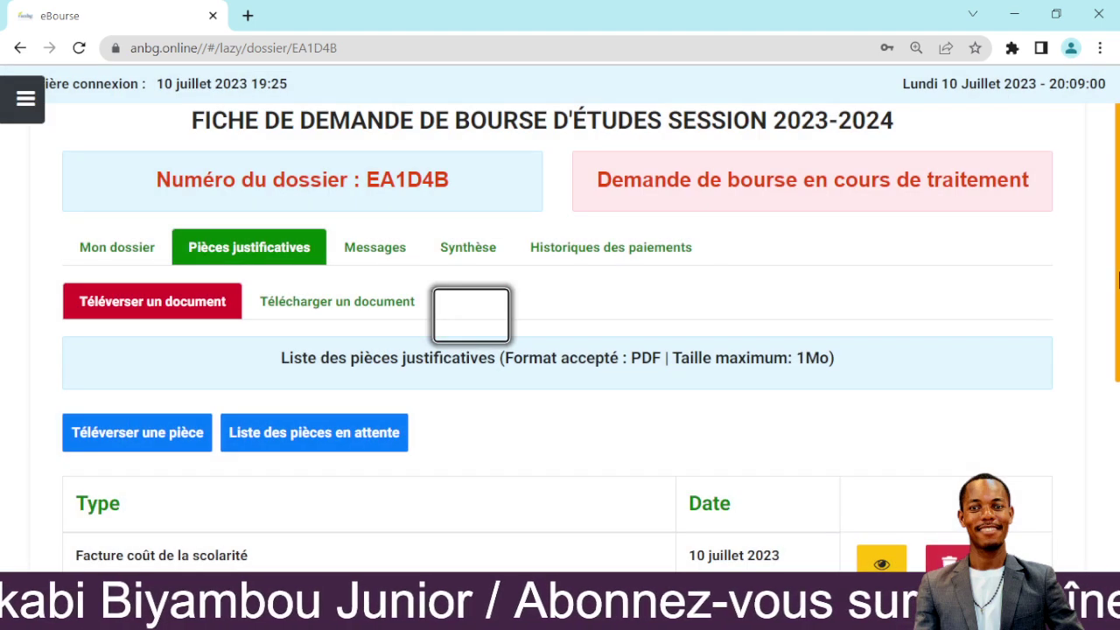
- Preview the uploaded "Facture coût de la scolarité" document, look through its page and close the preview
{"action": "left_click_drag", "start_coordinate": [1117, 278], "coordinate": [1117, 419]}
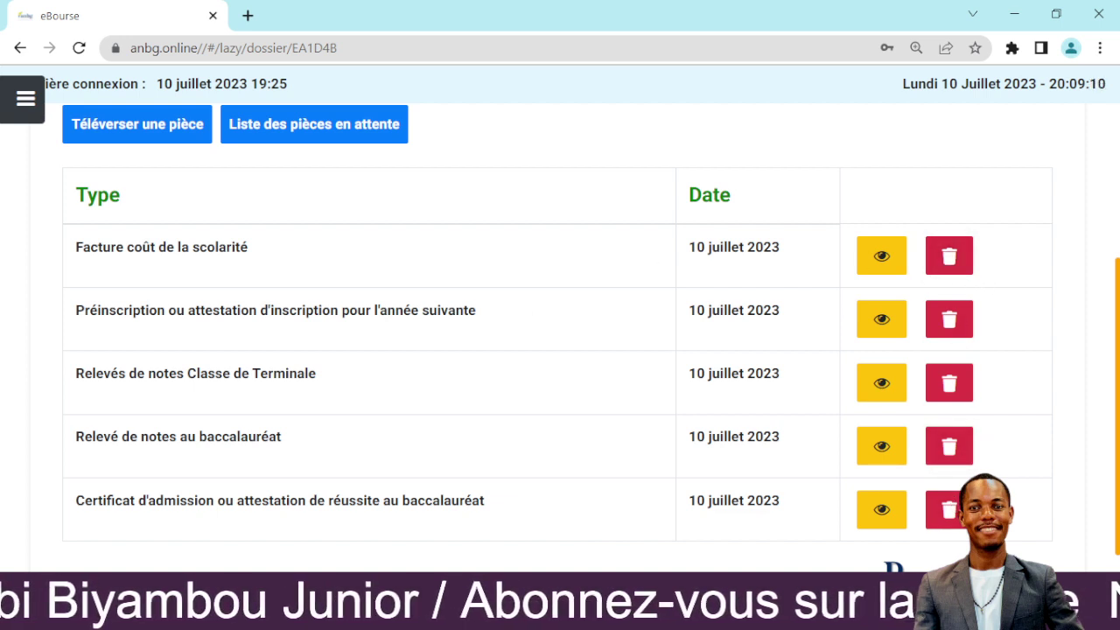
{"action": "left_click", "coordinate": [880, 255]}
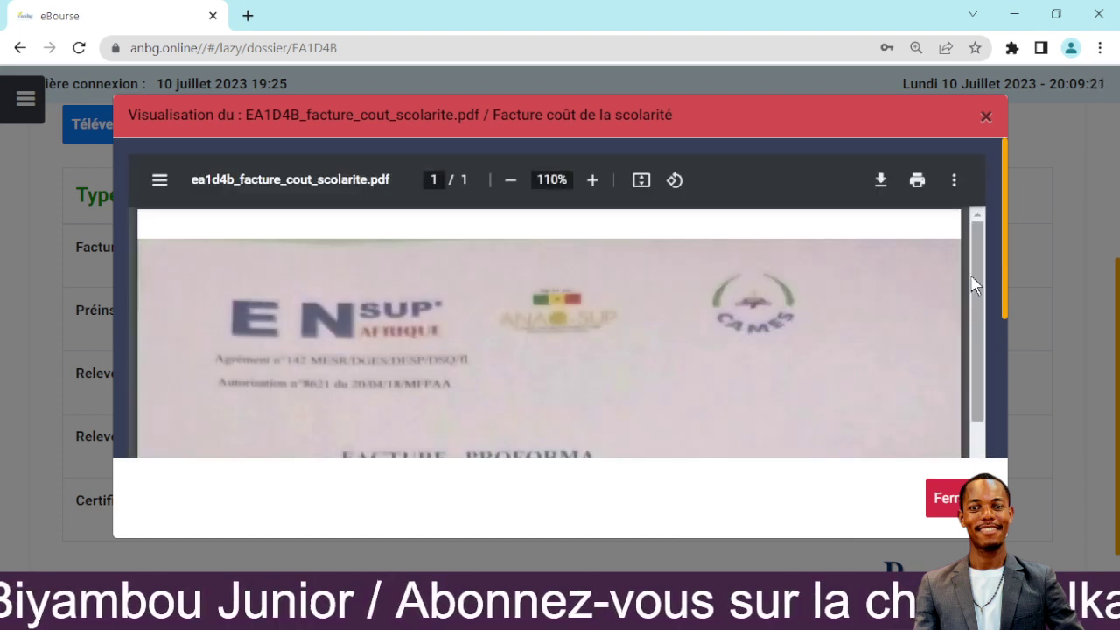
{"action": "left_click_drag", "start_coordinate": [975, 285], "coordinate": [953, 475]}
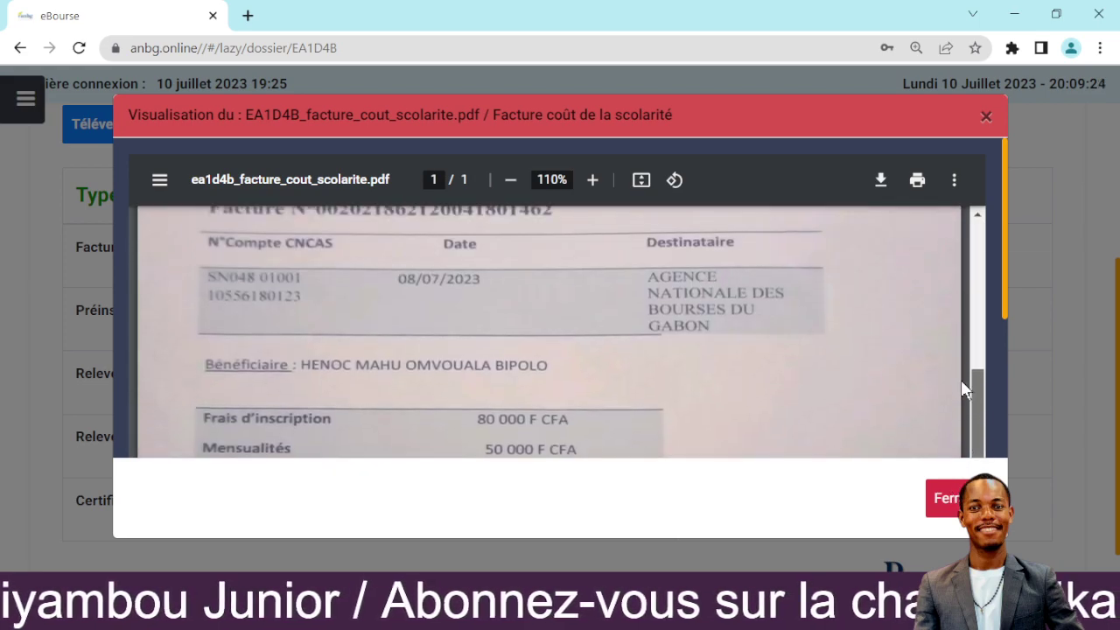
{"action": "left_click", "coordinate": [947, 498]}
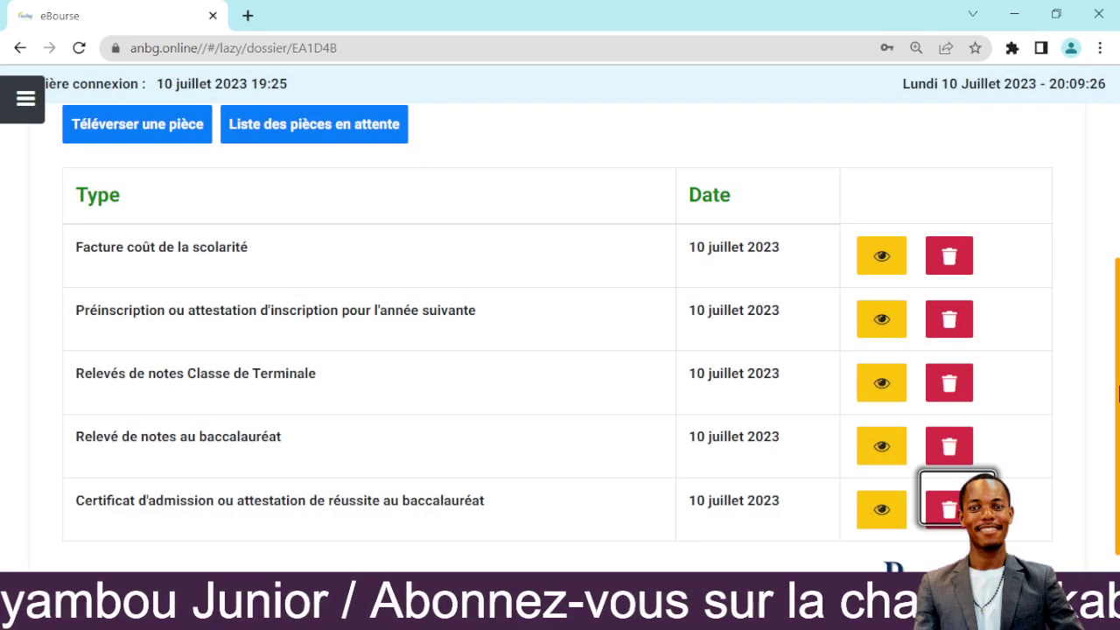
- Examine the table of uploaded supporting documents, checking each document's type, date and available actions
{"action": "left_click_drag", "start_coordinate": [1117, 341], "coordinate": [1118, 369]}
{"action": "scroll", "coordinate": [1117, 368], "scroll_direction": "up", "scroll_amount": 2}
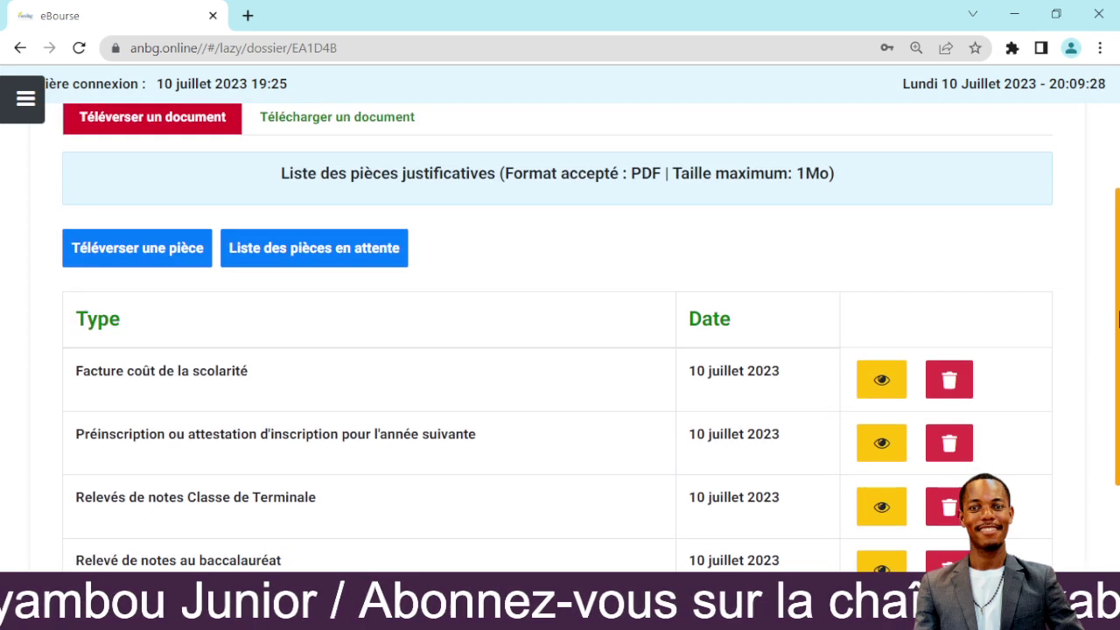
{"action": "left_click_drag", "start_coordinate": [1117, 308], "coordinate": [1111, 418]}
{"action": "scroll", "coordinate": [1111, 425], "scroll_direction": "down", "scroll_amount": 1}
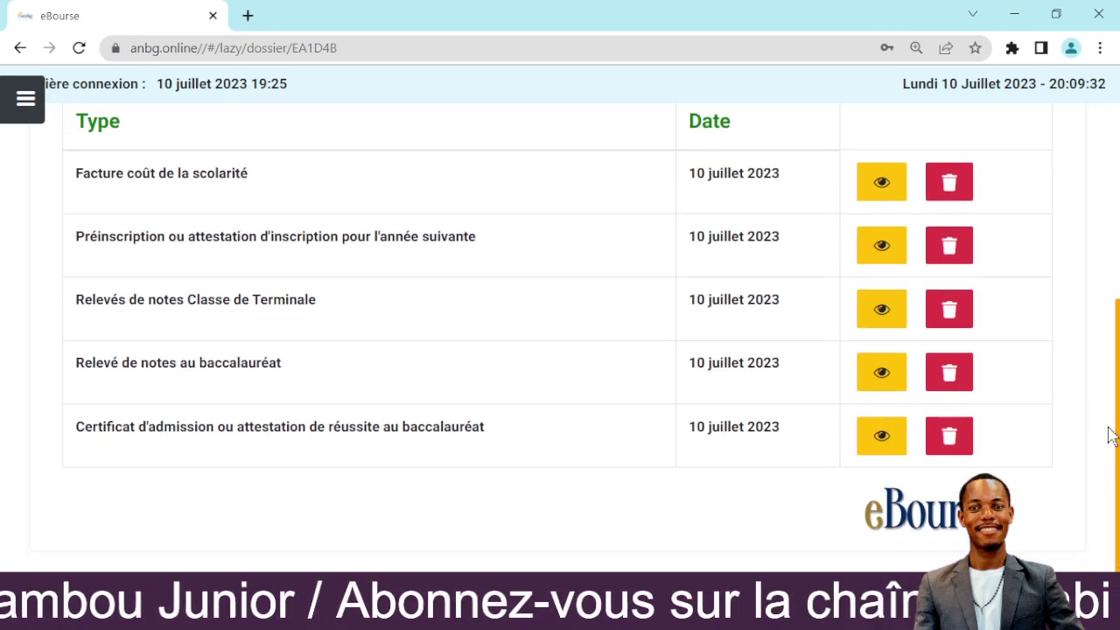
{"action": "scroll", "coordinate": [1109, 432], "scroll_direction": "up", "scroll_amount": 1}
{"action": "scroll", "coordinate": [1110, 432], "scroll_direction": "down", "scroll_amount": 1}
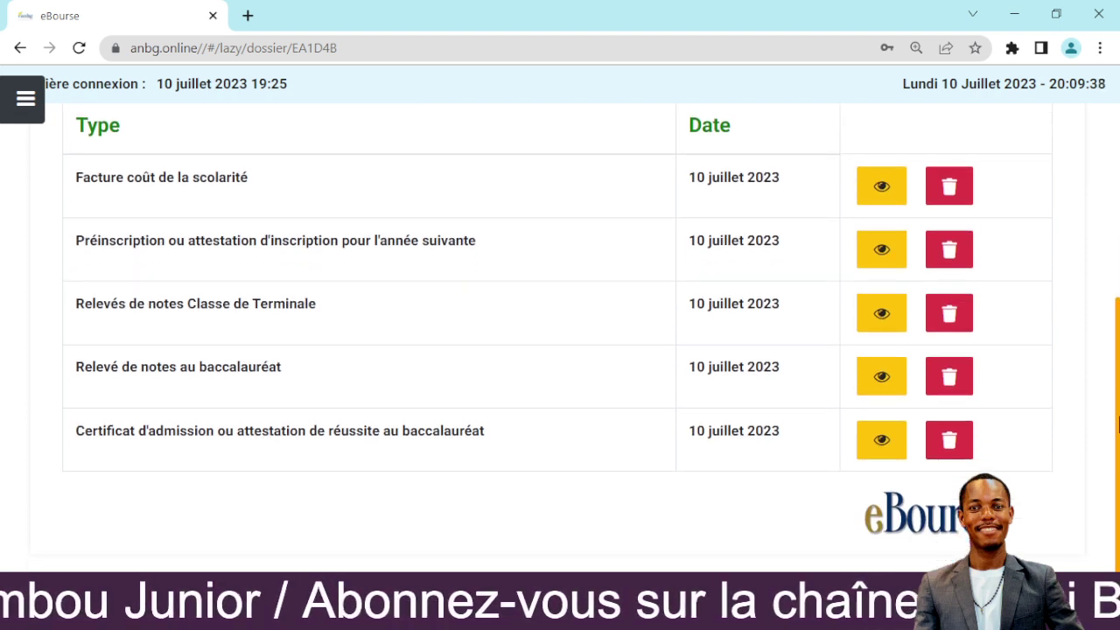
{"action": "scroll", "coordinate": [1117, 447], "scroll_direction": "down", "scroll_amount": 1}
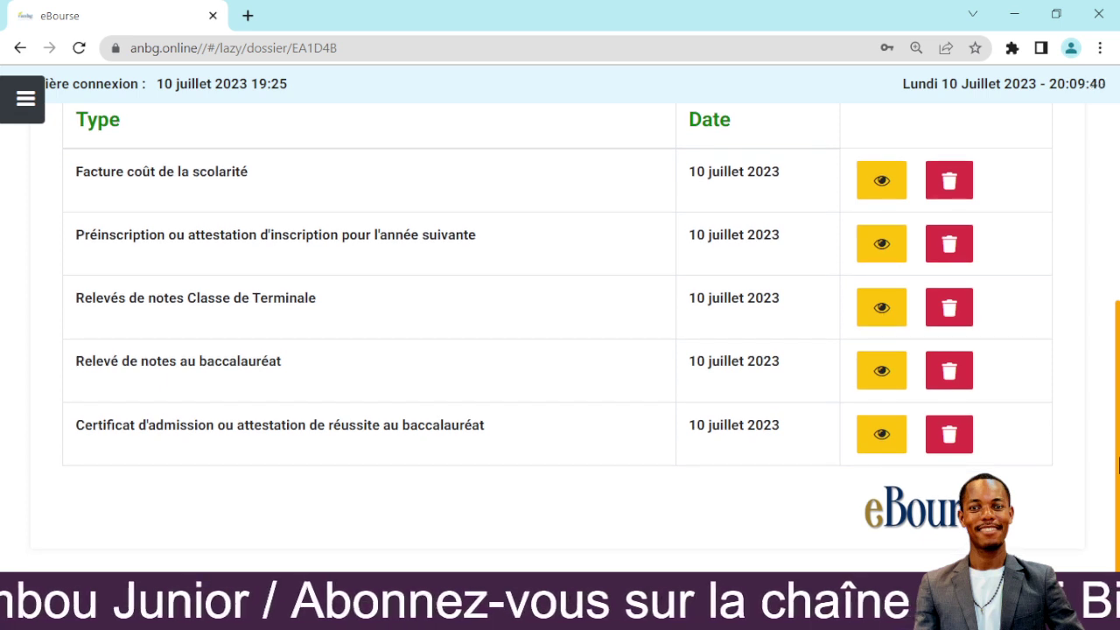
{"action": "left_click_drag", "start_coordinate": [1118, 465], "coordinate": [1116, 402]}
{"action": "scroll", "coordinate": [1116, 402], "scroll_direction": "down", "scroll_amount": 2}
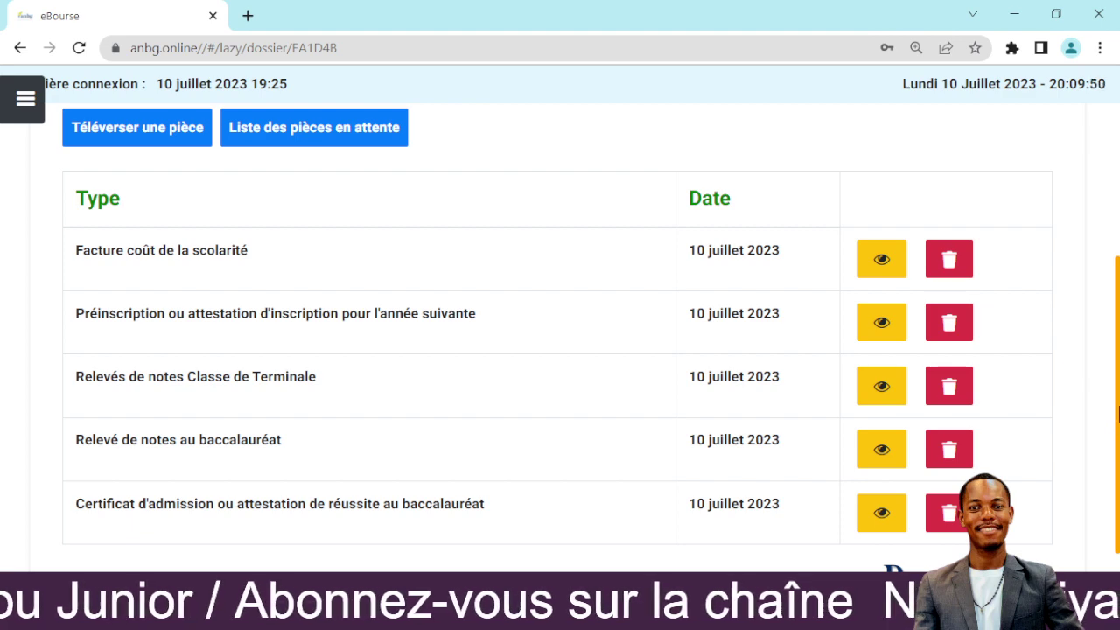
{"action": "scroll", "coordinate": [1118, 311], "scroll_direction": "up", "scroll_amount": 2}
{"action": "scroll", "coordinate": [1117, 311], "scroll_direction": "up", "scroll_amount": 1}
{"action": "scroll", "coordinate": [1118, 350], "scroll_direction": "down", "scroll_amount": 2}
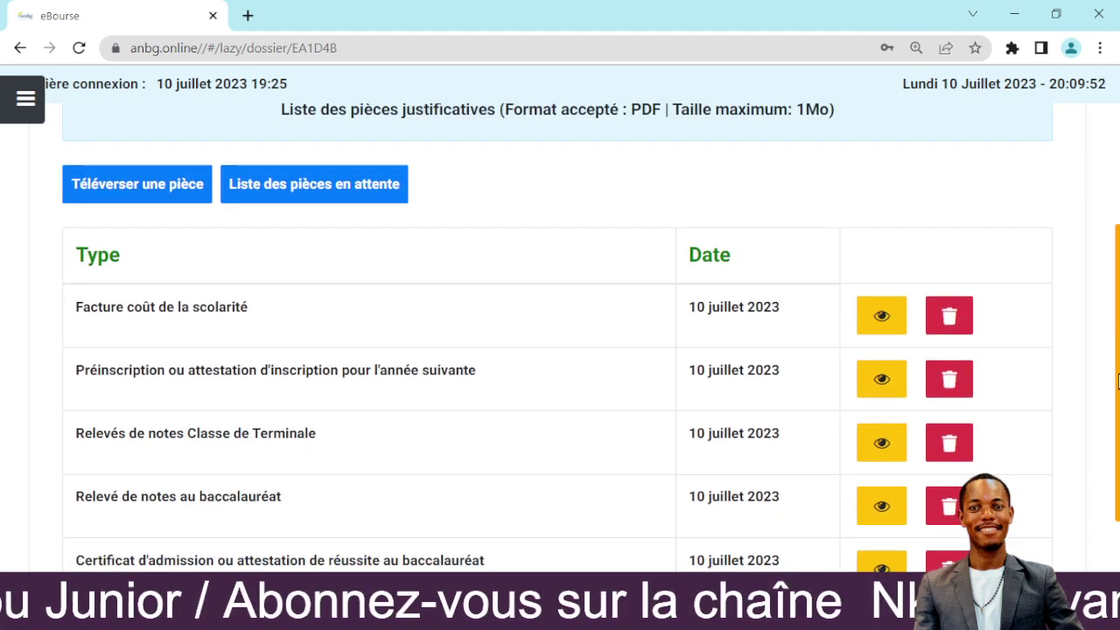
{"action": "scroll", "coordinate": [1117, 374], "scroll_direction": "down", "scroll_amount": 2}
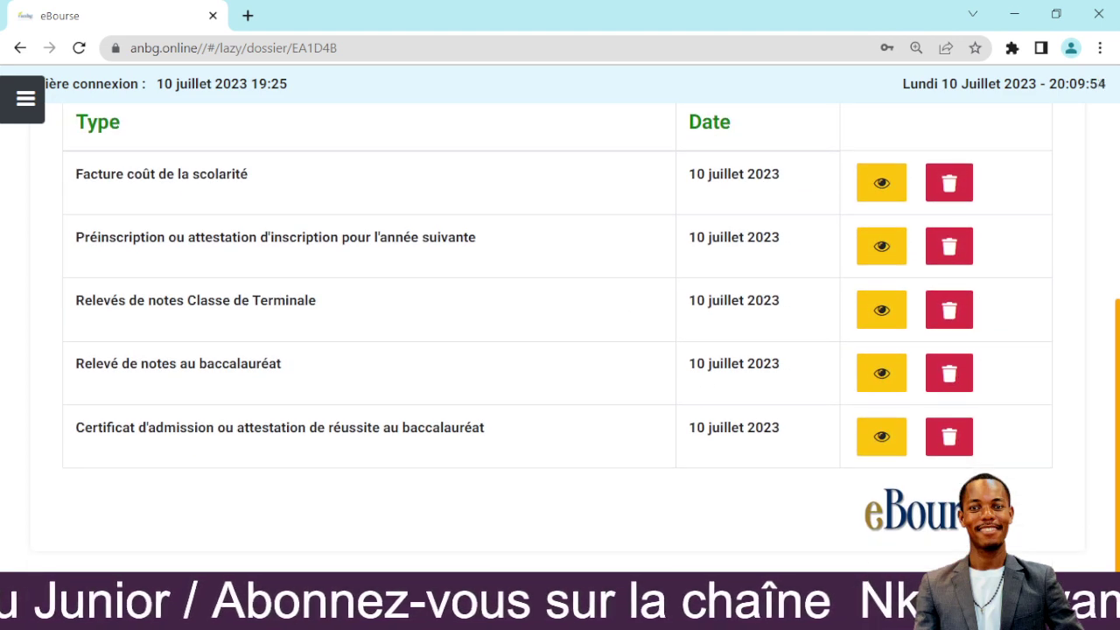
- Open the portal's side navigation and look through its file, administrative documents, account and message entries
{"action": "left_click", "coordinate": [18, 107]}
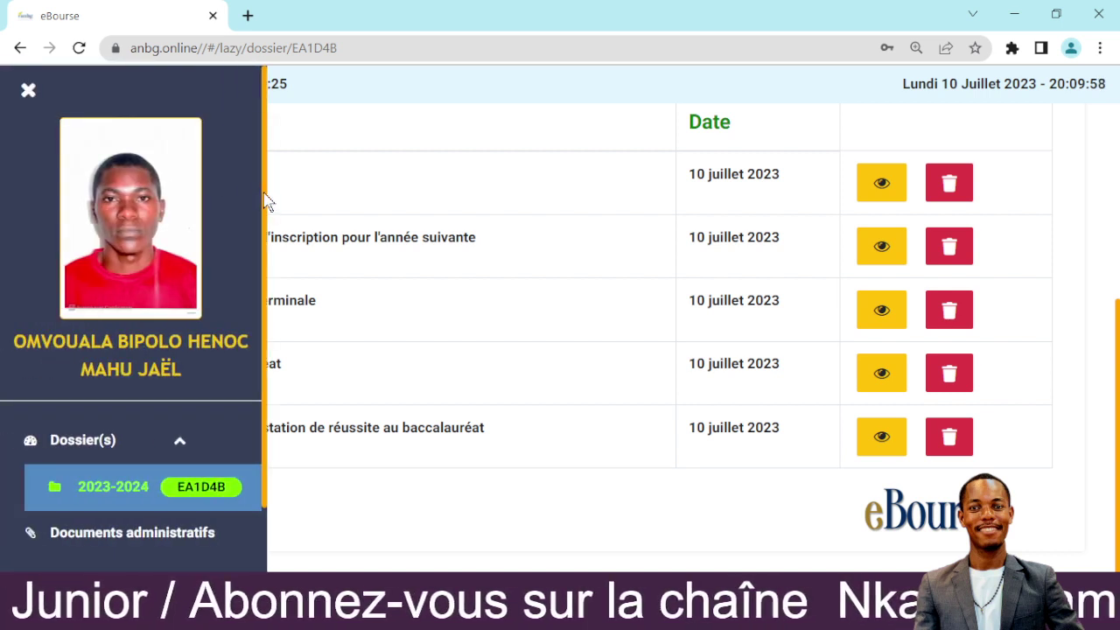
{"action": "left_click_drag", "start_coordinate": [265, 202], "coordinate": [267, 267]}
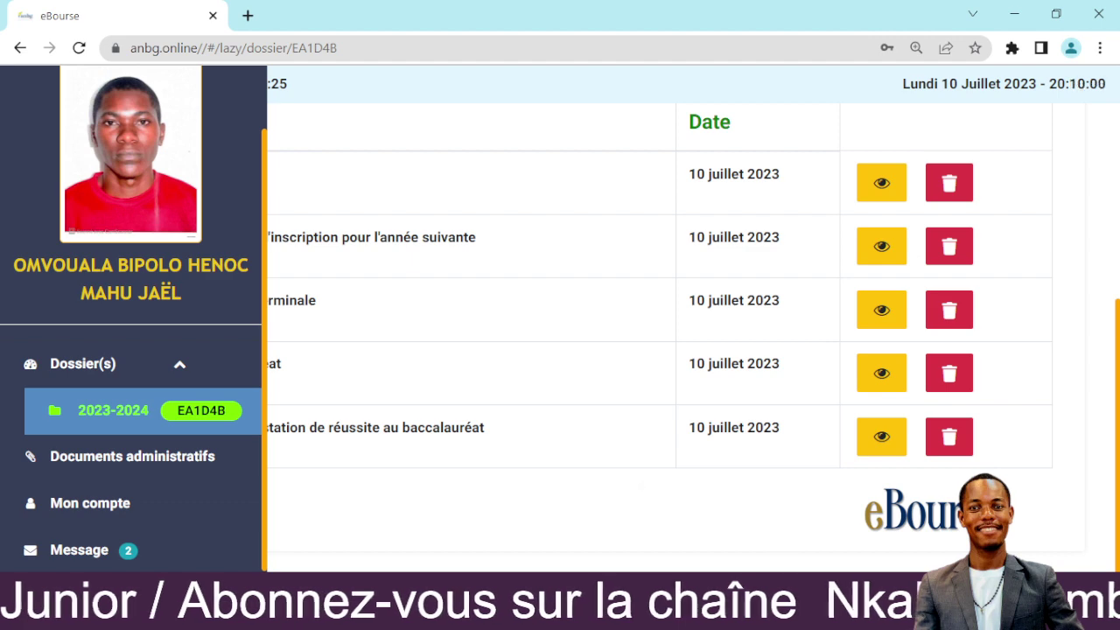
{"action": "left_click", "coordinate": [797, 508]}
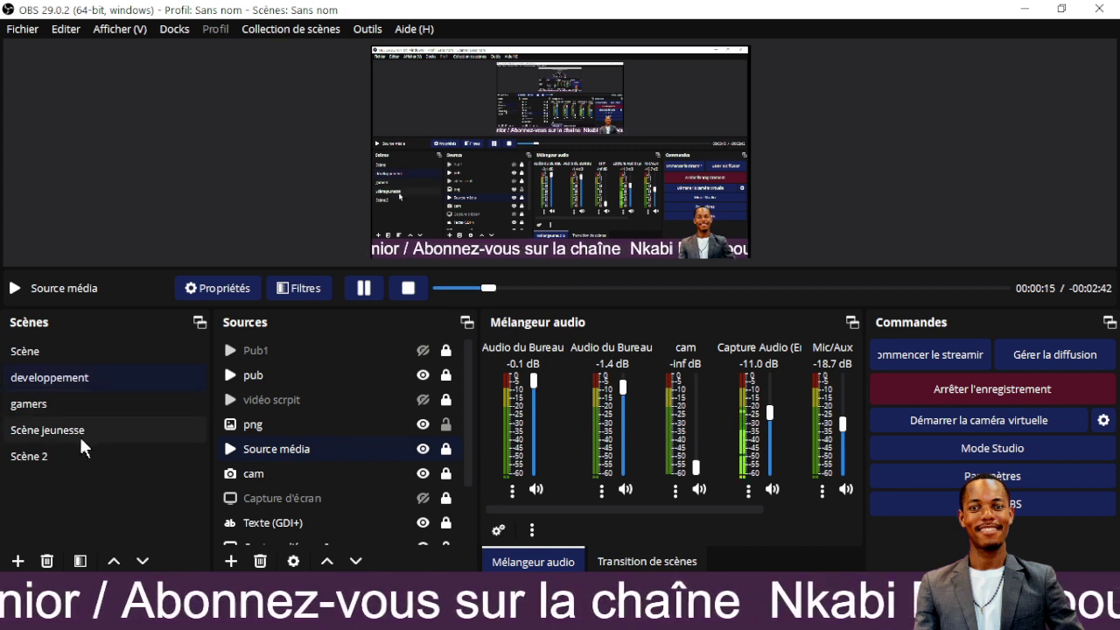
- Switch to OBS and make "Scène jeunesse" the active scene
{"action": "left_click", "coordinate": [106, 382]}
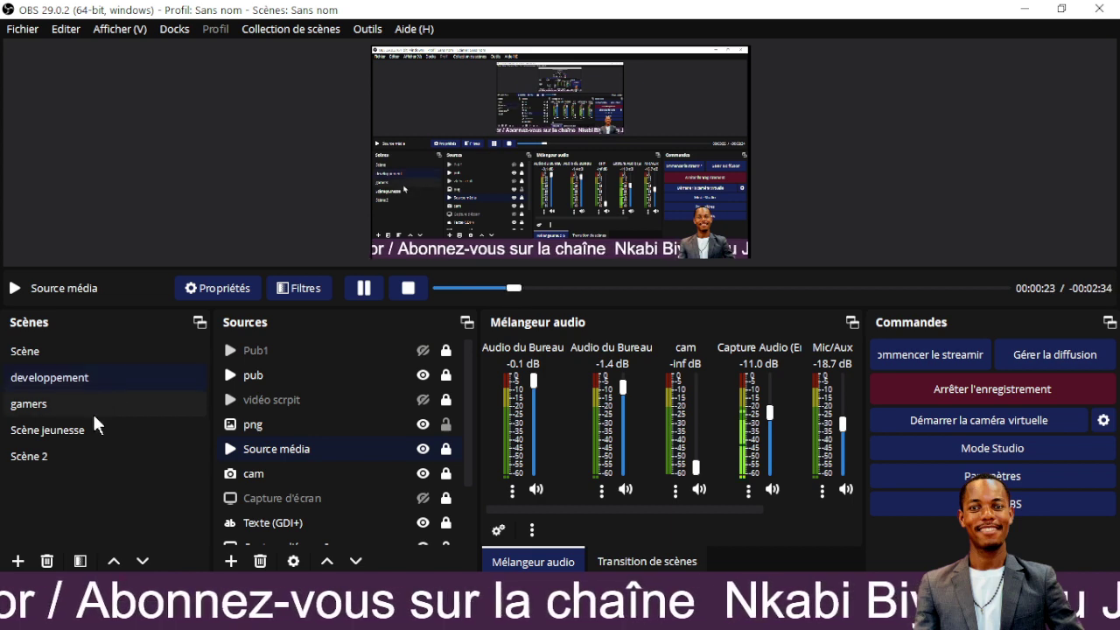
{"action": "left_click", "coordinate": [86, 430]}
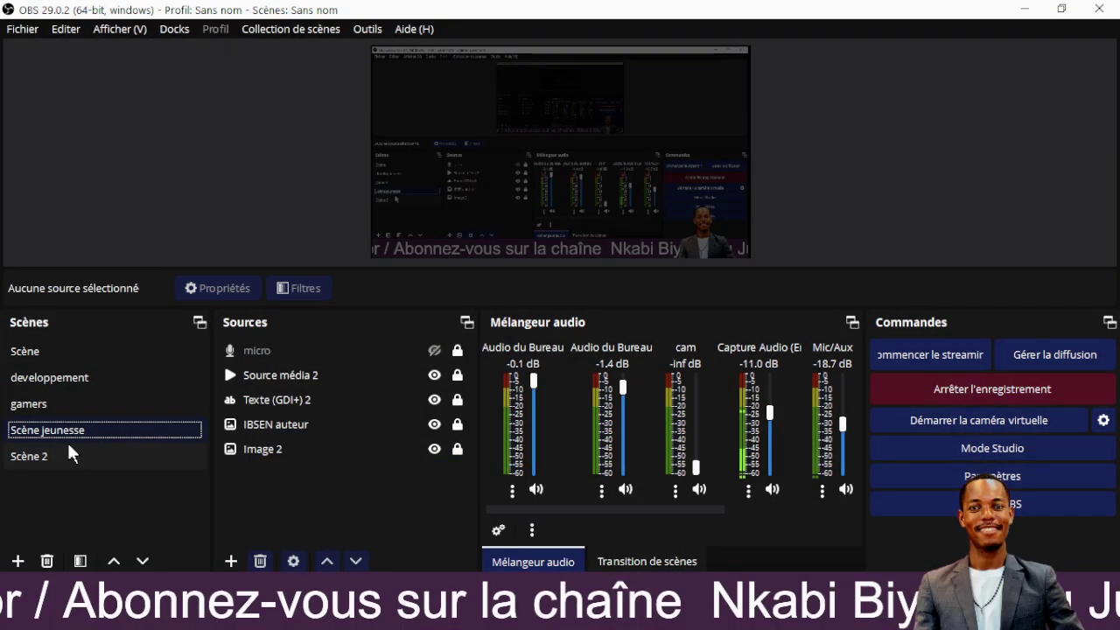
{"action": "left_click", "coordinate": [69, 449]}
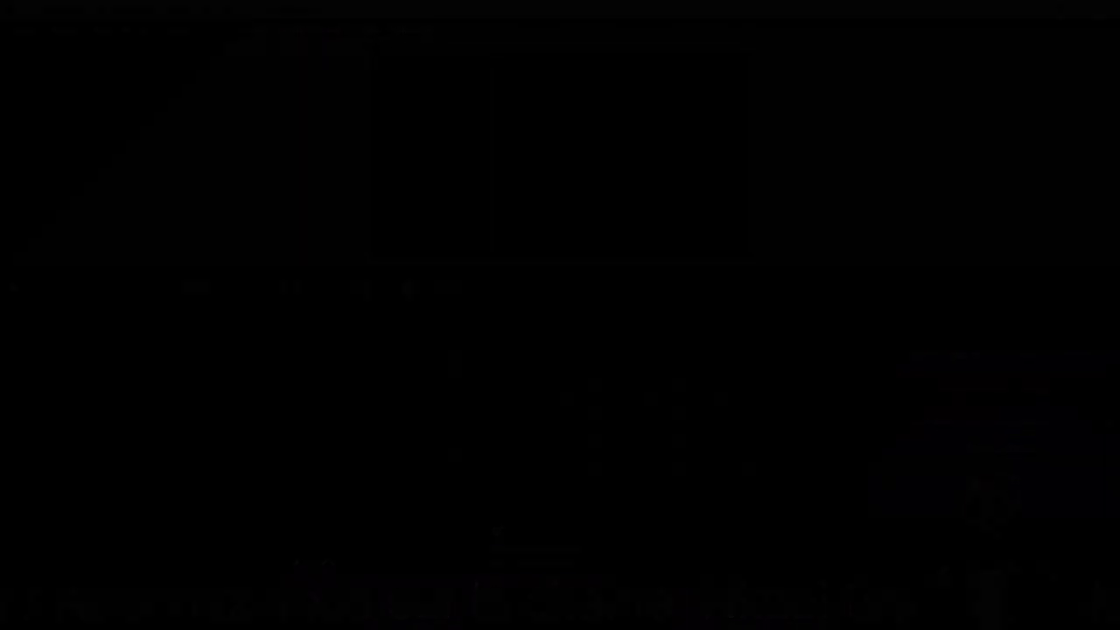